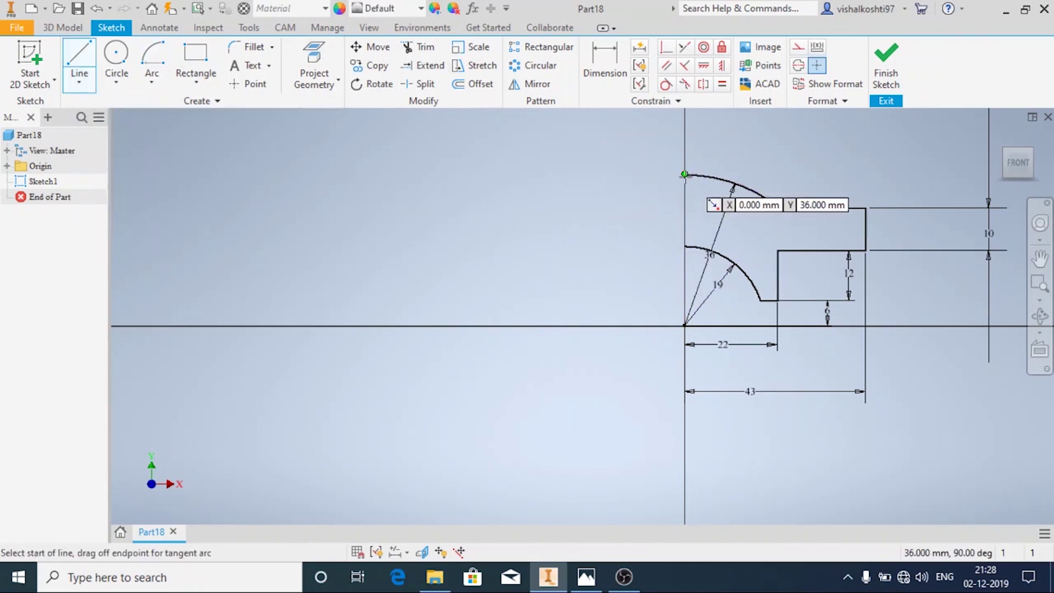
Step: Close the vertical gap between the R19 and R36 arcs with a line and extend the upper horizontal line to the R36 arc
left_click(688, 247)
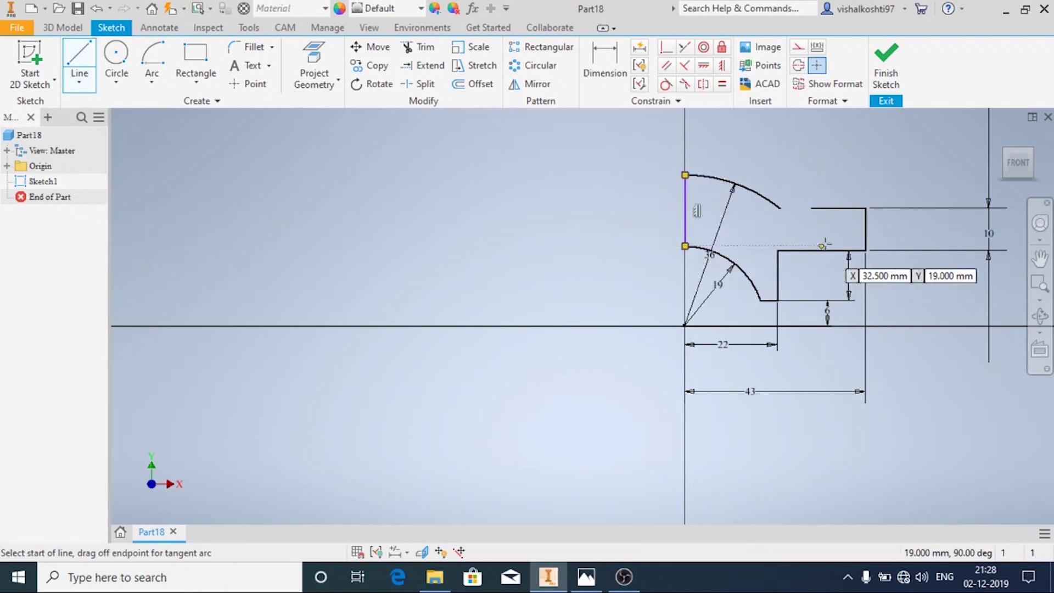
key("Escape")
left_click(835, 210)
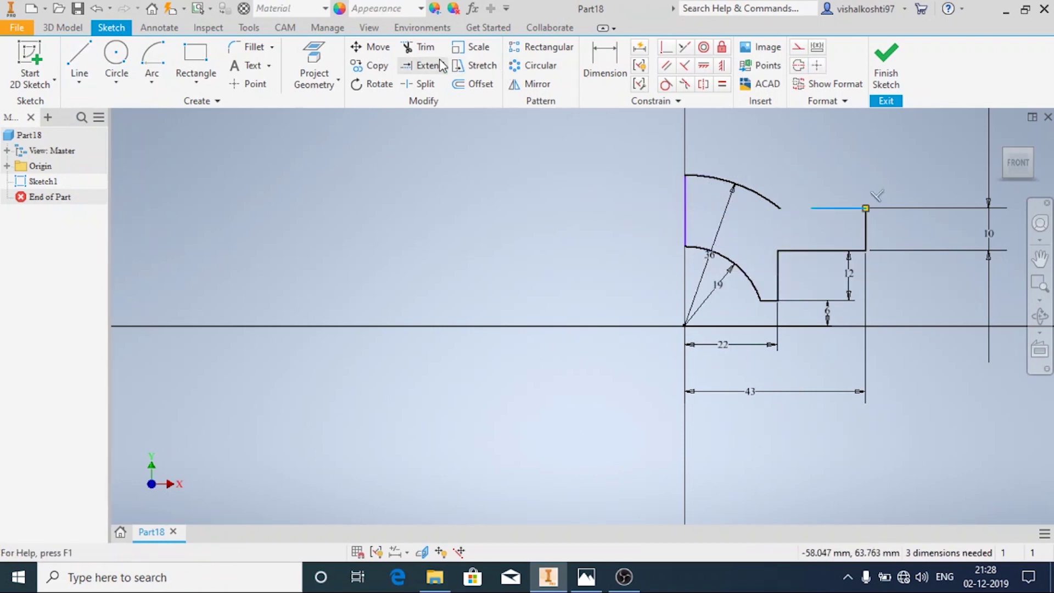
left_click(421, 64)
left_click(829, 209)
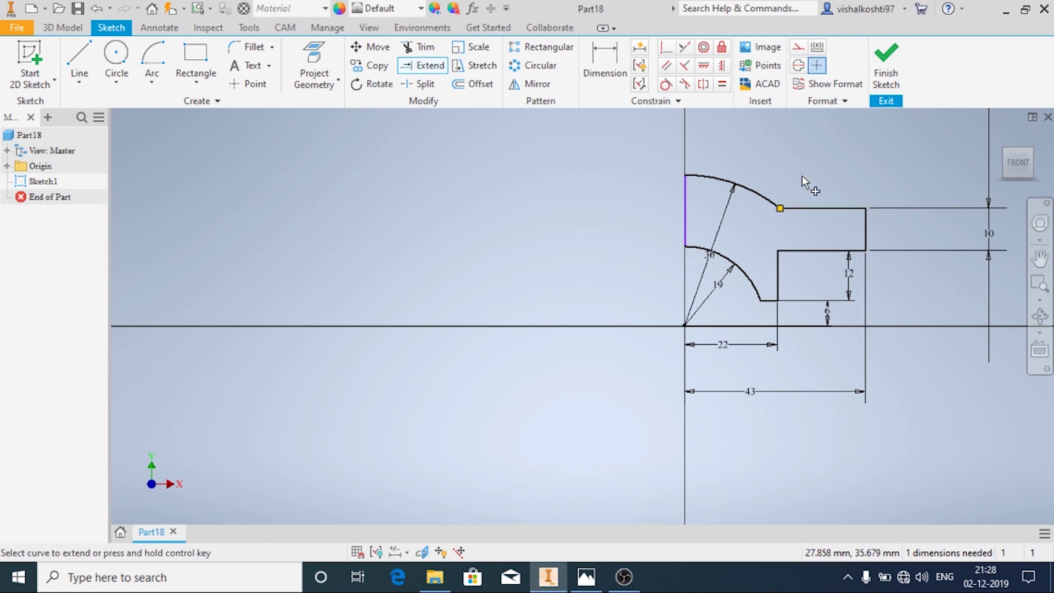
key("Escape")
Step: Constrain the vertical edge line coincident with the sketch origin and finish the sketch
left_click(685, 214)
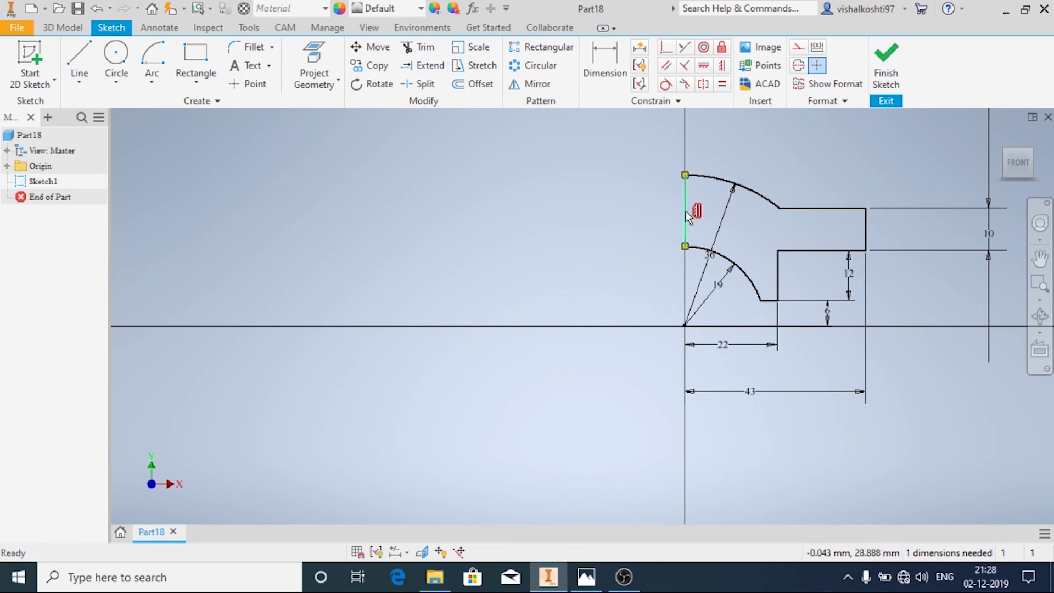
left_click(665, 48)
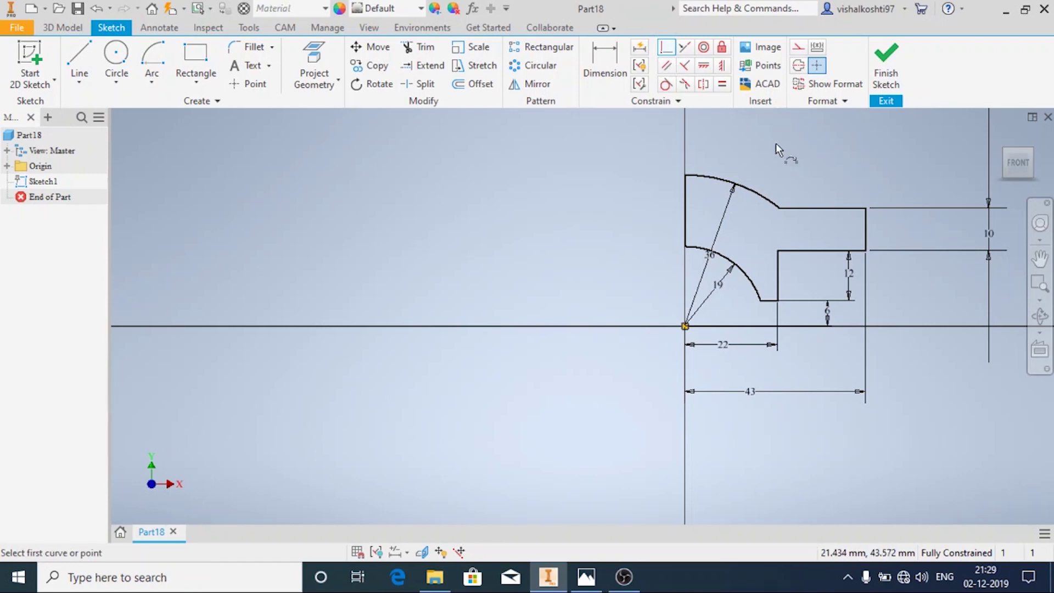
left_click(873, 75)
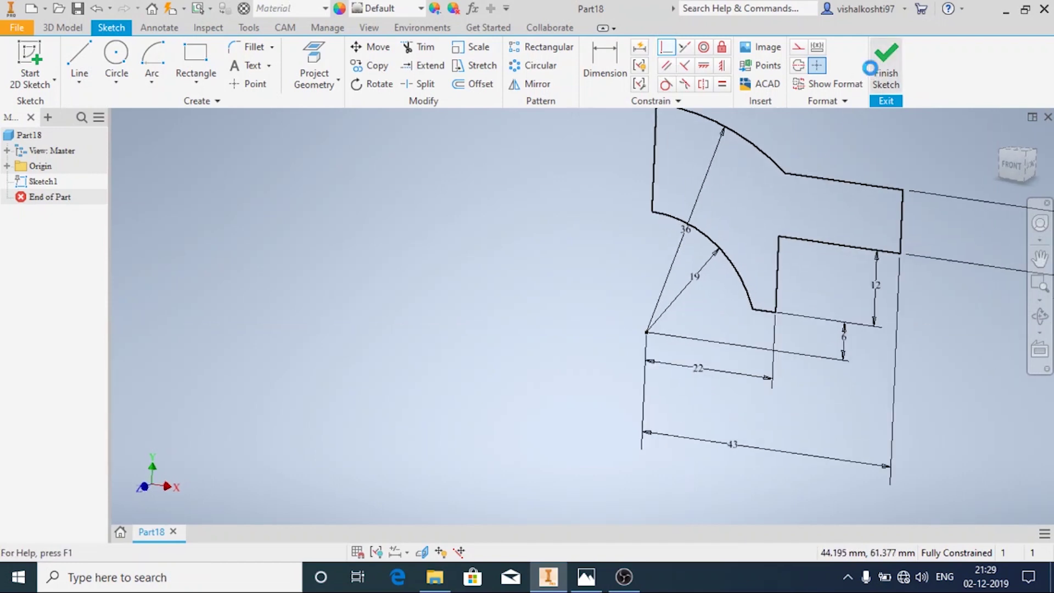
Step: Check the cap's width in the reference drawing and extrude the profile symmetrically by 36 mm
left_click(80, 60)
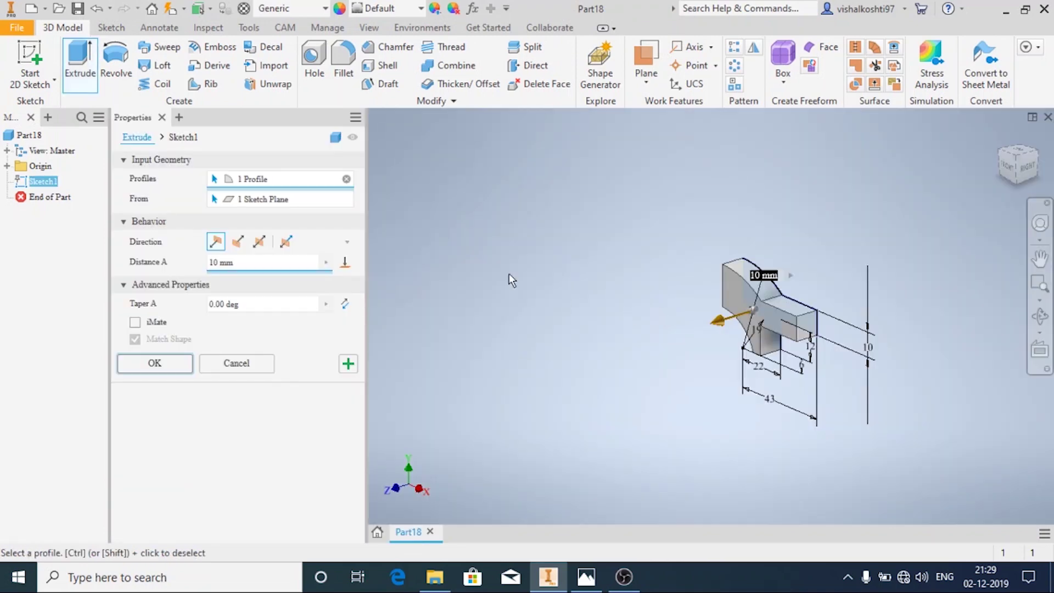
left_click(369, 28)
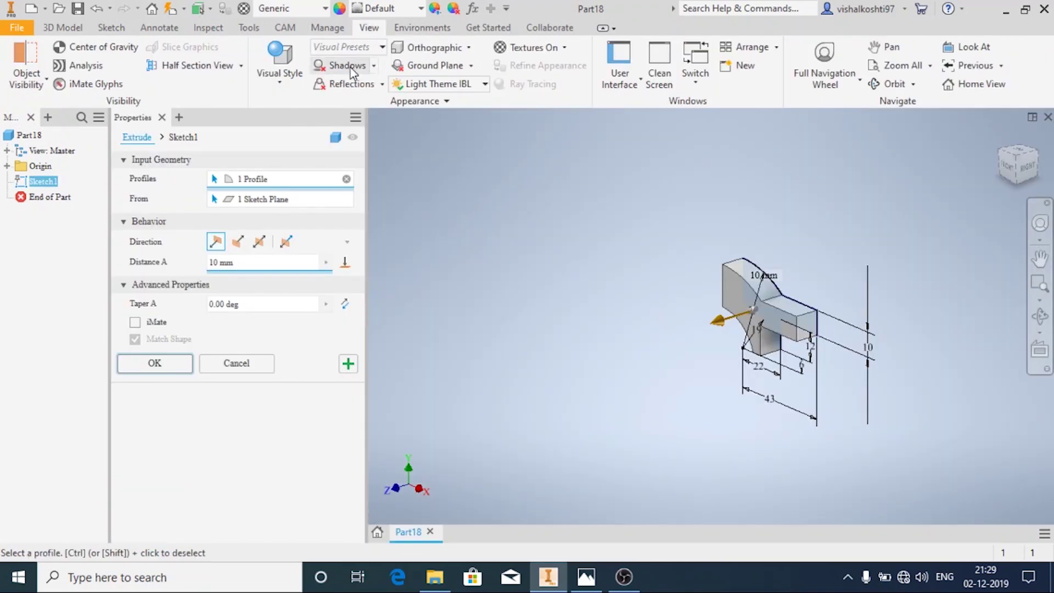
left_click(86, 31)
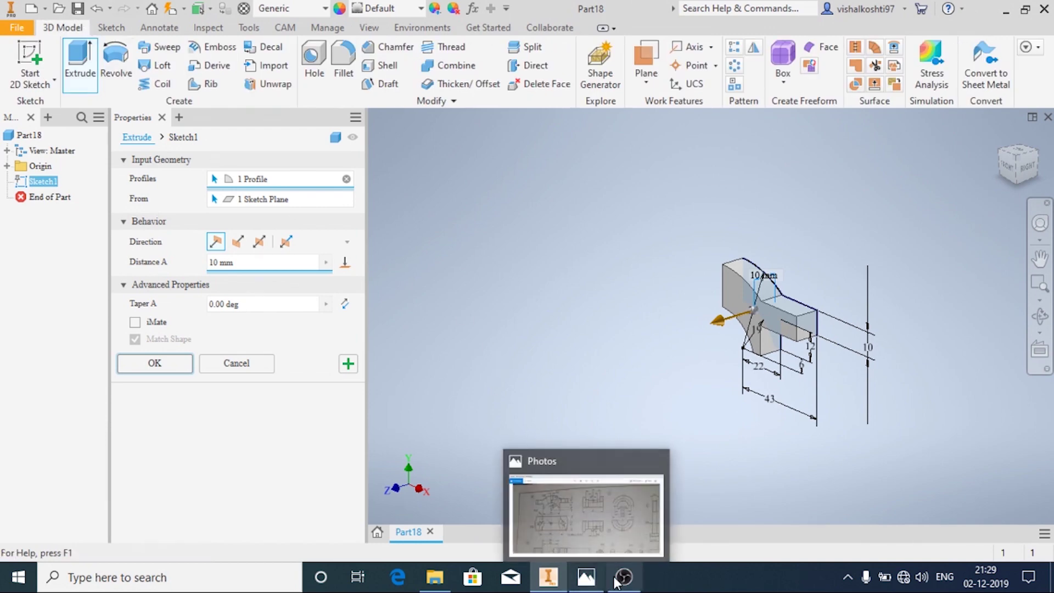
left_click(587, 576)
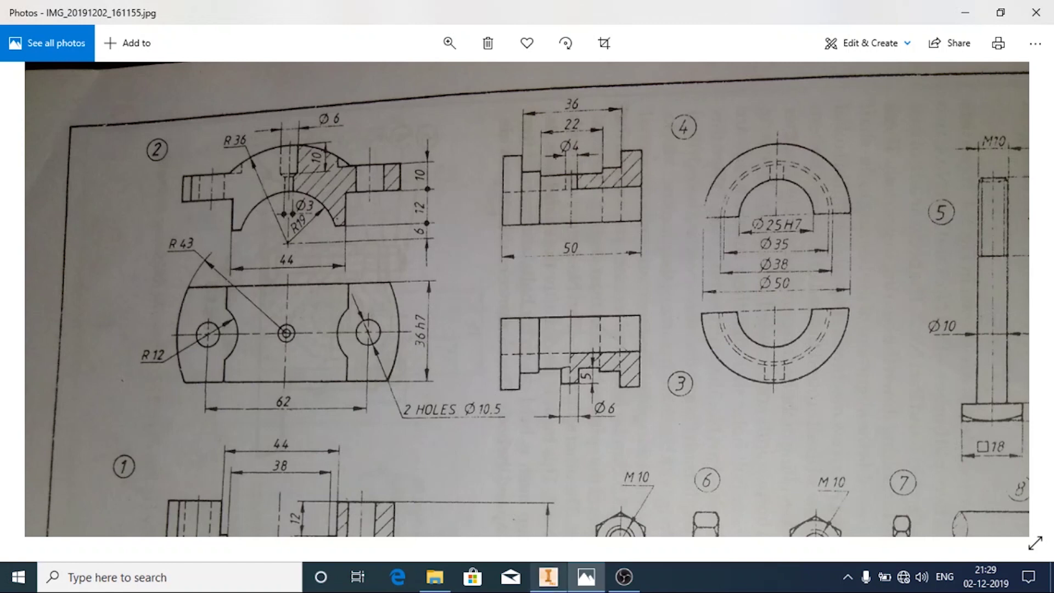
left_click(548, 576)
left_click(258, 243)
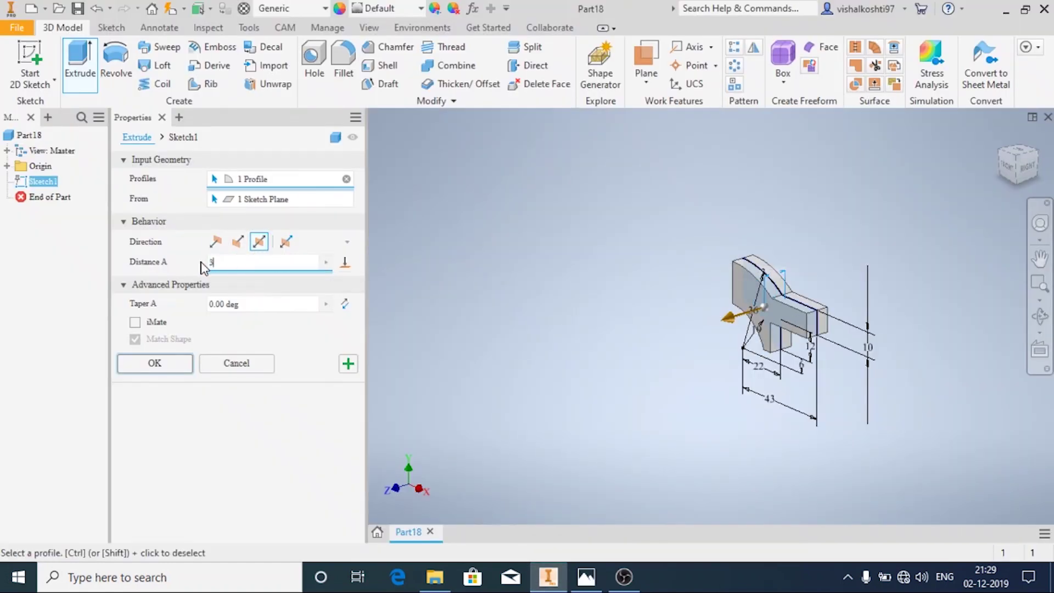
left_click(175, 363)
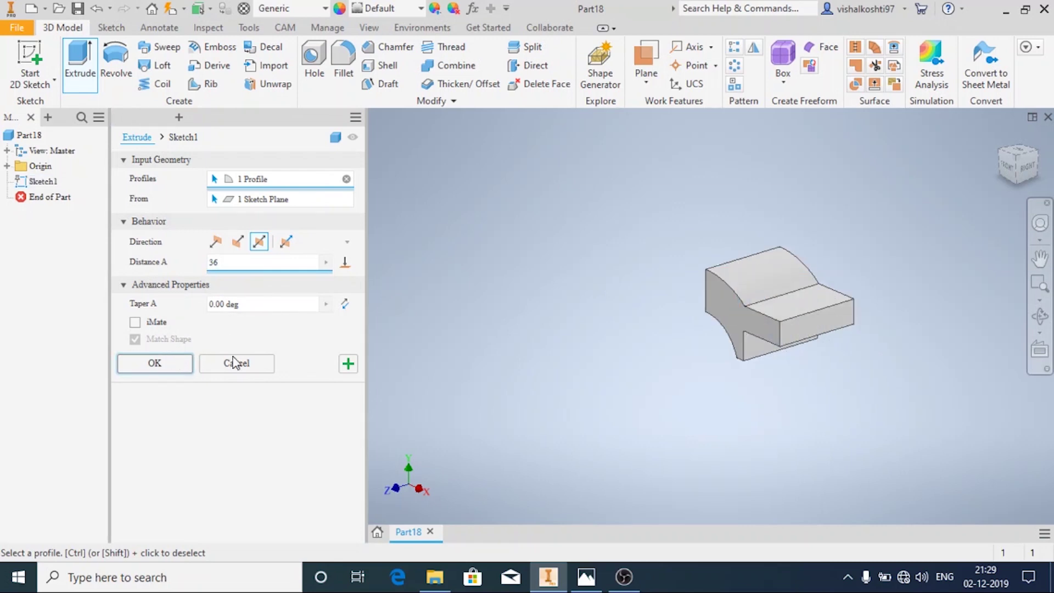
Step: Check the cap's plan view in the reference drawing and start a sketch on the flange's flat top face
middle_click_drag(509, 349, 556, 354, "shift")
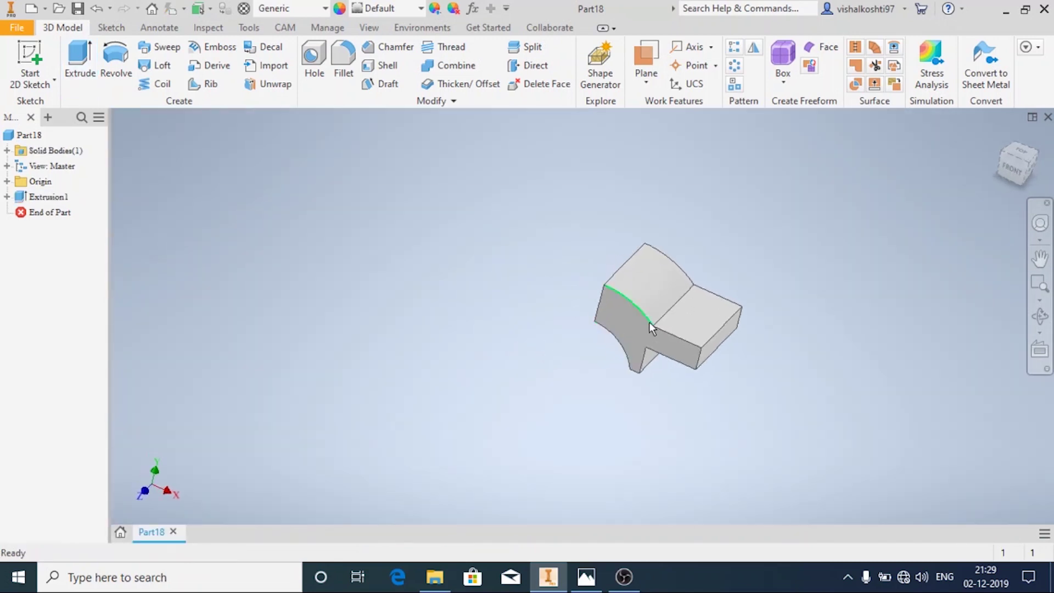
left_click(586, 576)
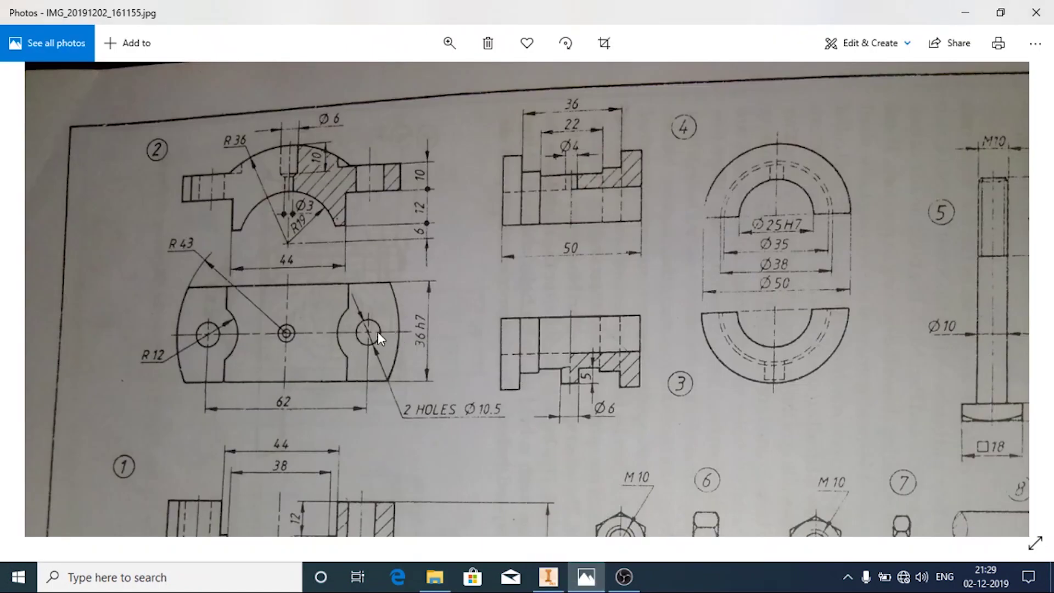
left_click(548, 577)
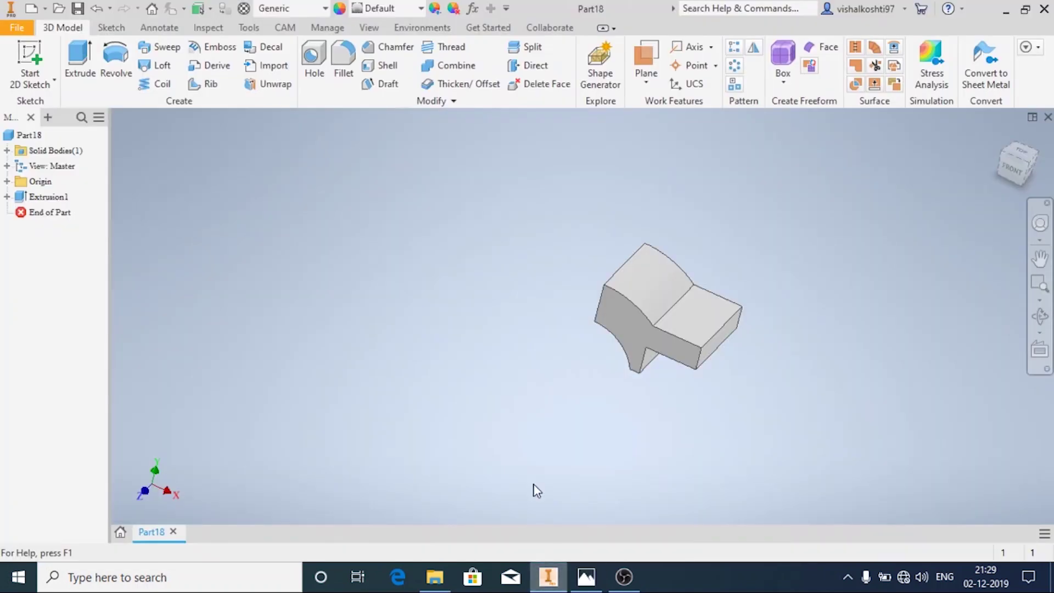
left_click(32, 91)
left_click(33, 110)
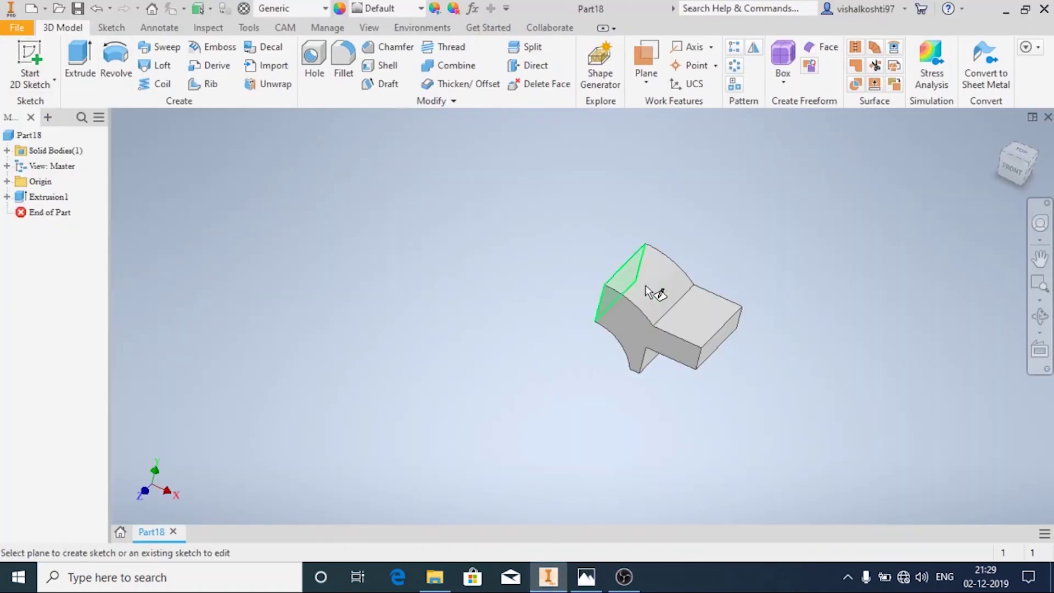
left_click(689, 320)
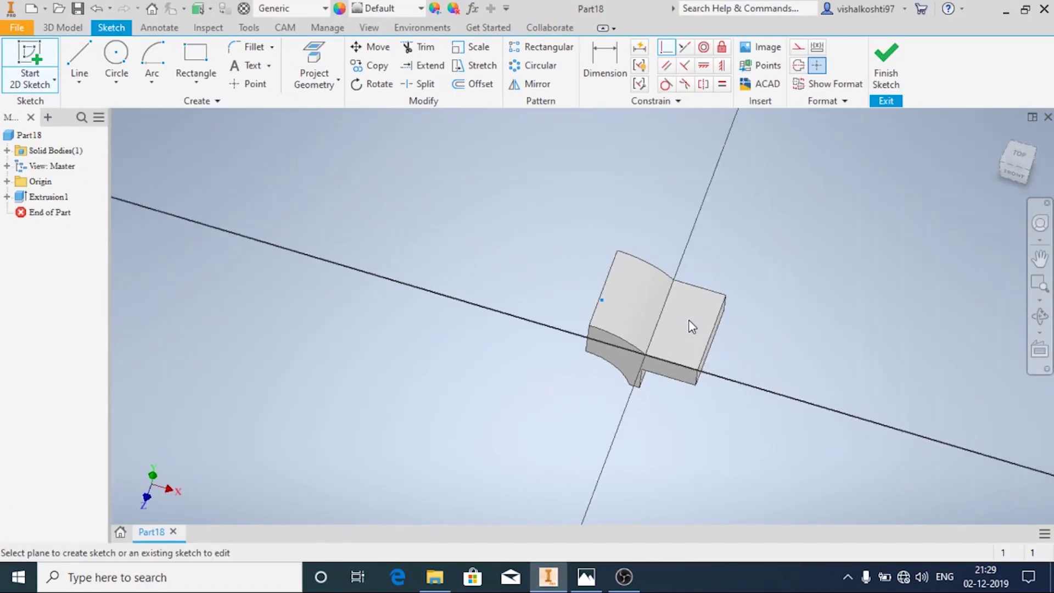
left_click(162, 80)
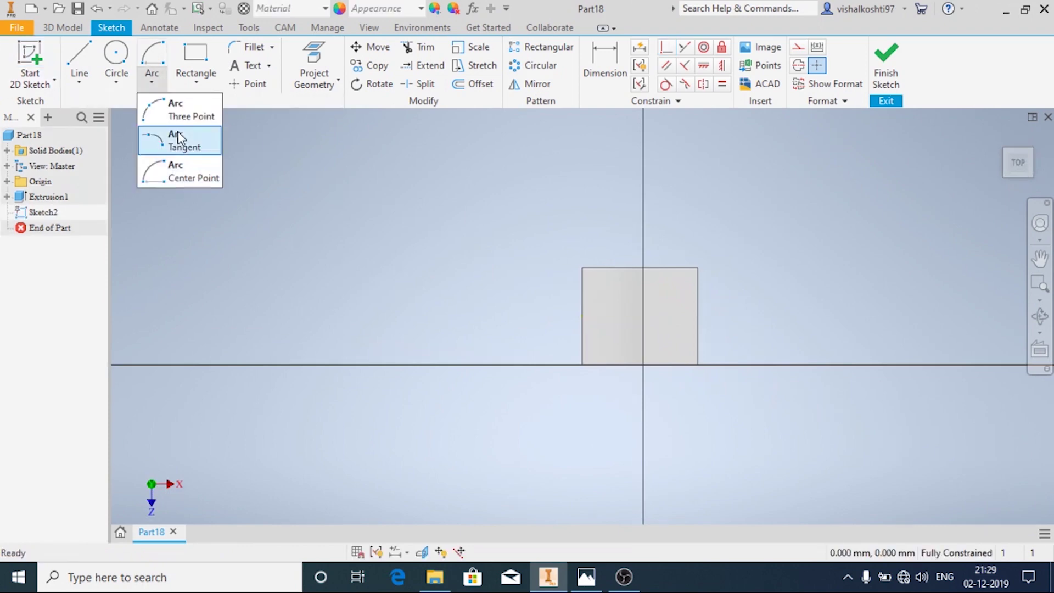
left_click(194, 176)
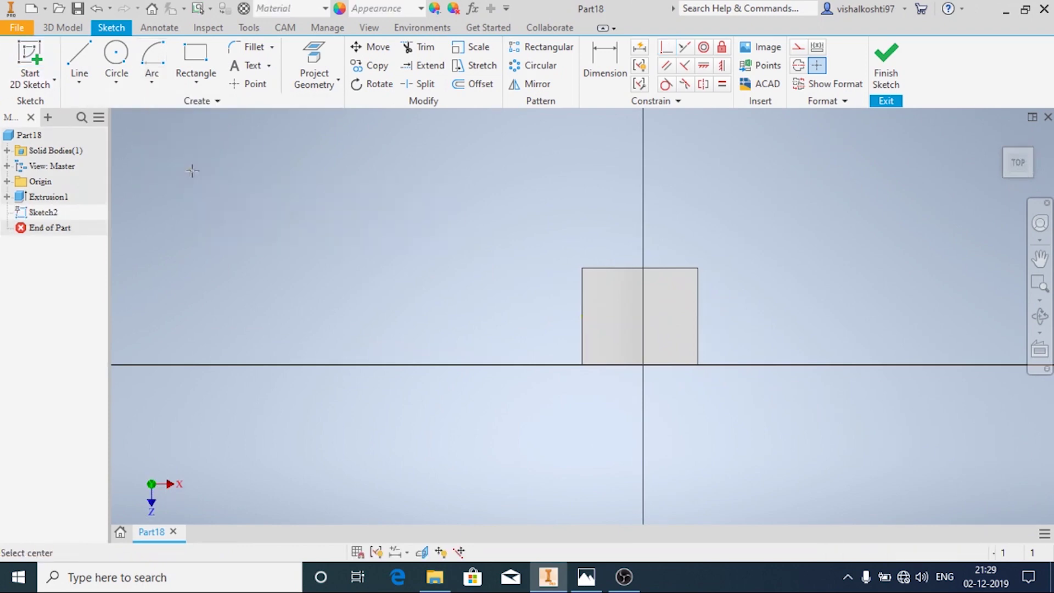
left_click(583, 317)
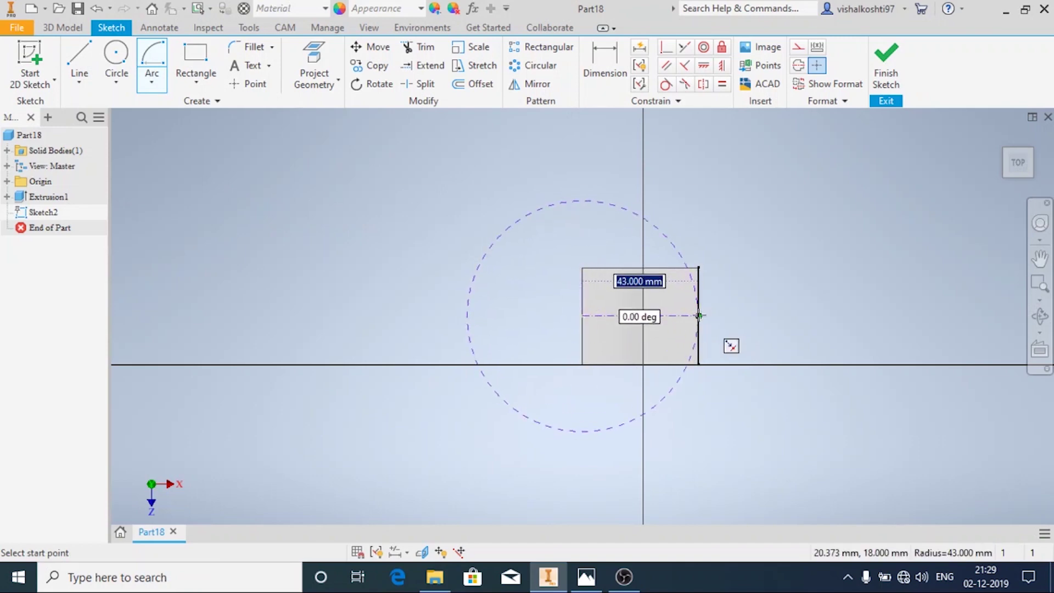
type("4343")
key("Return")
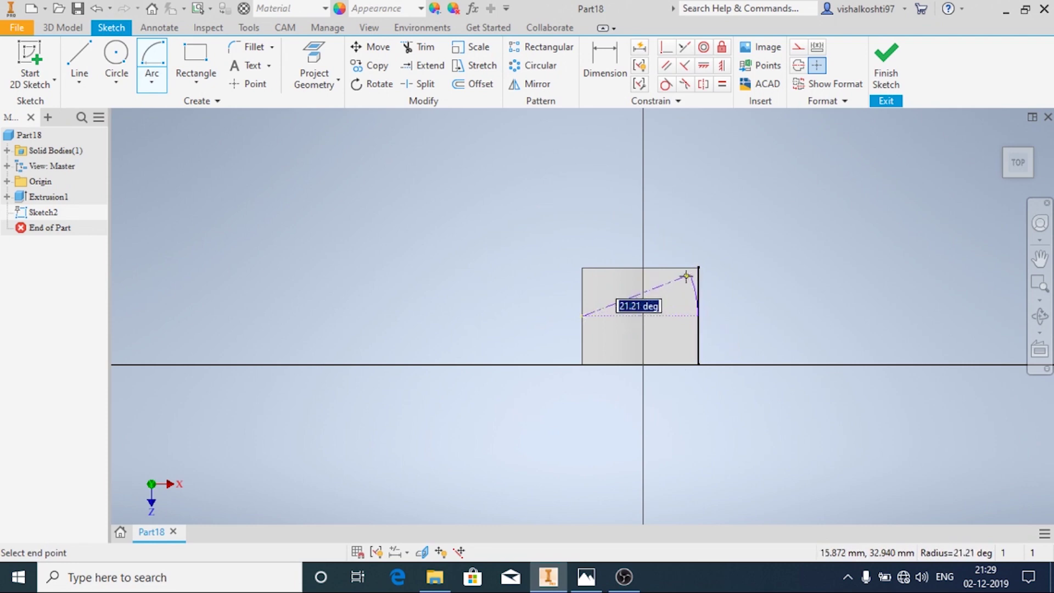
key("Escape")
Step: Sketch a 43 mm radius center-point arc centered on the midpoint of the body's inner edge, crossing the flange beyond both sides
left_click(151, 81)
left_click(170, 173)
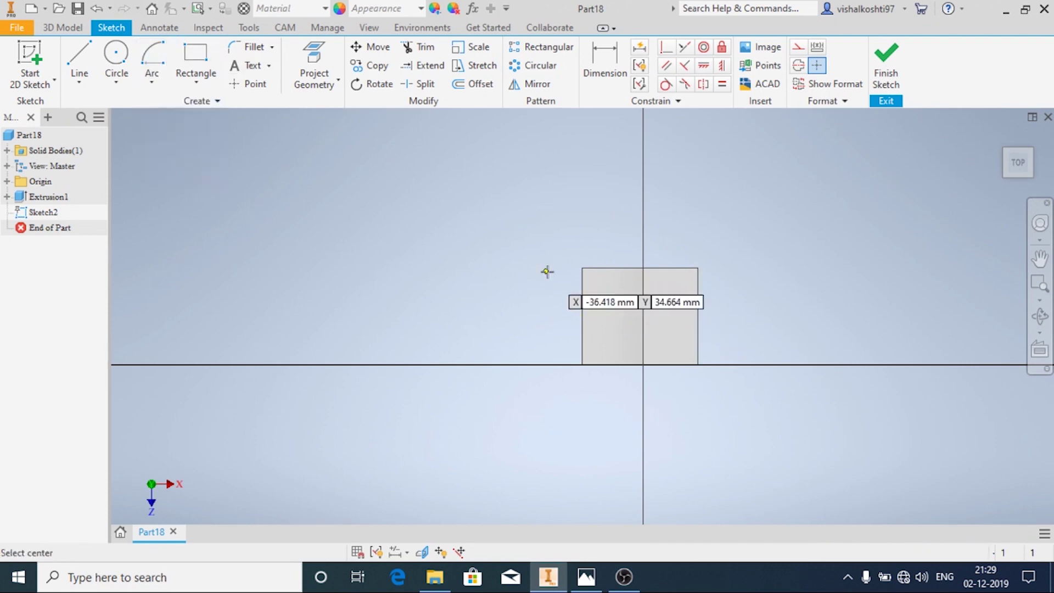
left_click(582, 316)
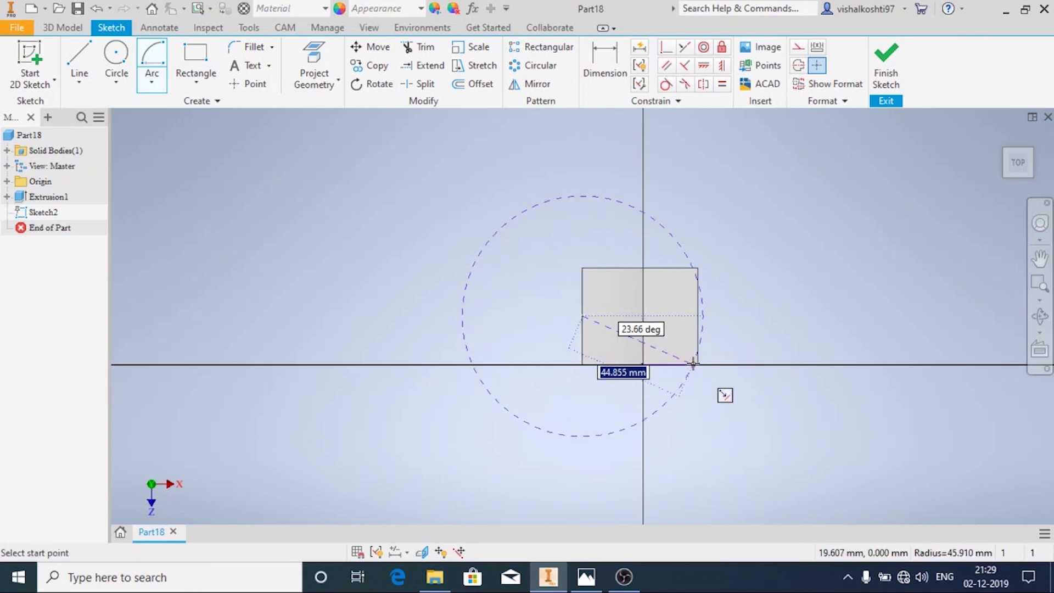
type("43")
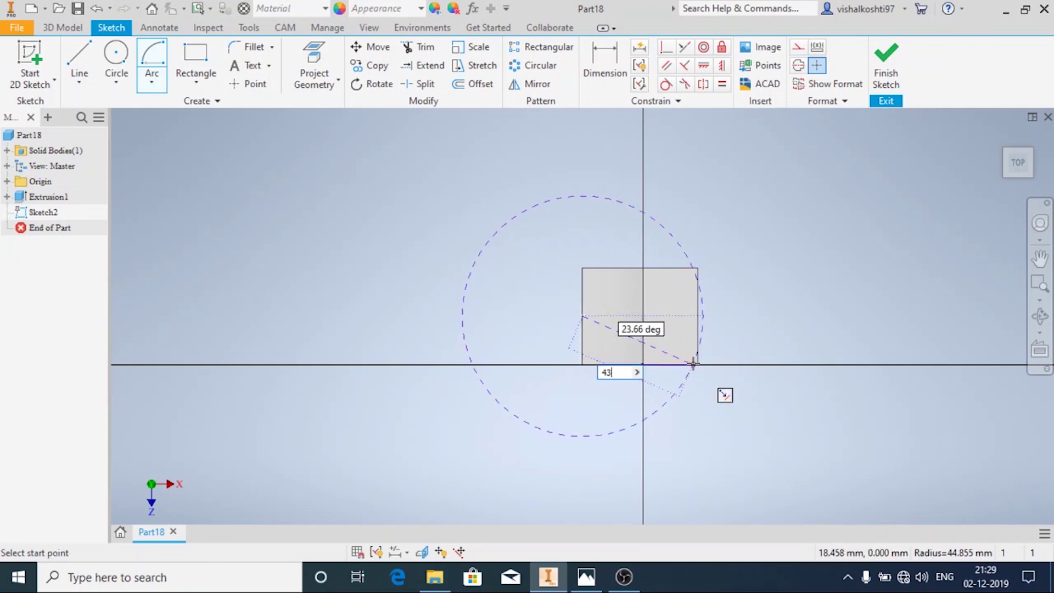
key("Tab")
left_click(676, 382)
left_click(681, 256)
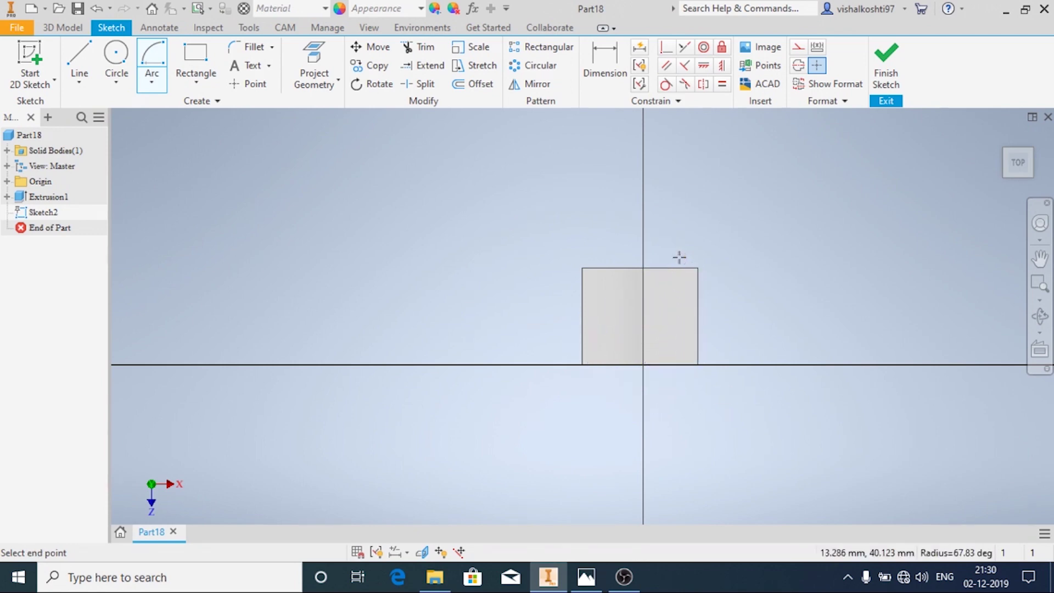
Step: Join the arc's two endpoints with a chain of five lines outside the flange's outer edge to form a closed profile
left_click(82, 87)
left_click(91, 103)
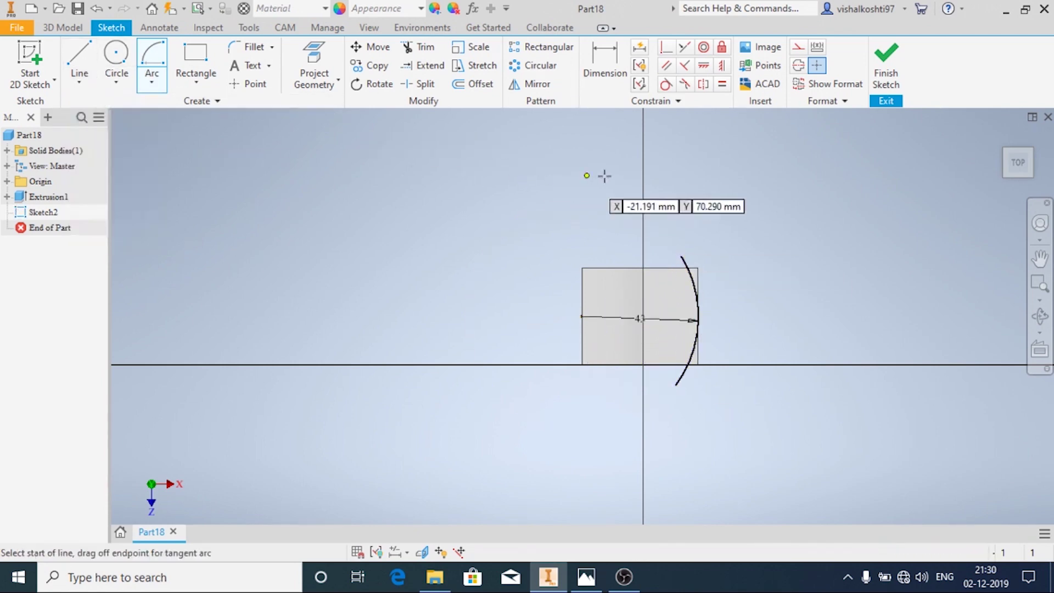
left_click(681, 256)
left_click(766, 256)
left_click(749, 316)
left_click(757, 376)
left_click(729, 408)
left_click(675, 384)
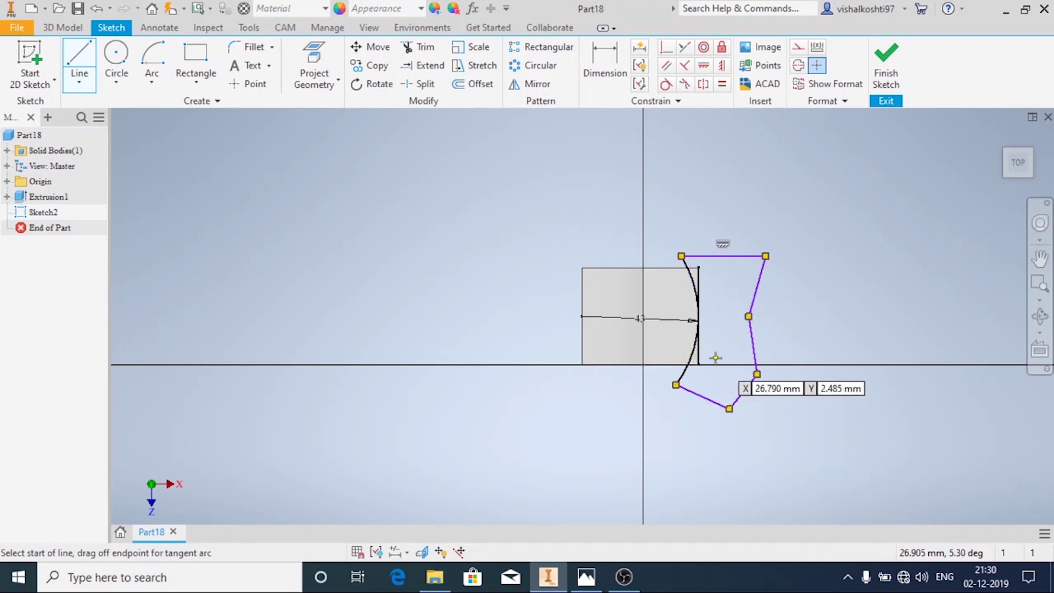
scroll(716, 358, "up", 3)
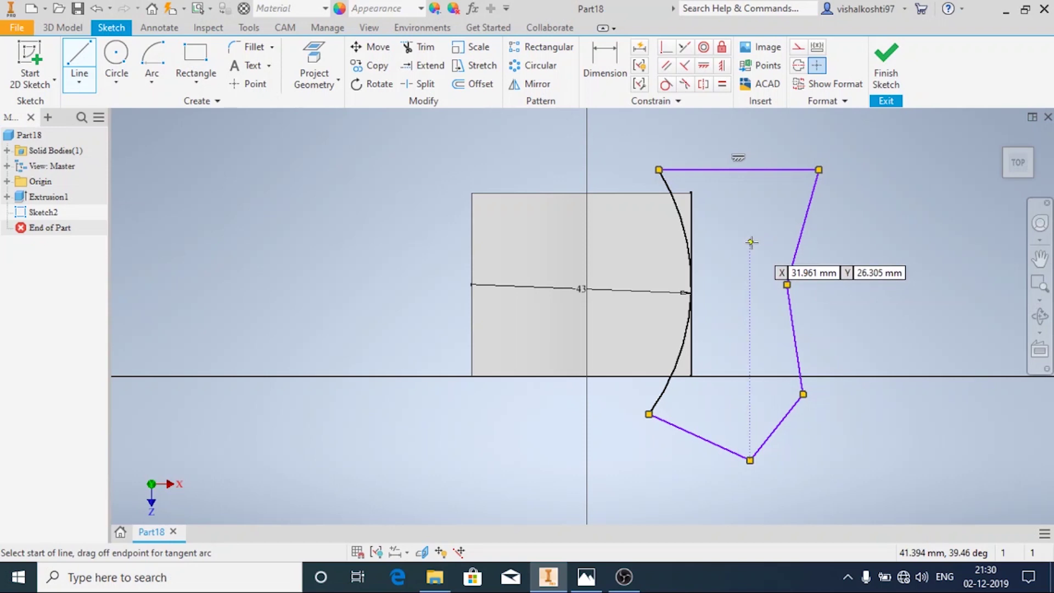
key("Escape")
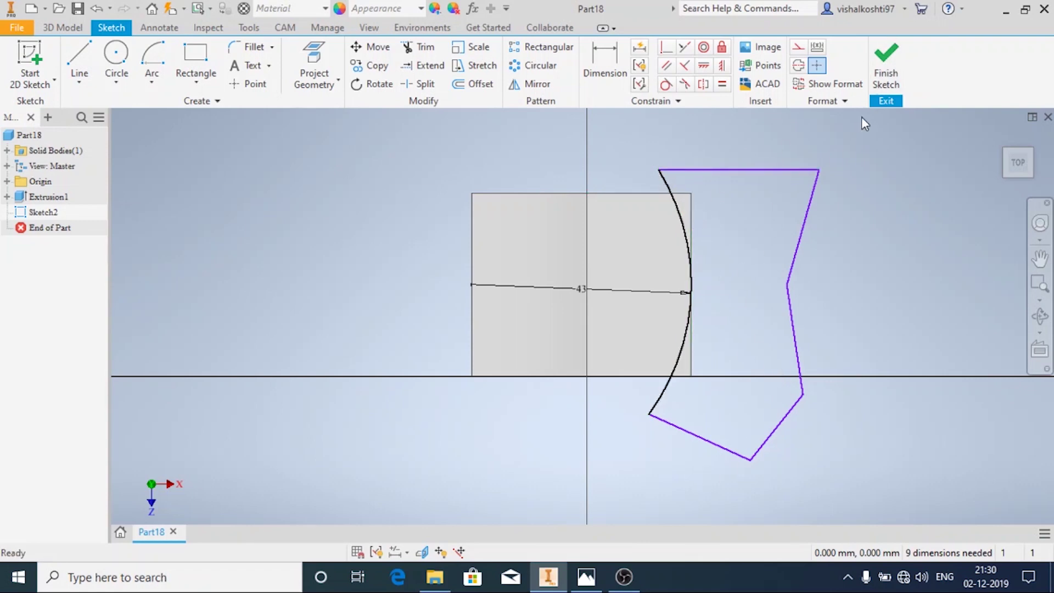
Step: Finish the sketch and extrude the closed profile as a cut through all to round the flange's outer end
left_click(895, 78)
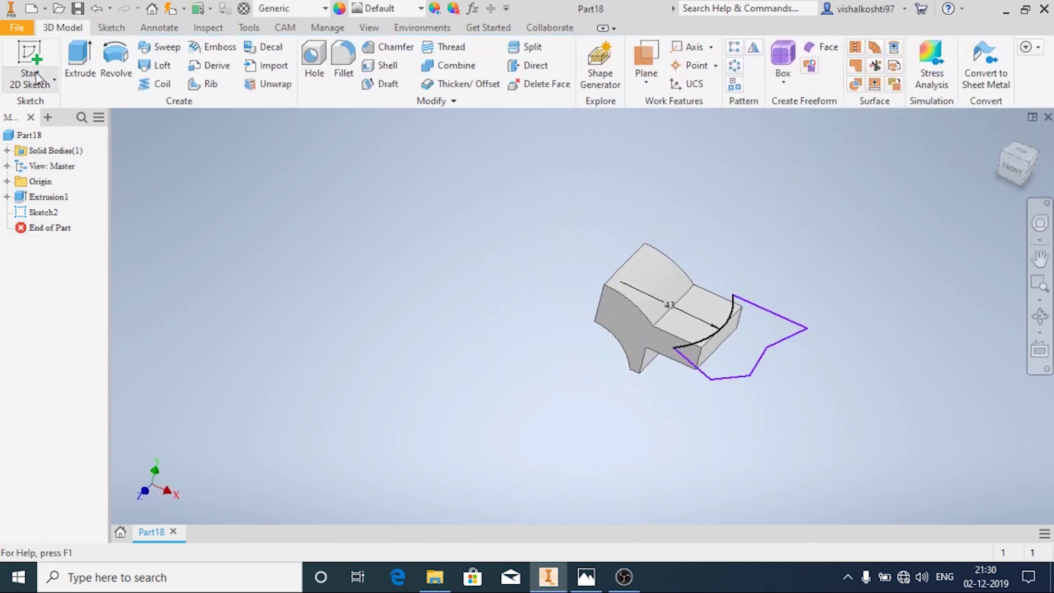
left_click(82, 67)
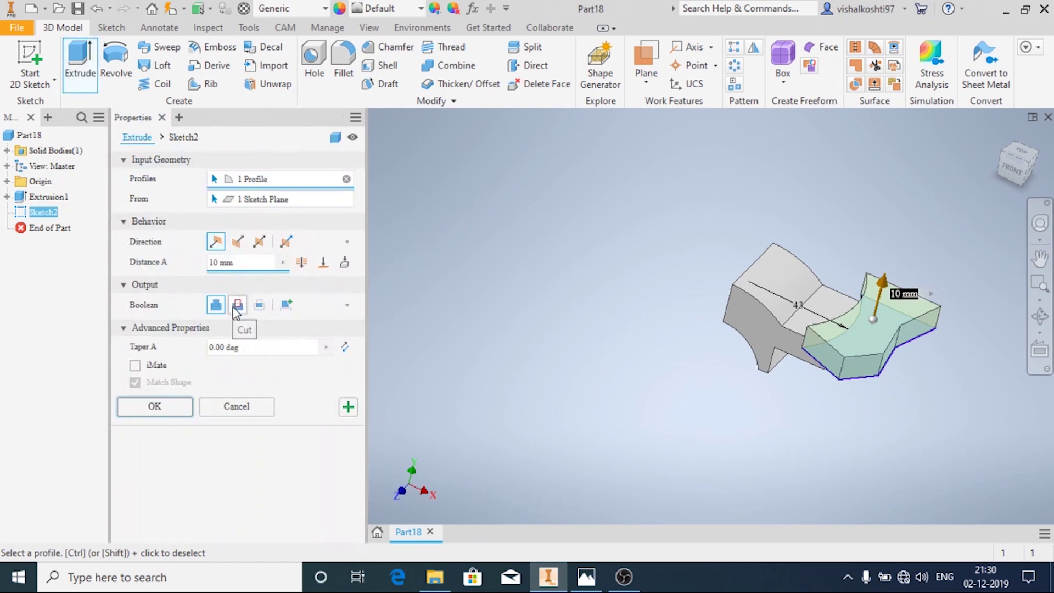
left_click(235, 308)
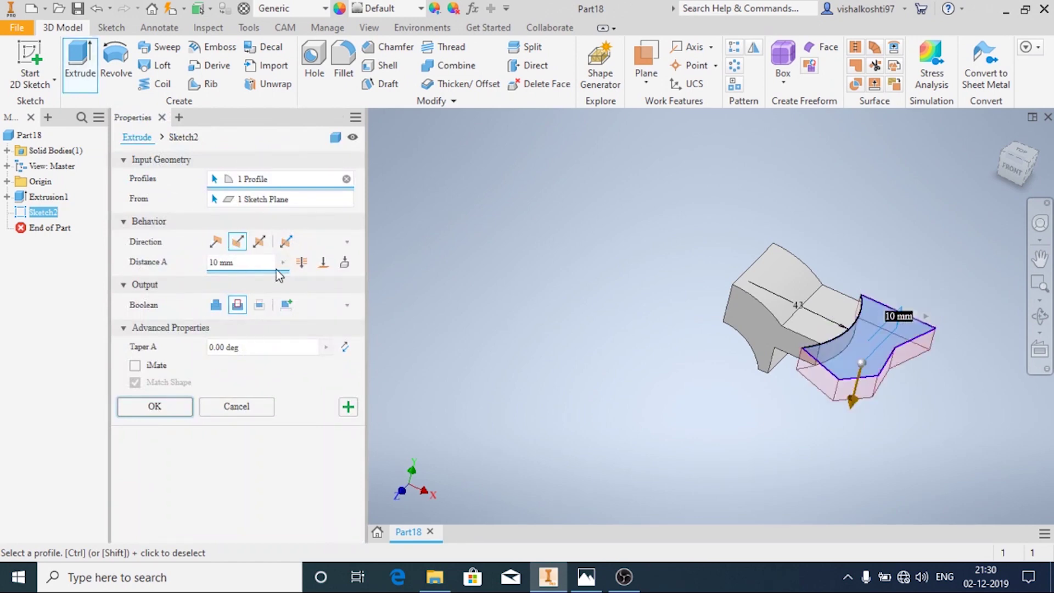
left_click(302, 263)
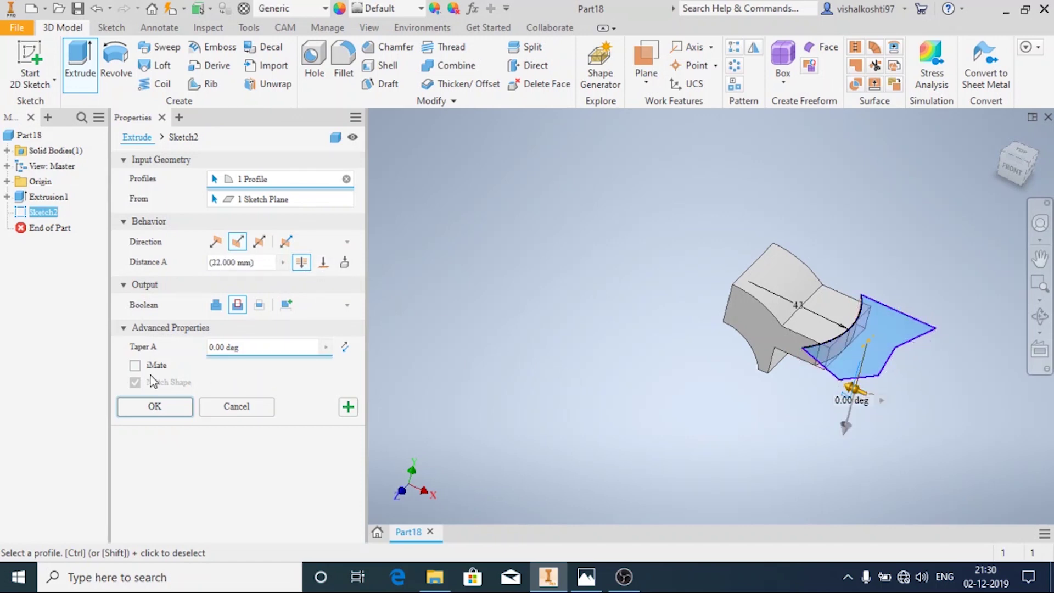
left_click(155, 407)
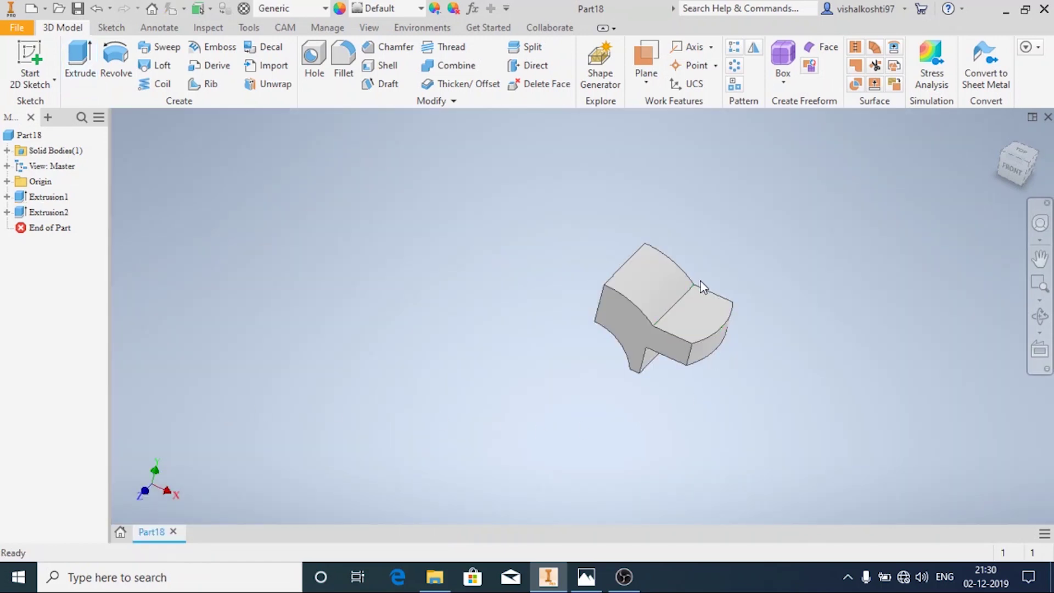
left_click(686, 334)
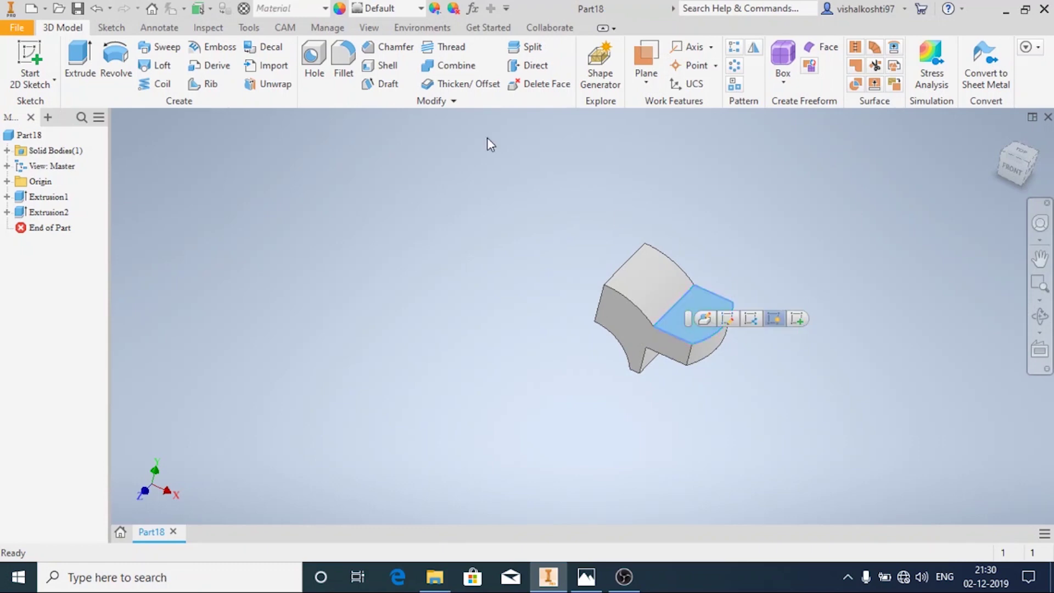
left_click(744, 327)
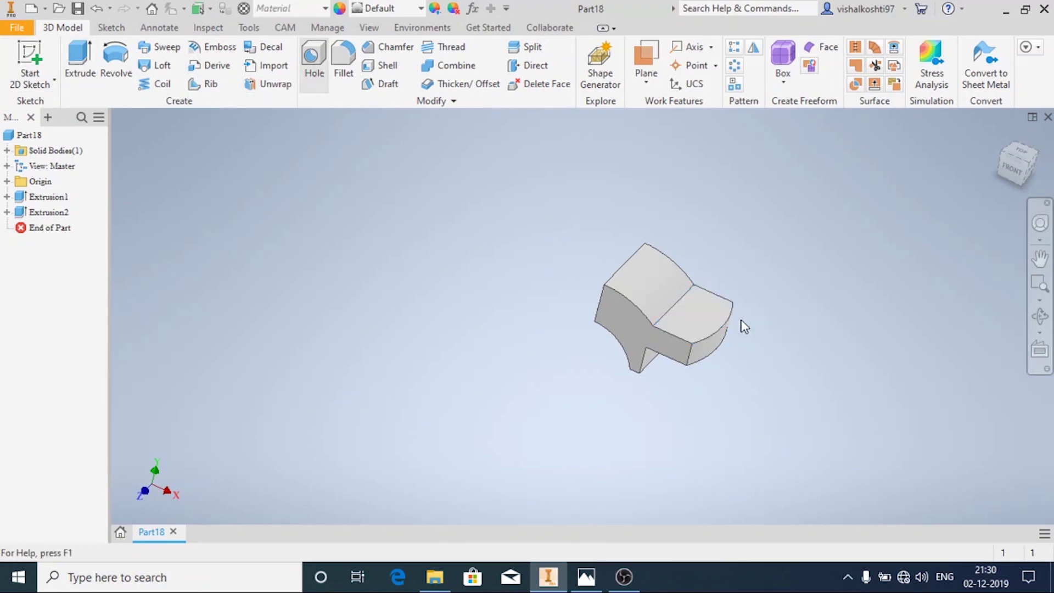
key("alt+Tab")
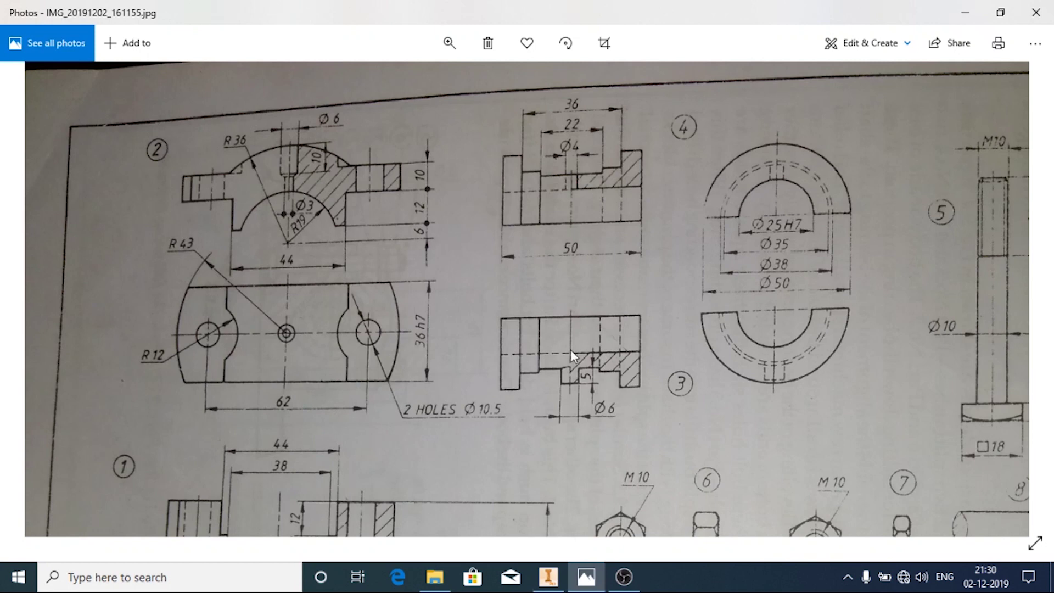
key("alt+Tab")
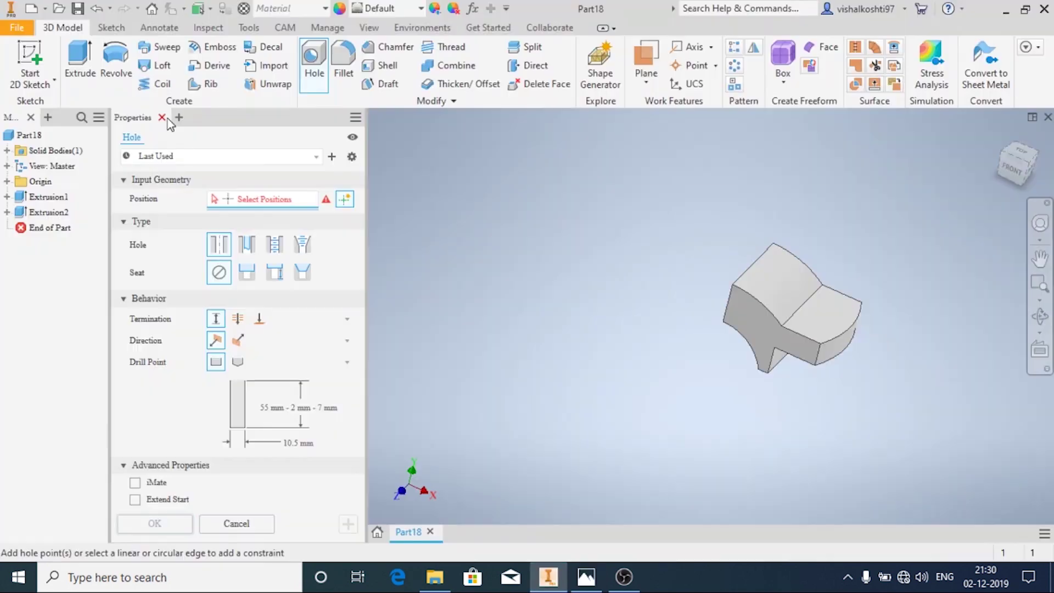
key("Escape")
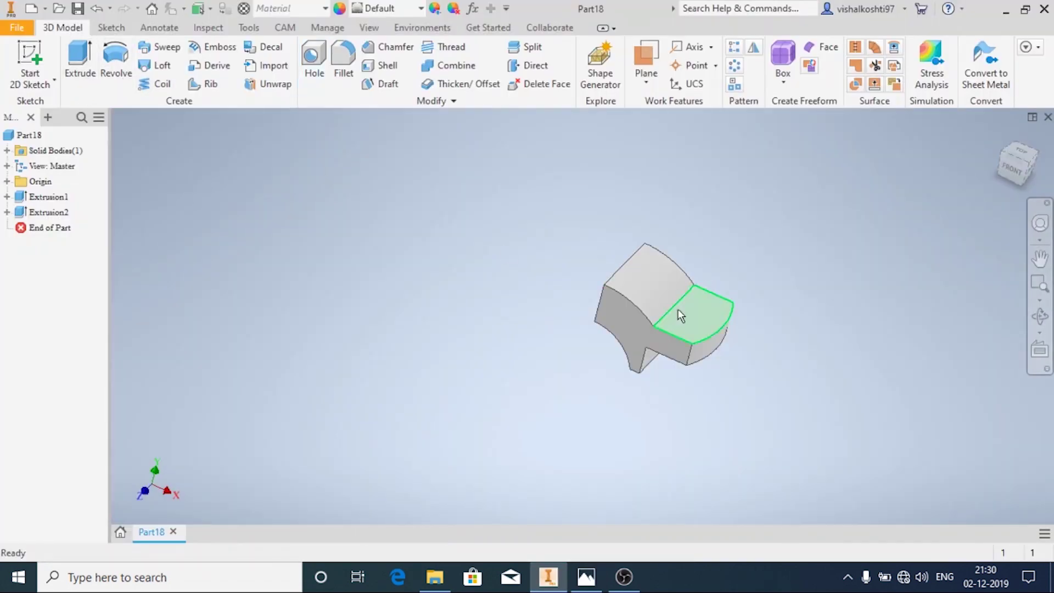
Step: Start a sketch on the flange's flat top face and check the cap's plan view in the reference drawing
left_click(30, 84)
left_click(43, 112)
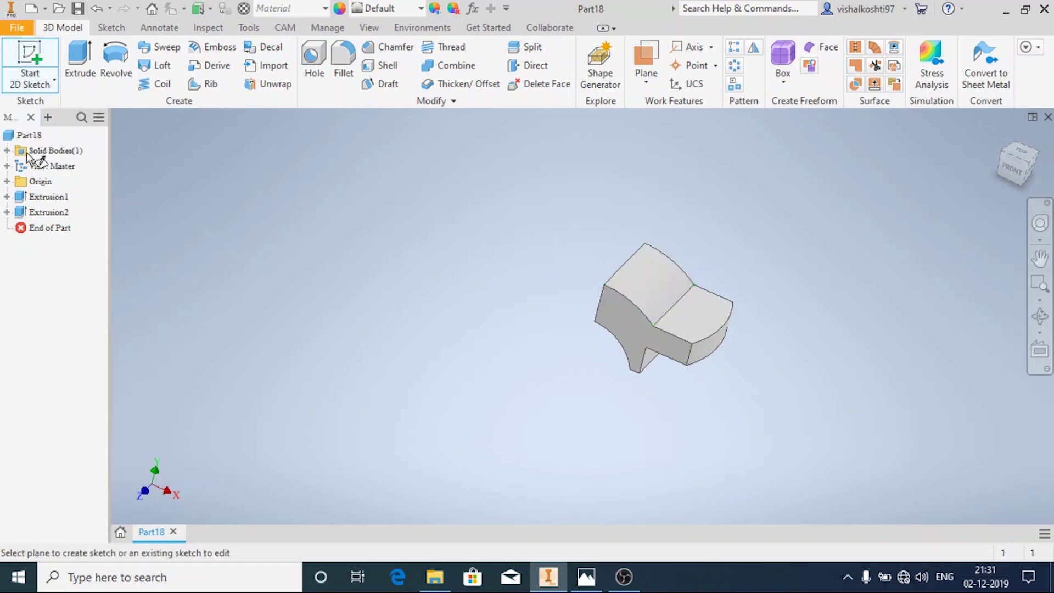
left_click(7, 181)
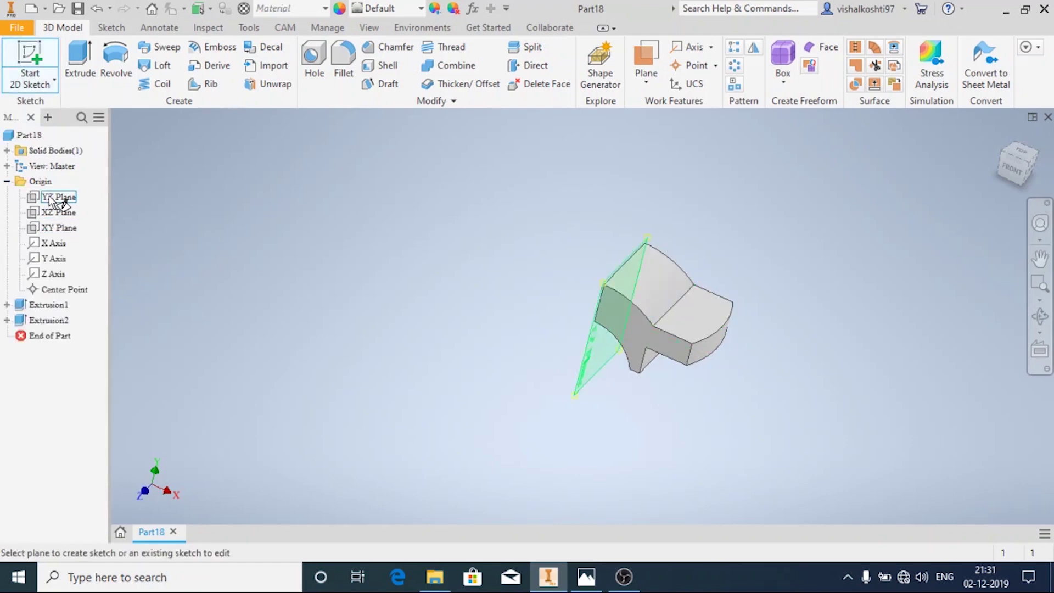
left_click(716, 324)
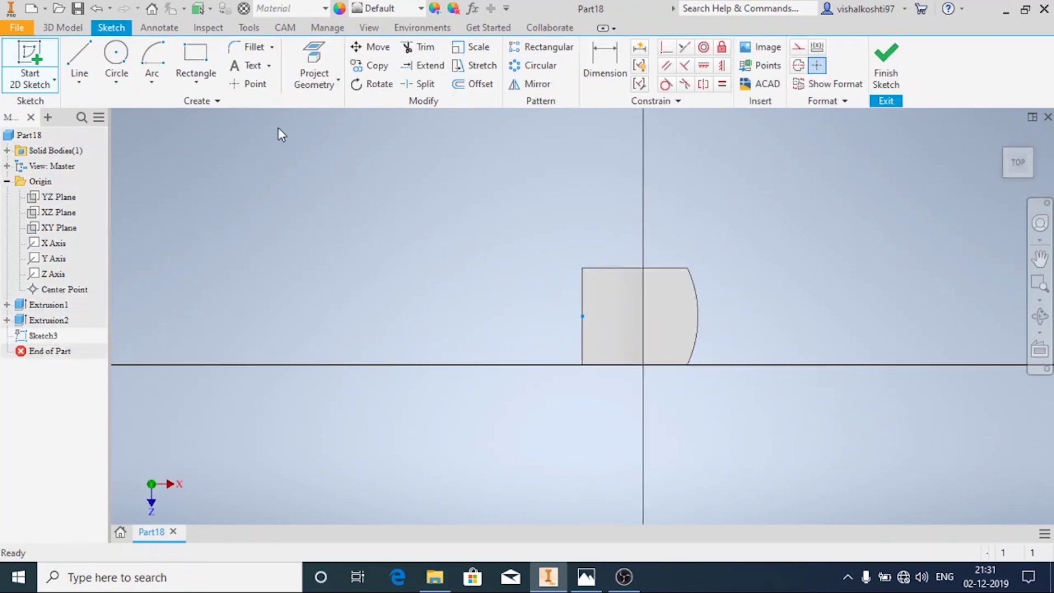
left_click(152, 83)
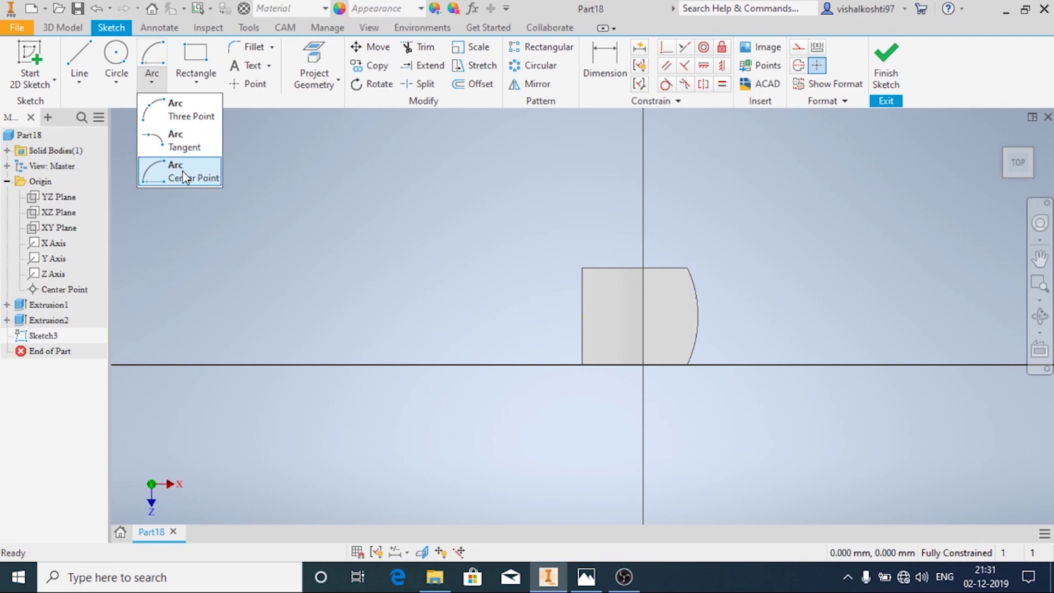
left_click(587, 577)
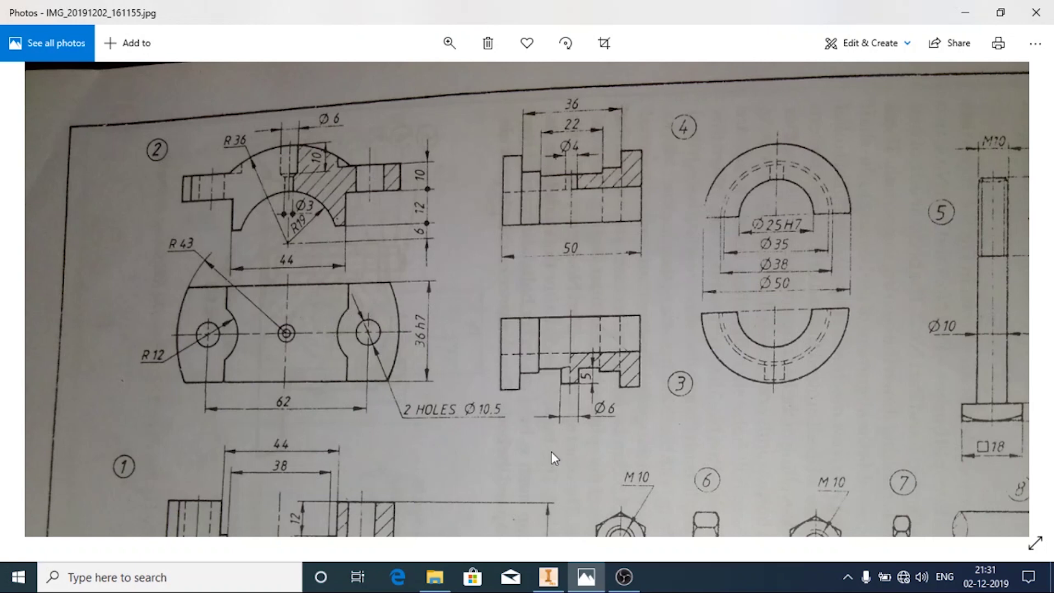
left_click(548, 577)
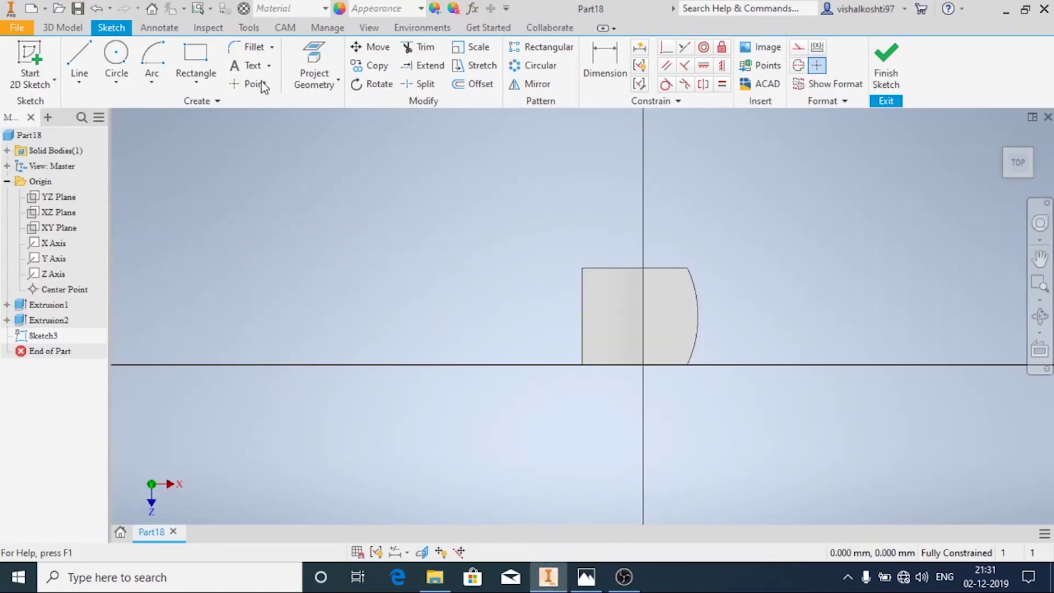
Step: Show the model as Wireframe with Hidden Edges and sketch a center-point arc crossing the flange's inner edge, centered about 32 mm from the body's inner edge
left_click(151, 82)
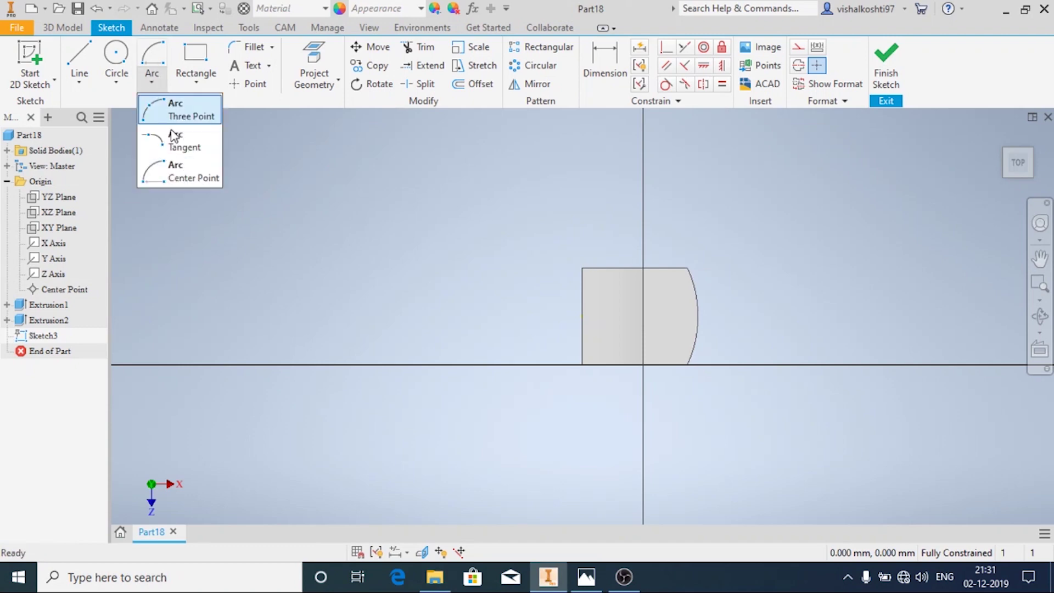
left_click(190, 176)
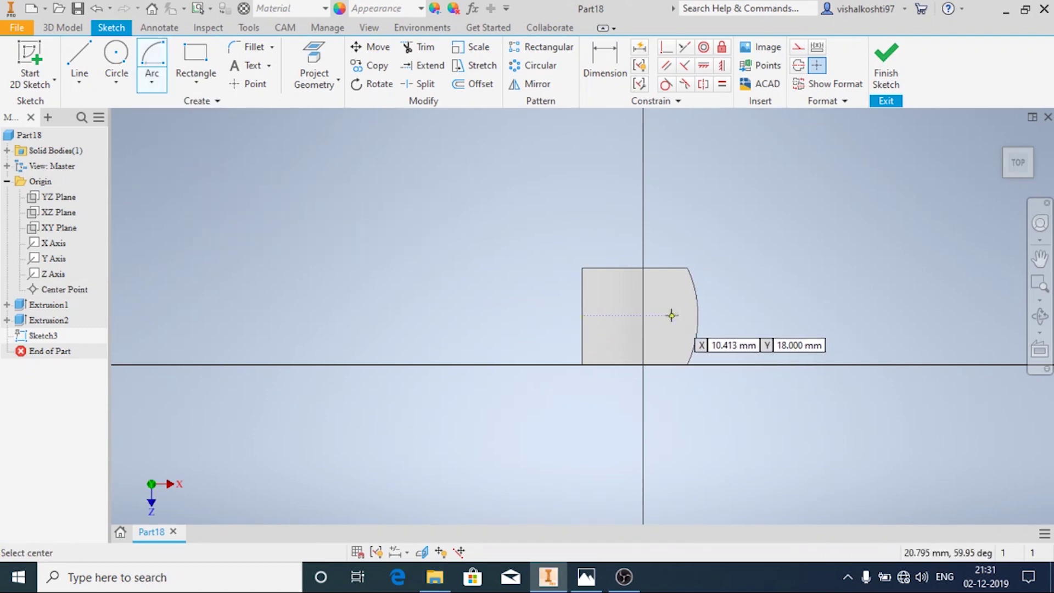
left_click(369, 27)
left_click(275, 86)
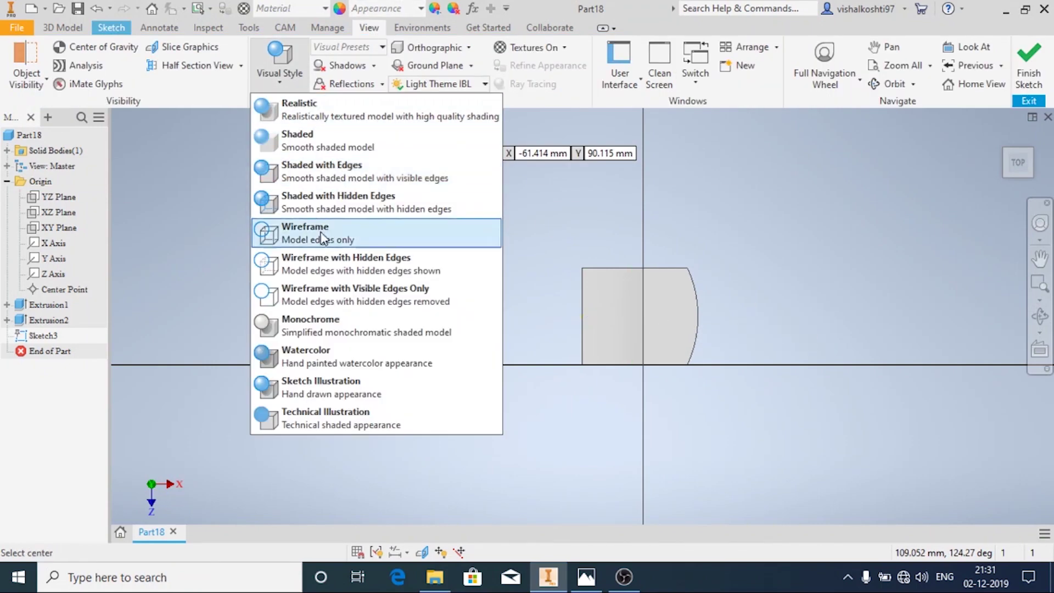
left_click(337, 269)
scroll(688, 324, "down", 3)
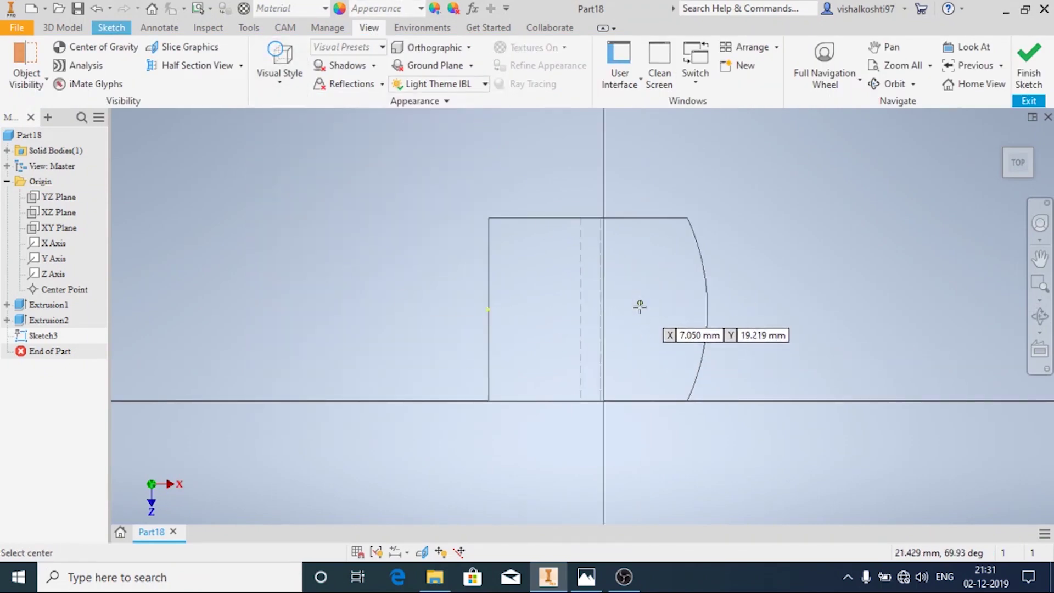
left_click(651, 309)
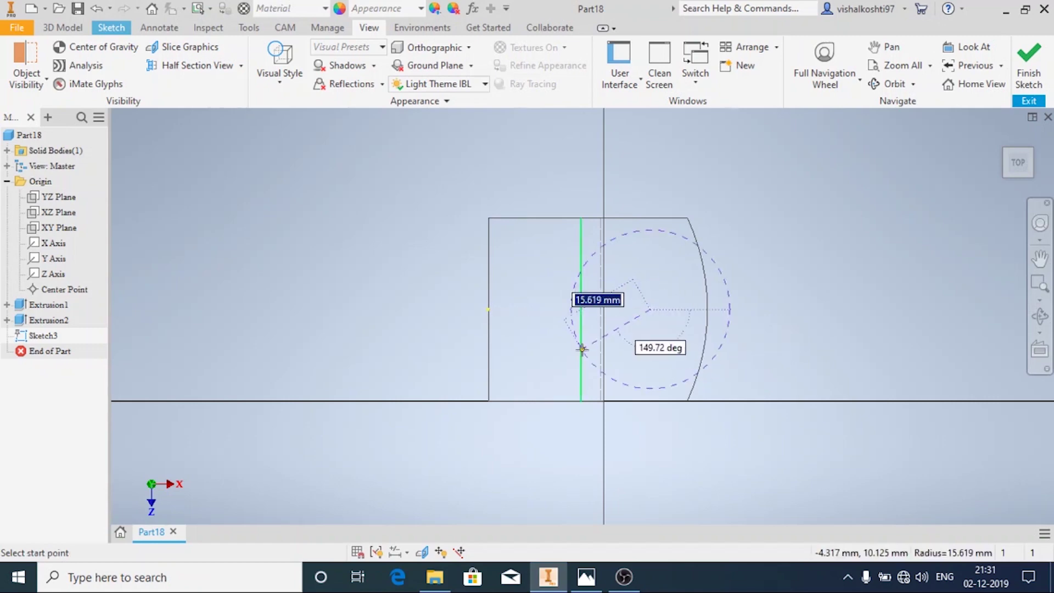
left_click(620, 357)
left_click(613, 268)
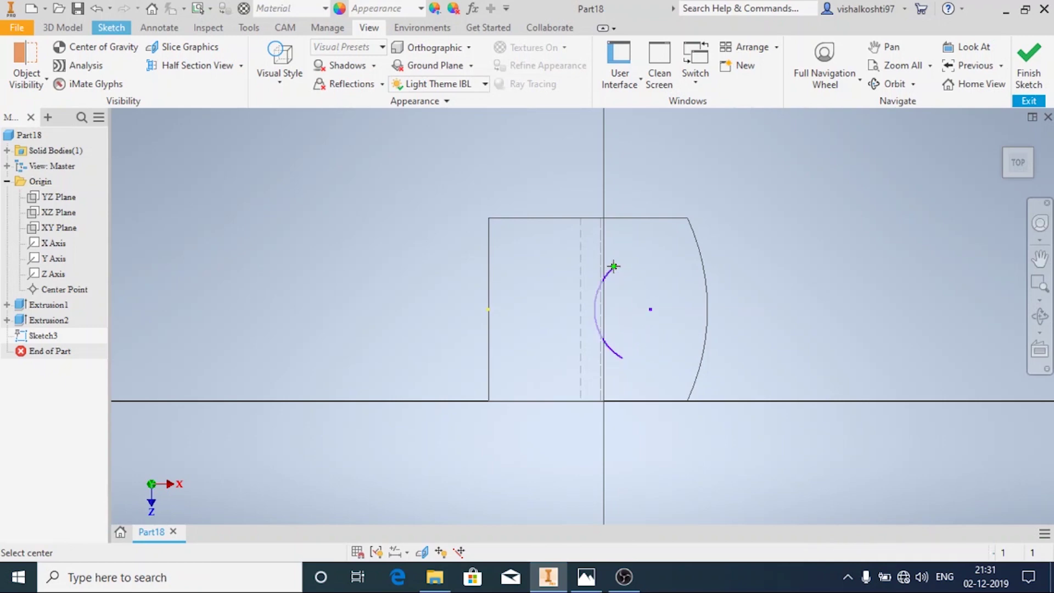
Step: Dimension the arc's center at 31 mm from the body's inner edge
left_click(129, 27)
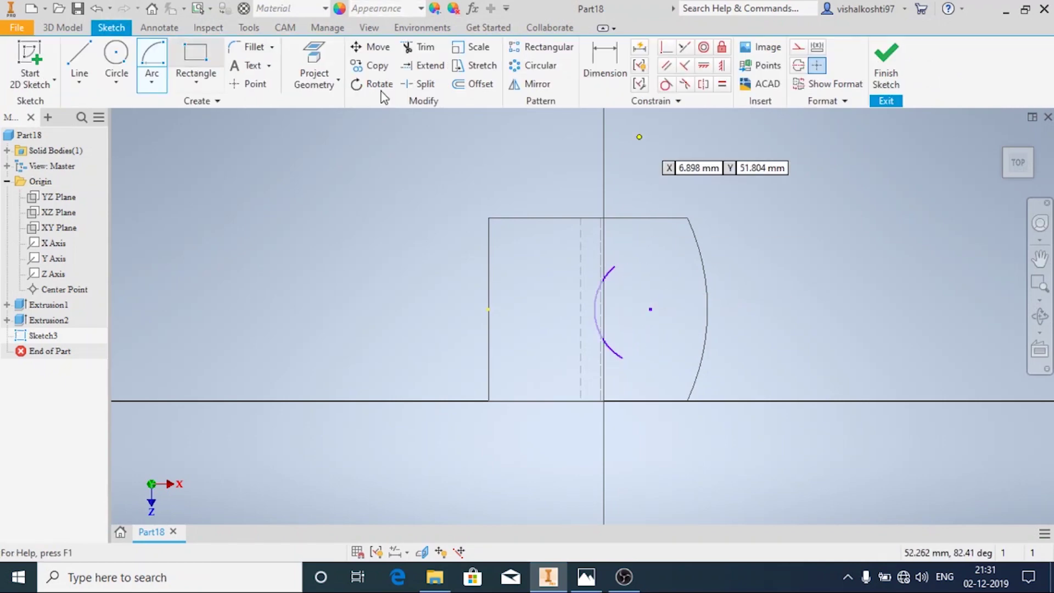
left_click(604, 60)
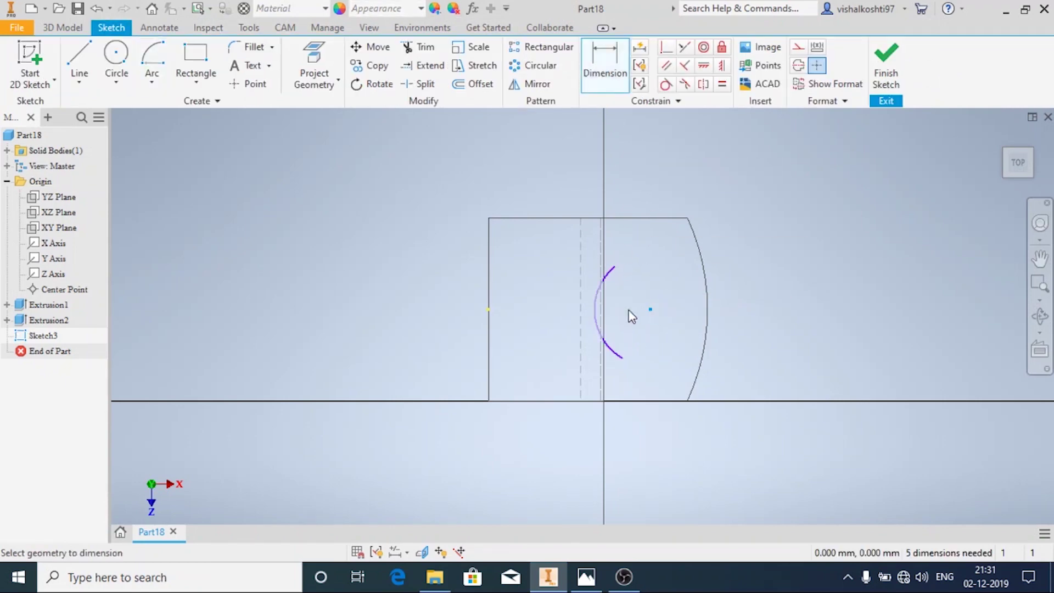
left_click(490, 317)
left_click(650, 309)
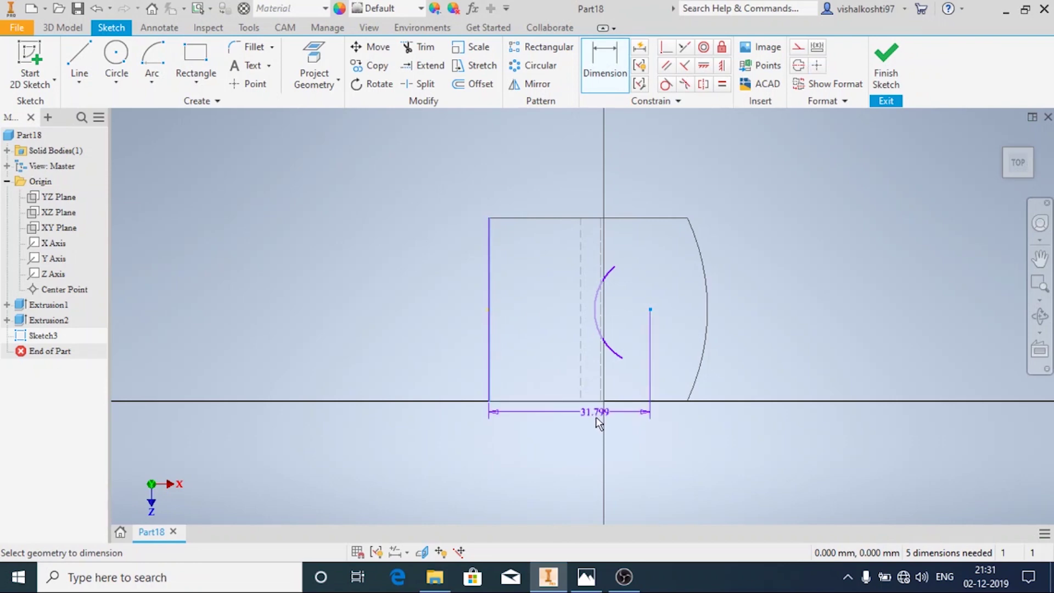
left_click(592, 435)
type("31")
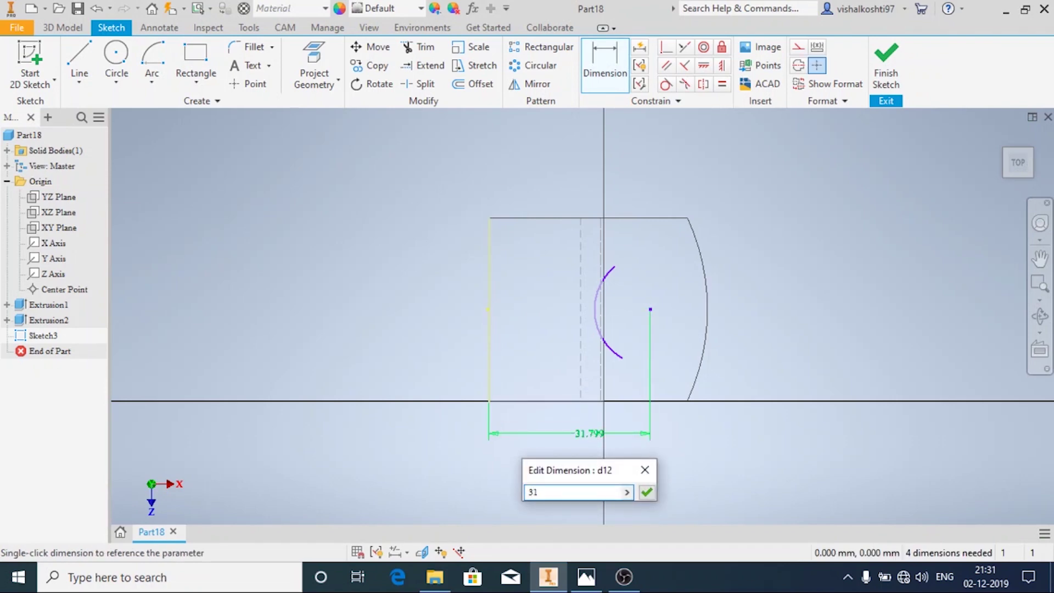
key("Return")
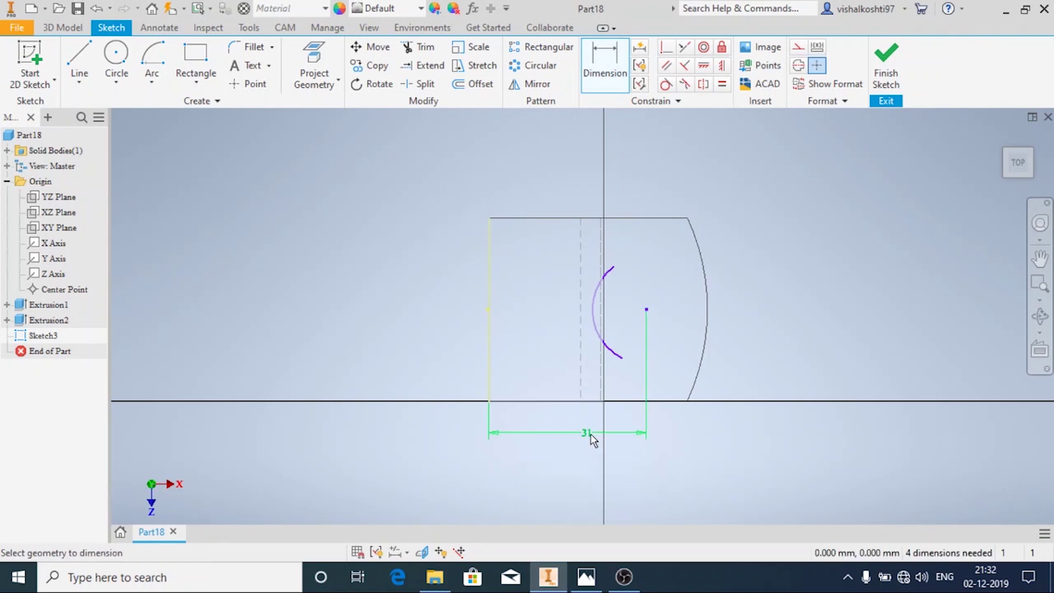
Step: Check the arc radius in the reference drawing and dimension the arc's radius as 12 mm
left_click(586, 576)
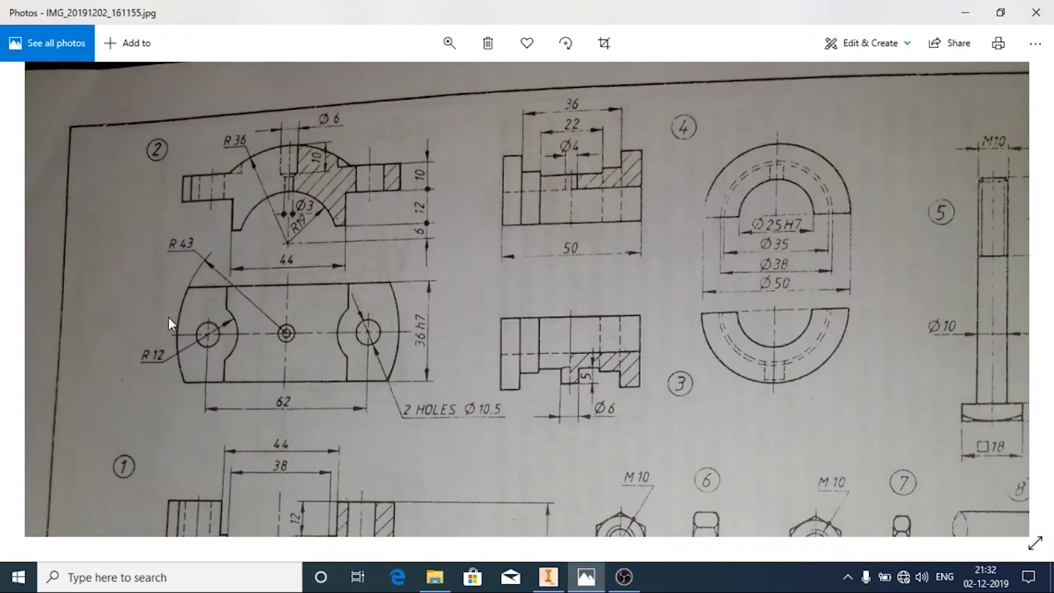
left_click(548, 577)
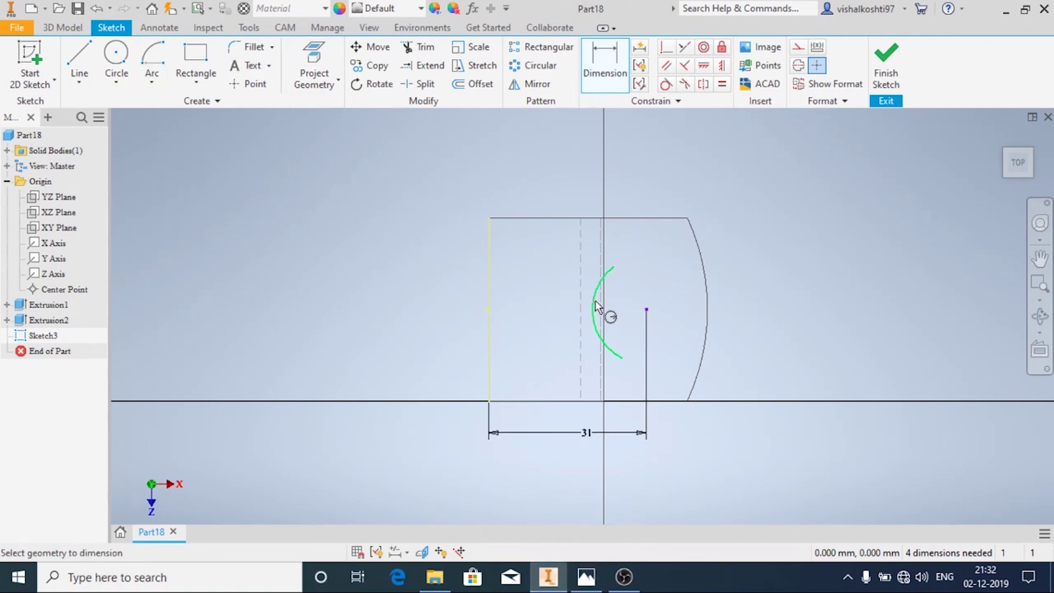
left_click(618, 311)
left_click(617, 308)
type("12")
key("Return")
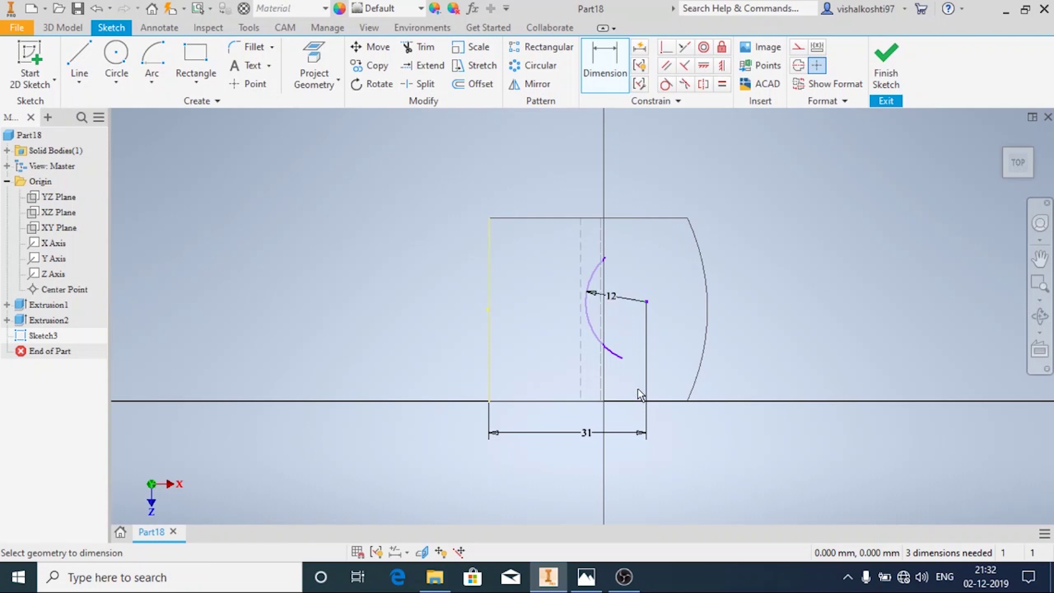
Step: Constrain the arc's center horizontally in line with the midpoint of the body's inner edge
key("Escape")
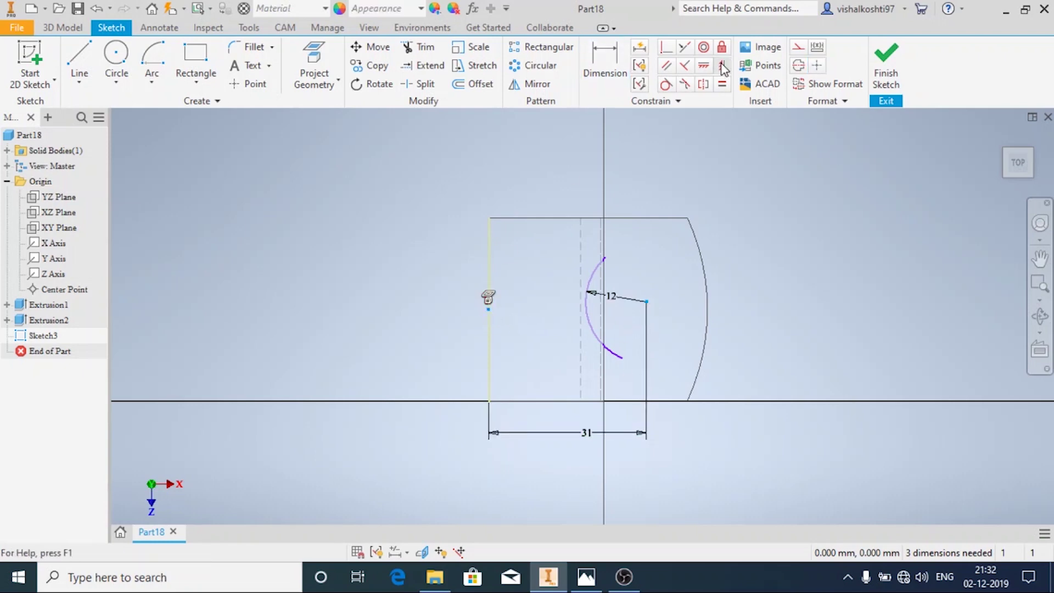
left_click(671, 52)
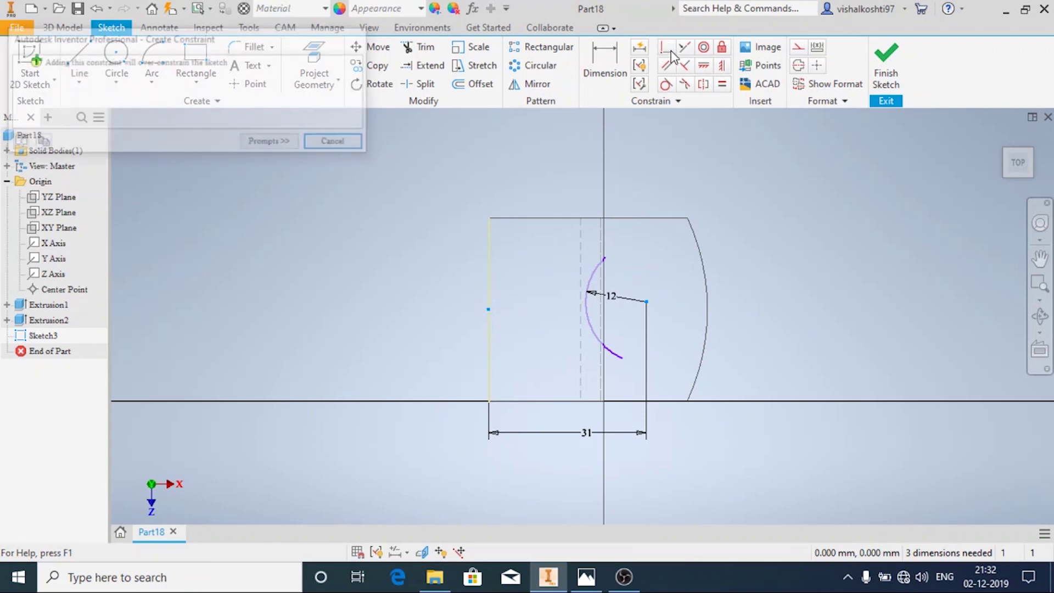
left_click(351, 147)
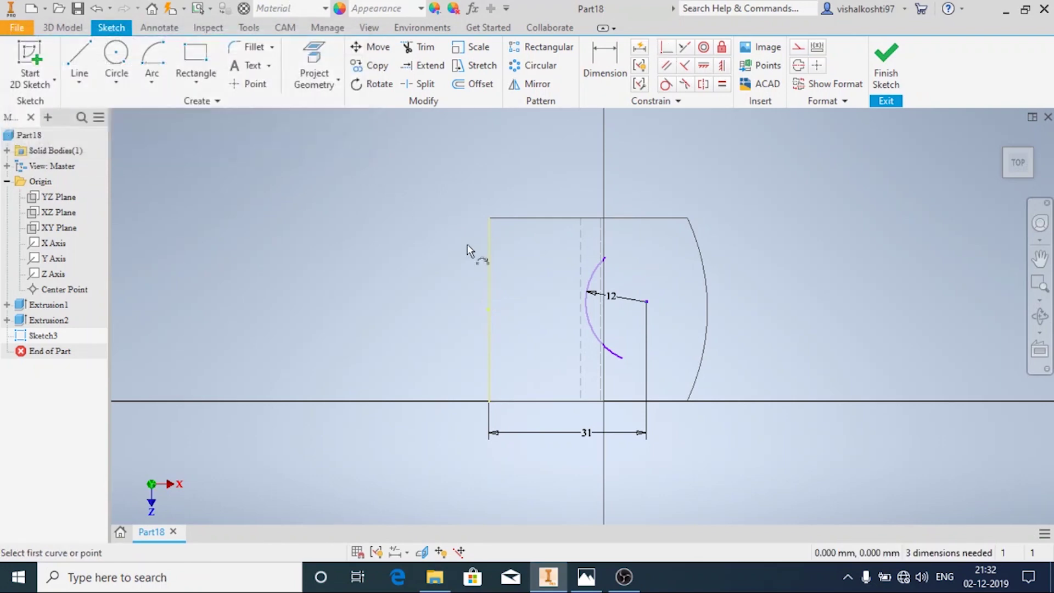
left_click(489, 310)
left_click(647, 302)
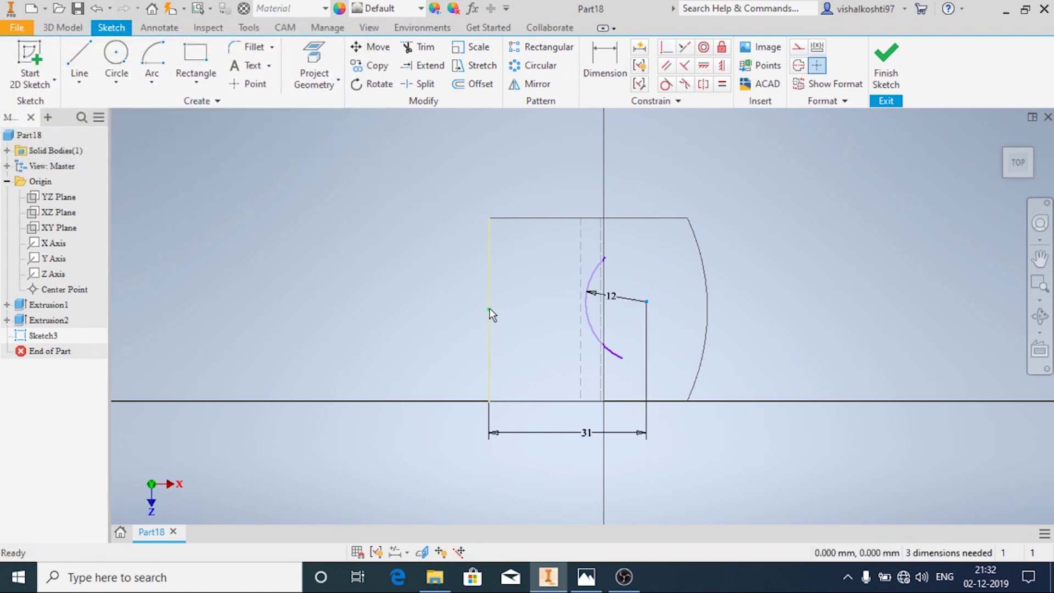
left_click(709, 67)
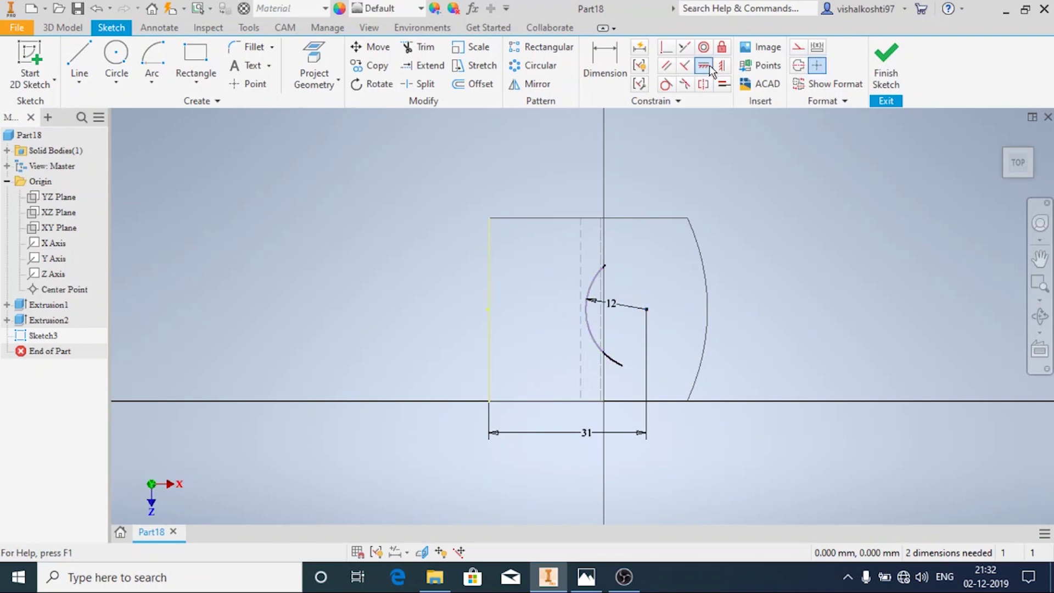
key("Escape")
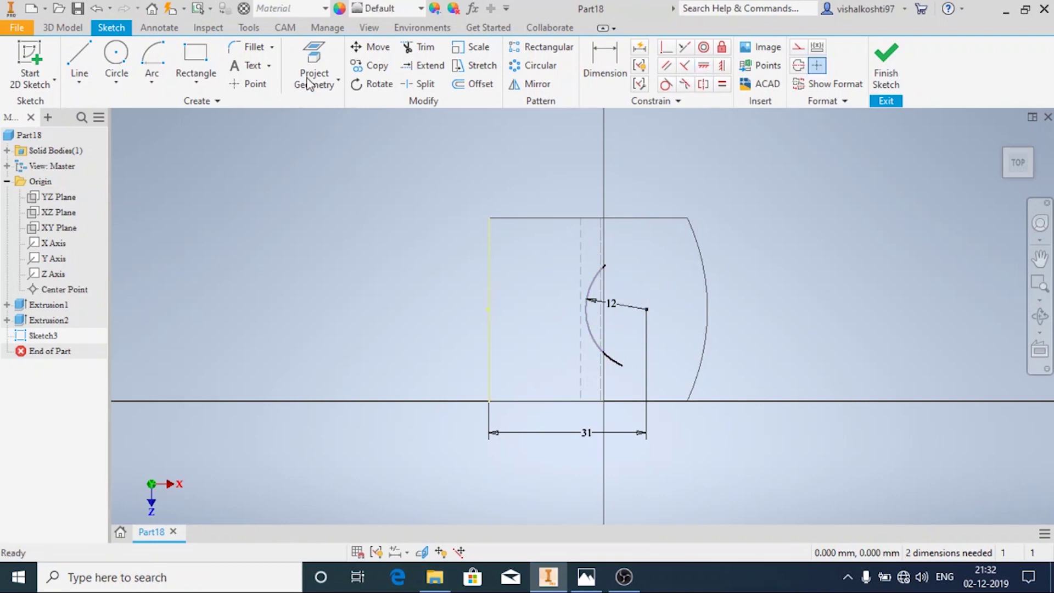
Step: Join the arc's two endpoints with a chain of three lines across the flange to form a closed profile
left_click(92, 87)
left_click(104, 107)
left_click(605, 265)
left_click(631, 264)
left_click(655, 317)
left_click(623, 365)
Step: Finish the sketch and set the model's visual style to Shaded with Edges
left_click(887, 66)
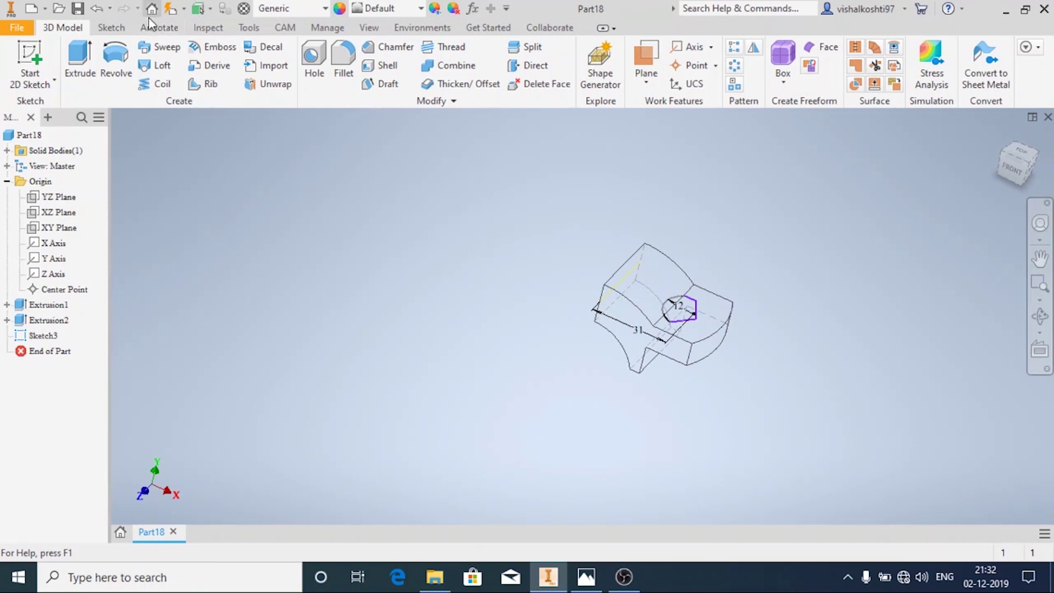
left_click(367, 28)
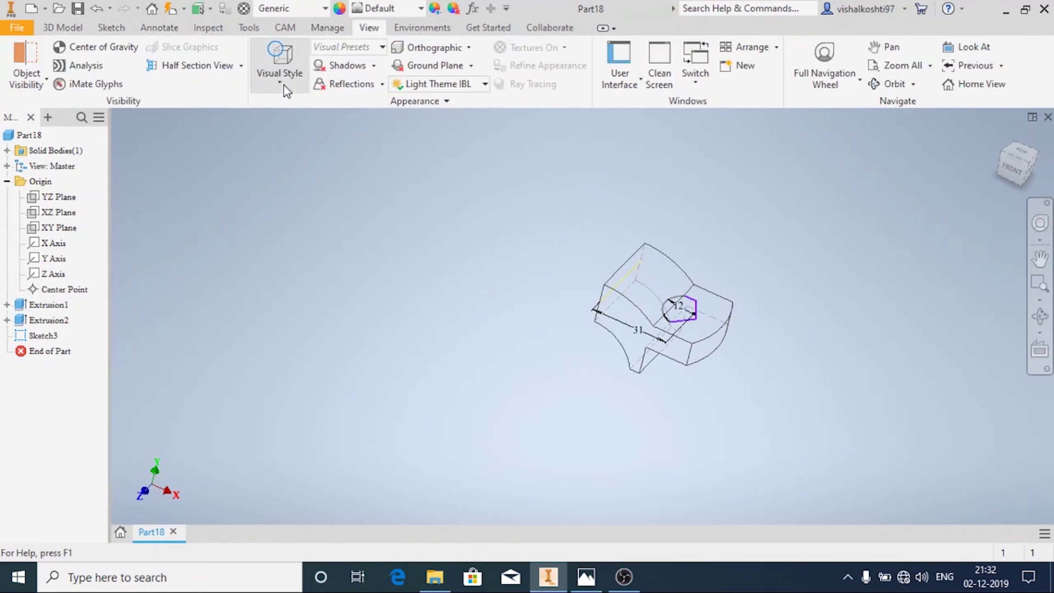
left_click(279, 65)
left_click(313, 177)
scroll(769, 328, "up", 3)
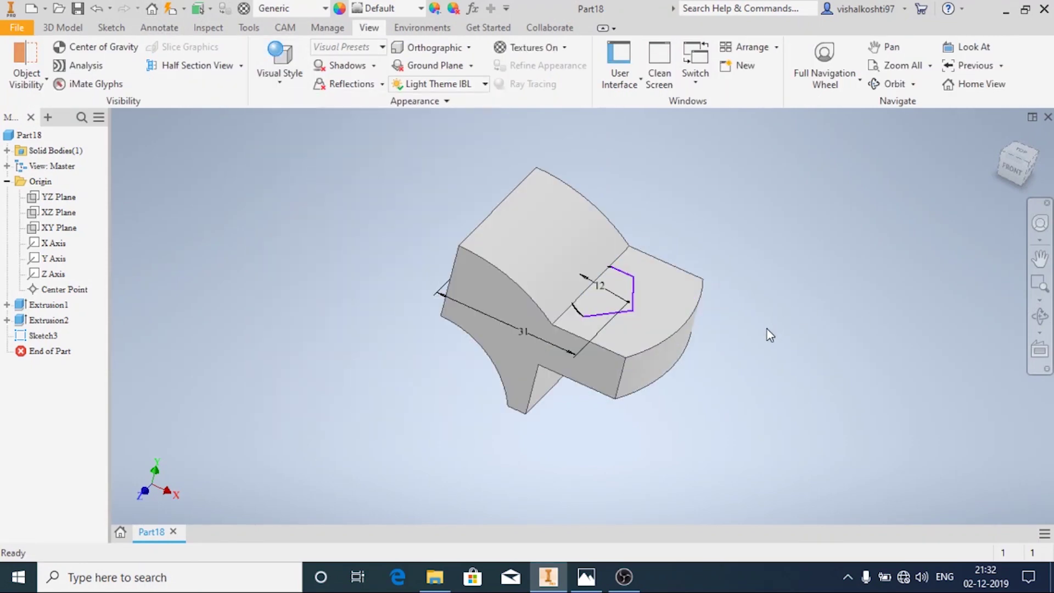
Step: Extrude the closed arc profile on the flange as a 10 mm cut upward from the sketch plane into the body
left_click(76, 30)
left_click(81, 55)
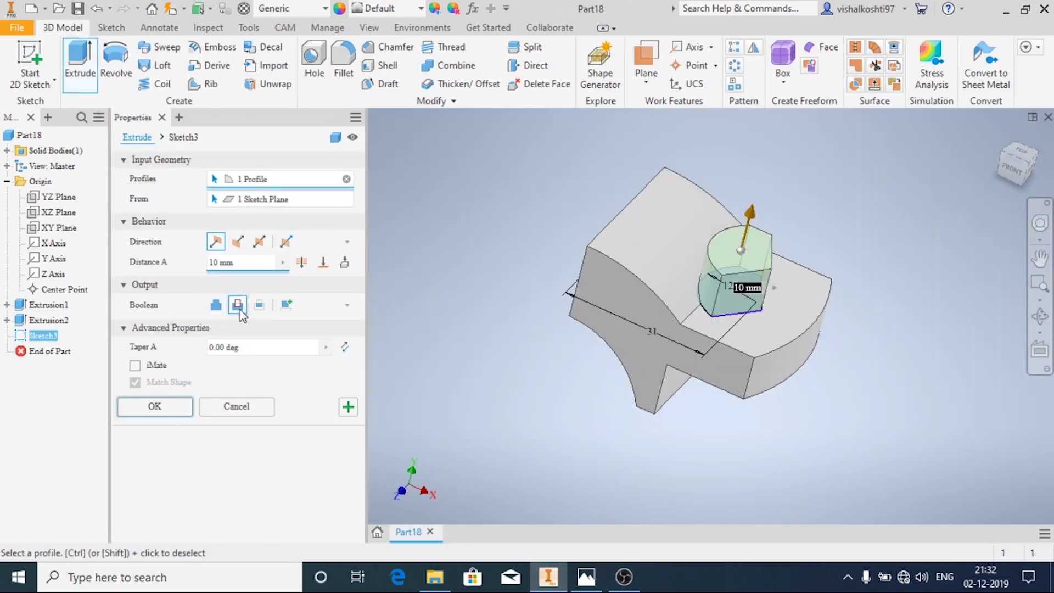
left_click(240, 309)
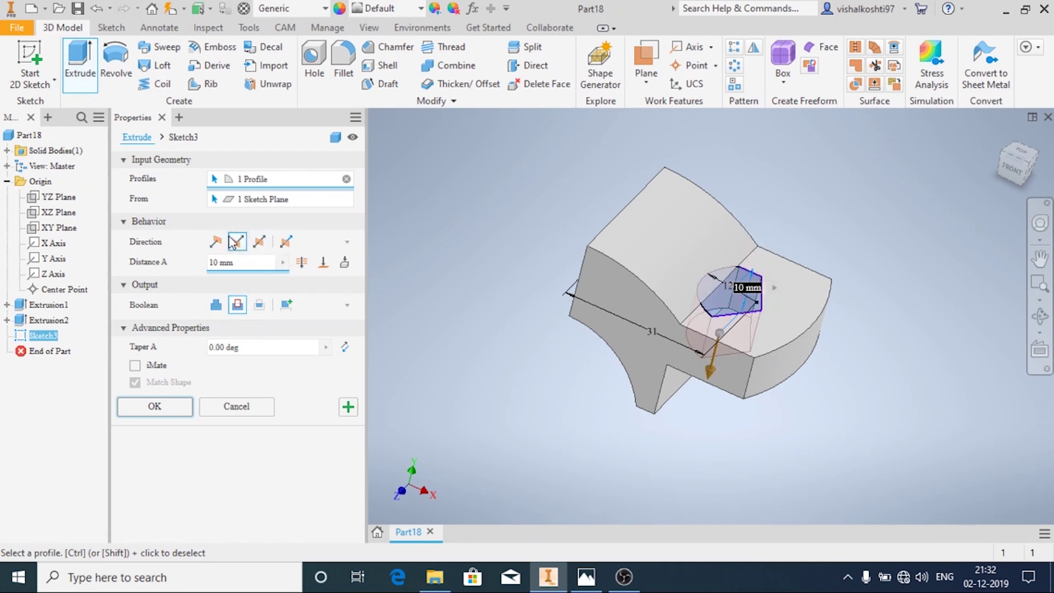
left_click(216, 242)
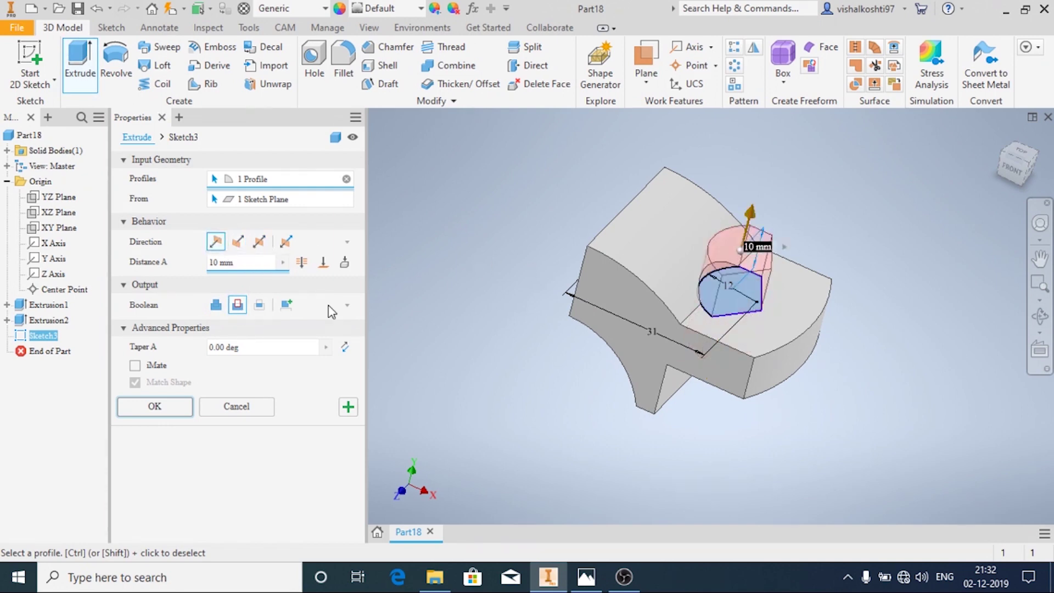
left_click(154, 407)
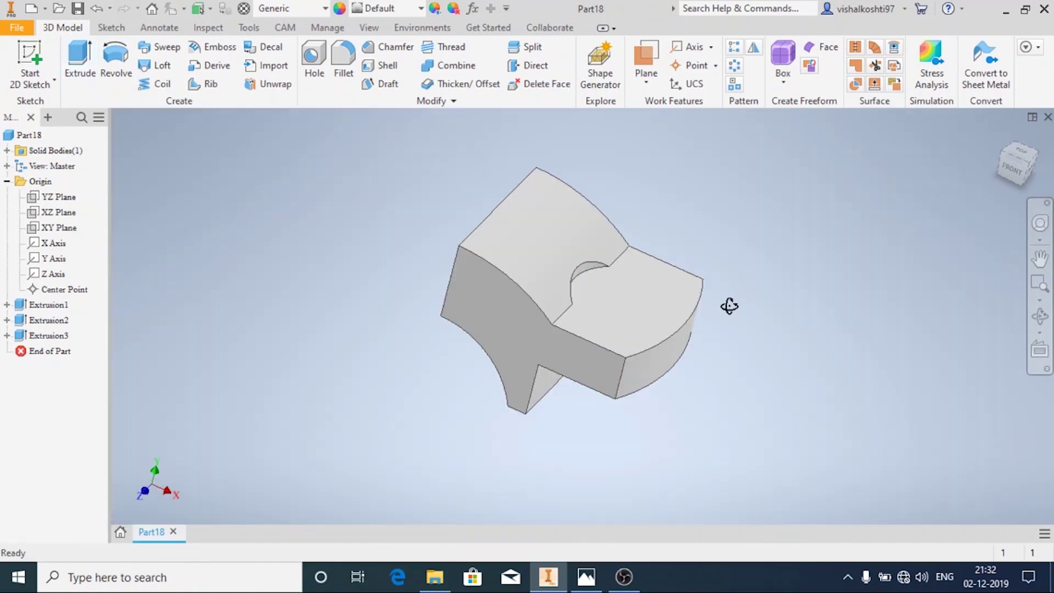
Step: Place a simple 10.5 mm hole on the flange's top face, concentric with the R12 arc edge
left_click(640, 311)
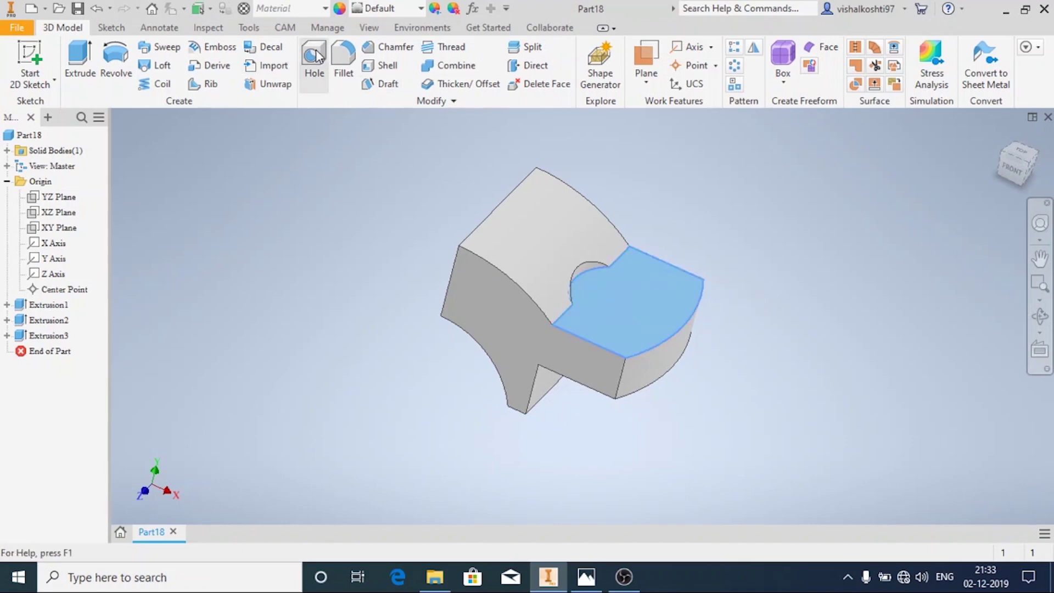
key("h")
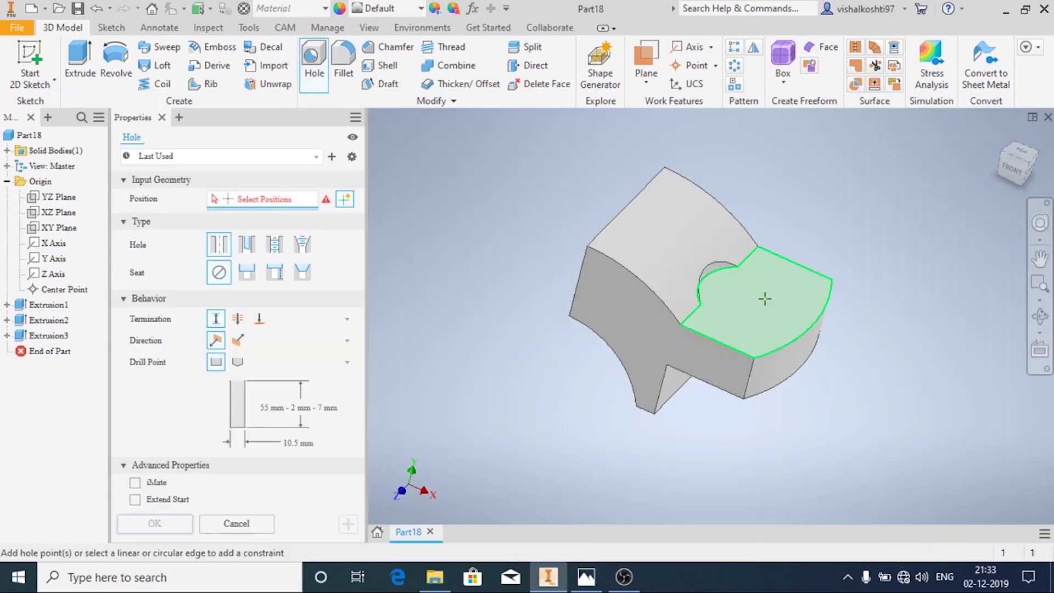
left_click(758, 304)
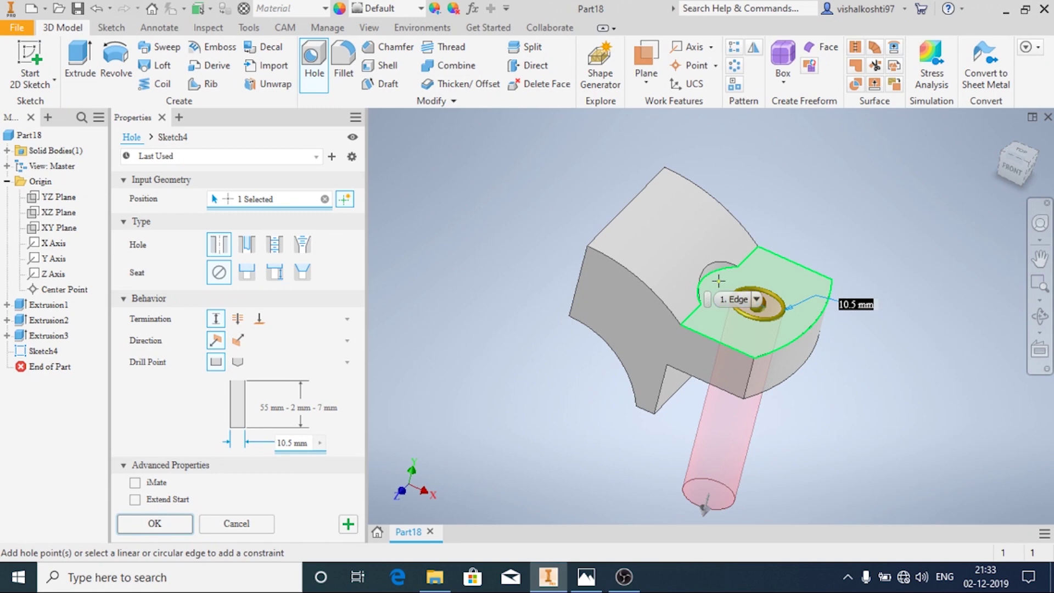
left_click(716, 282)
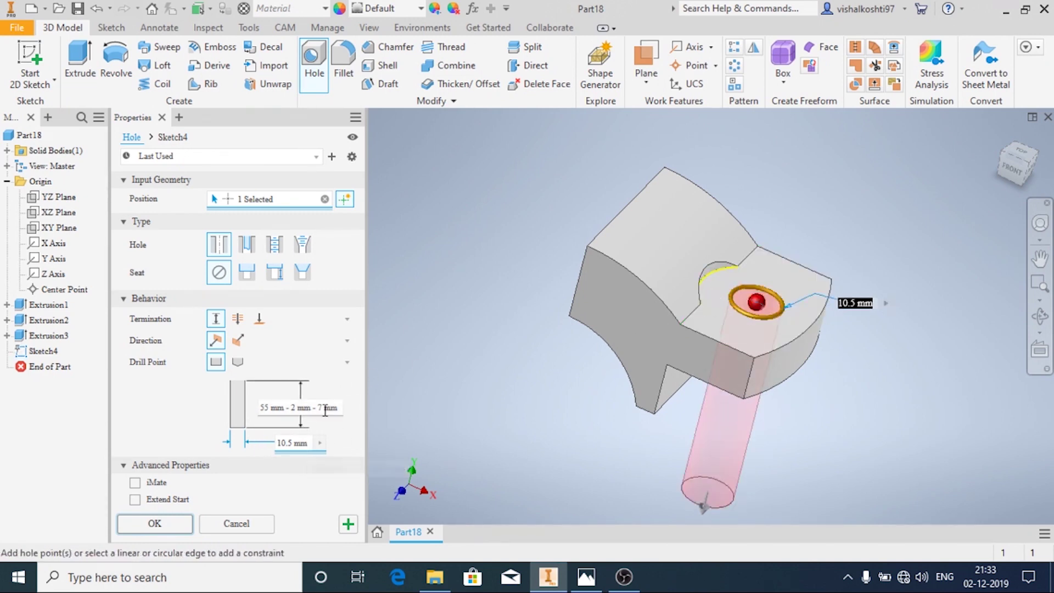
Step: Set the hole to go through all, check its diameter in the reference drawing, and create it
left_click(237, 318)
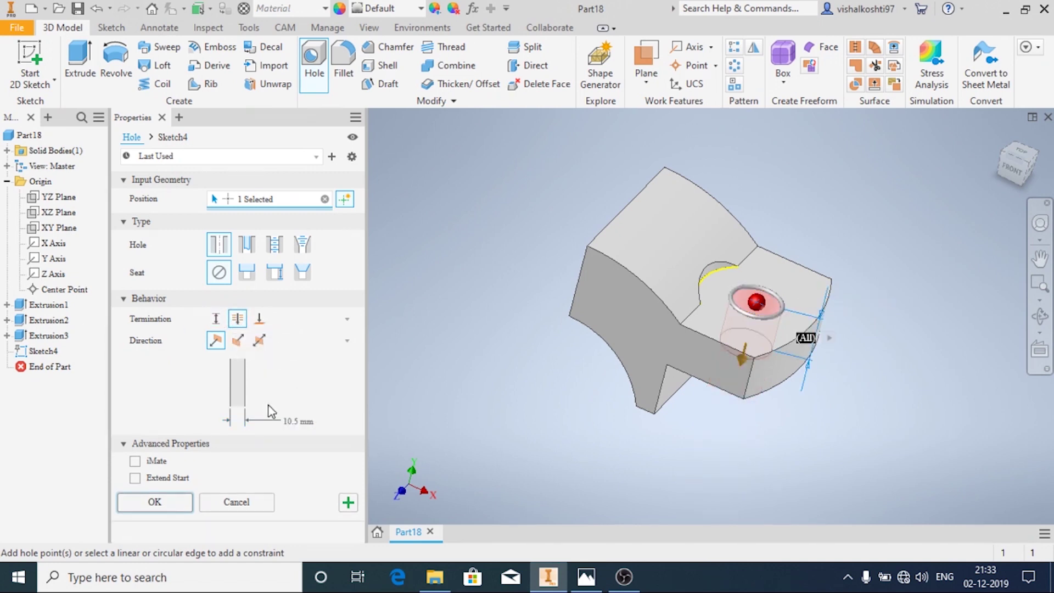
left_click(586, 576)
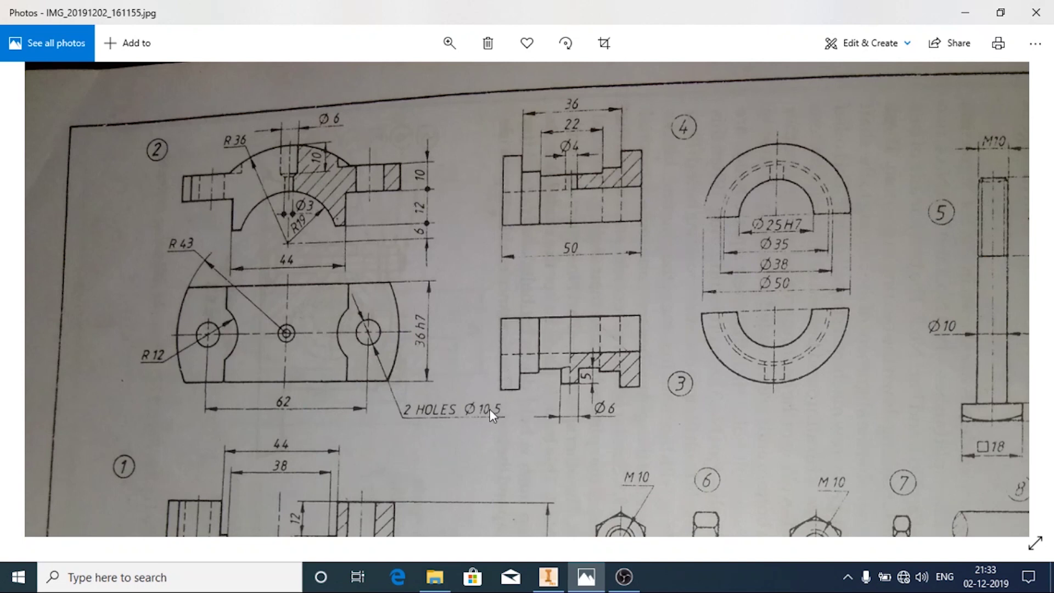
left_click(548, 576)
left_click(167, 498)
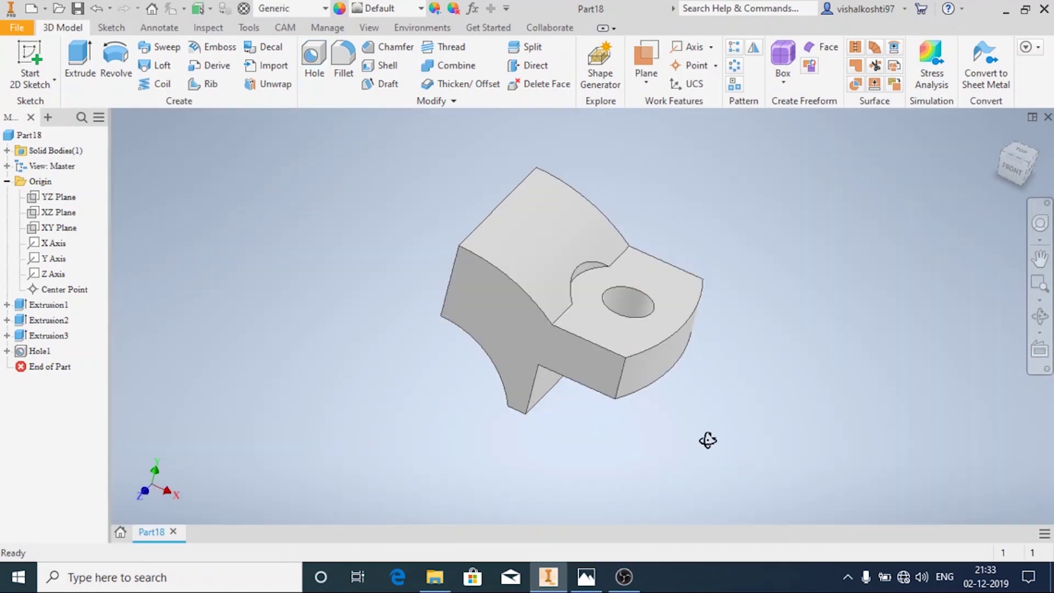
Step: Mirror Extrusion1, Extrusion2, Extrusion3 and Hole1 about the origin YZ plane to complete the cap
mouse_move(708, 440)
left_mouse_down()
mouse_move(690, 369)
mouse_move(703, 407)
mouse_move(694, 430)
mouse_move(708, 428)
mouse_move(711, 450)
left_mouse_up()
middle_click_drag(268, 259, 353, 269, "shift")
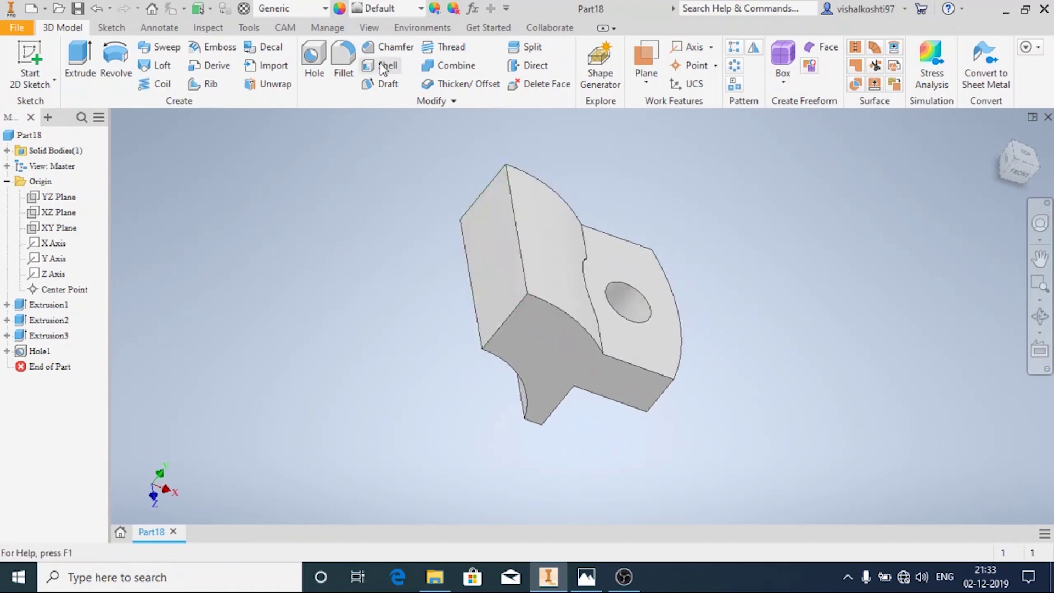
left_click(753, 54)
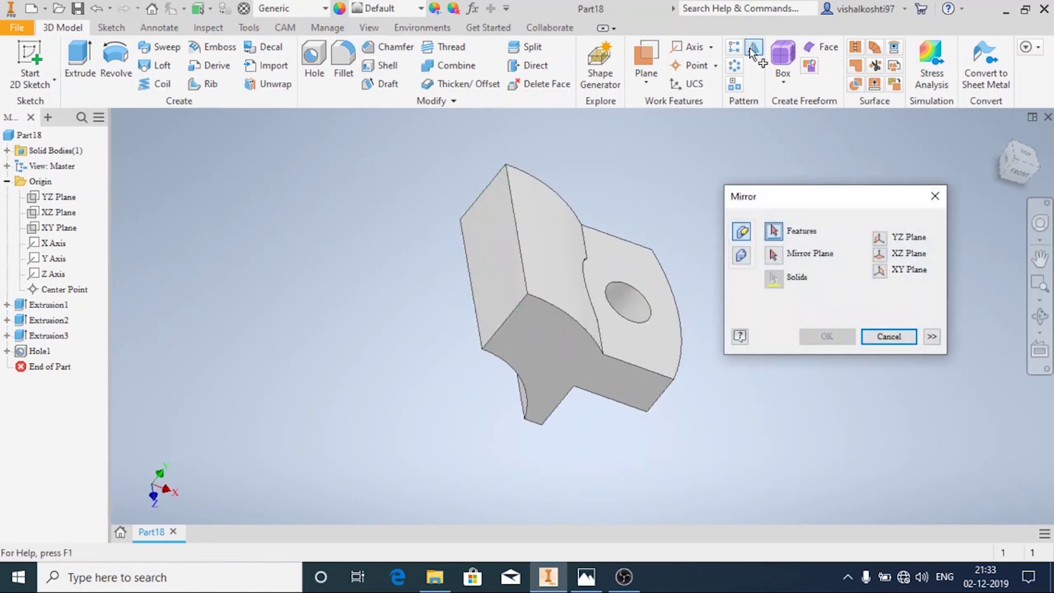
left_click(58, 306)
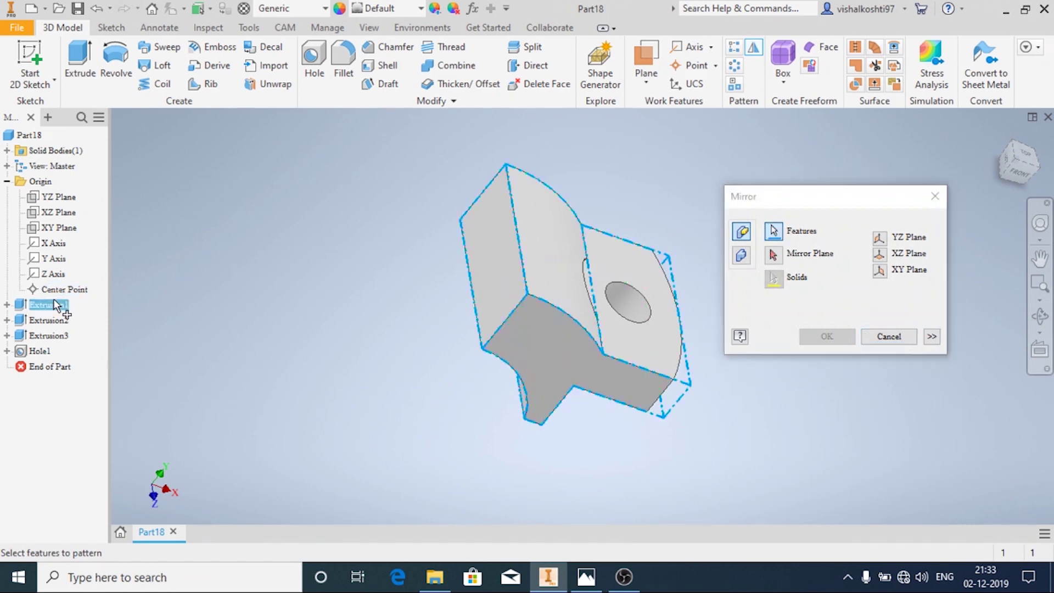
left_click(34, 321)
left_click(36, 336)
left_click(35, 352)
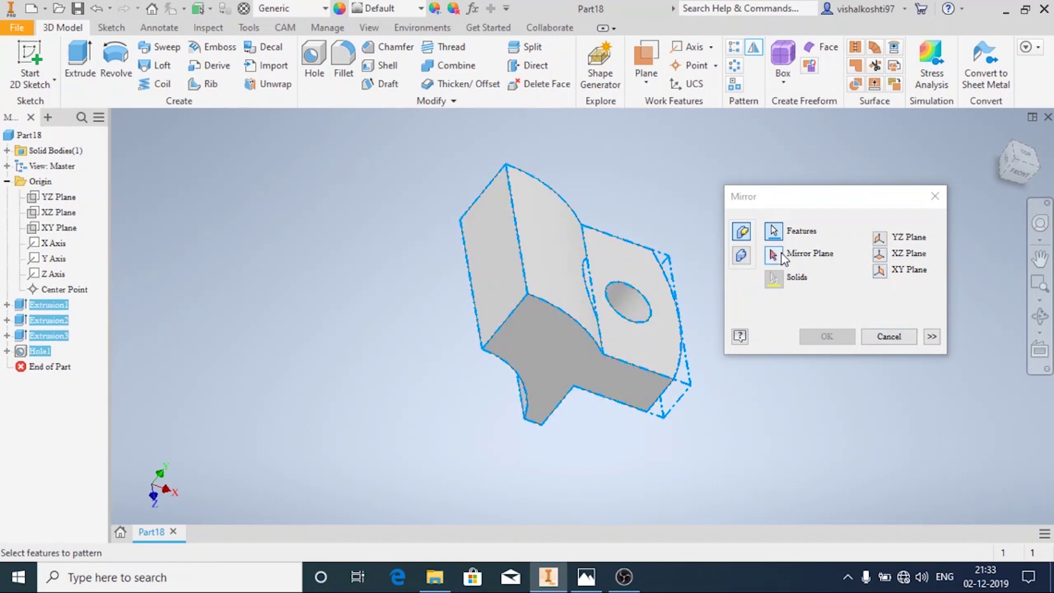
left_click(781, 257)
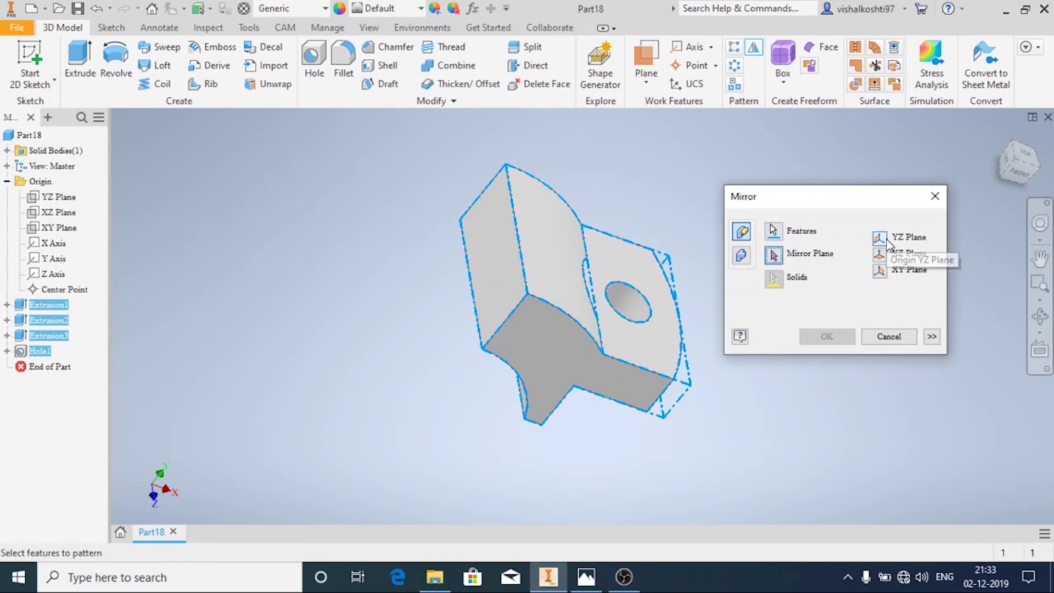
left_click(879, 238)
middle_click_drag(789, 419, 758, 365, "shift")
left_click(827, 336)
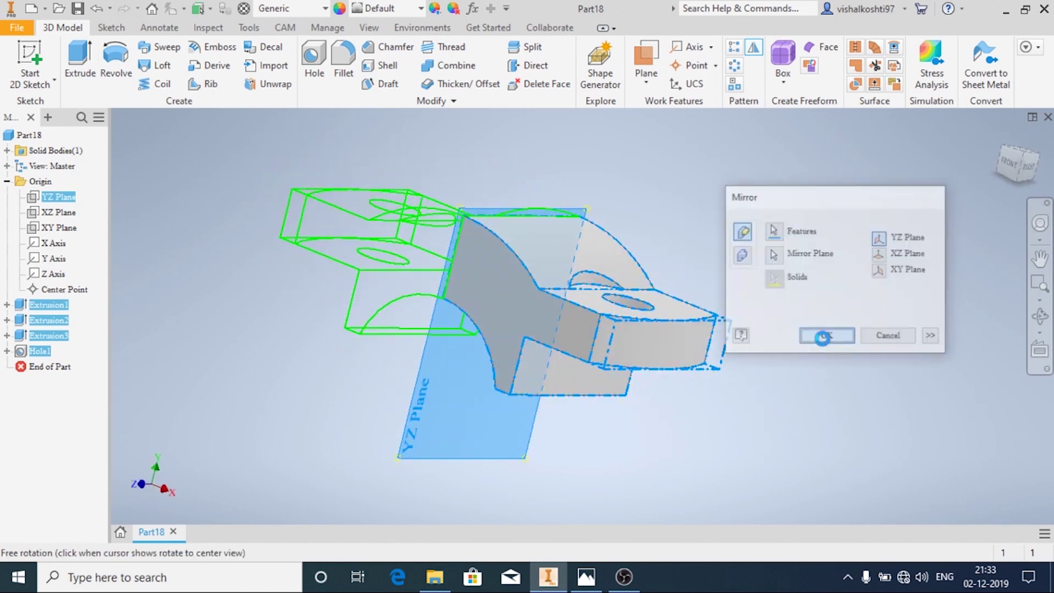
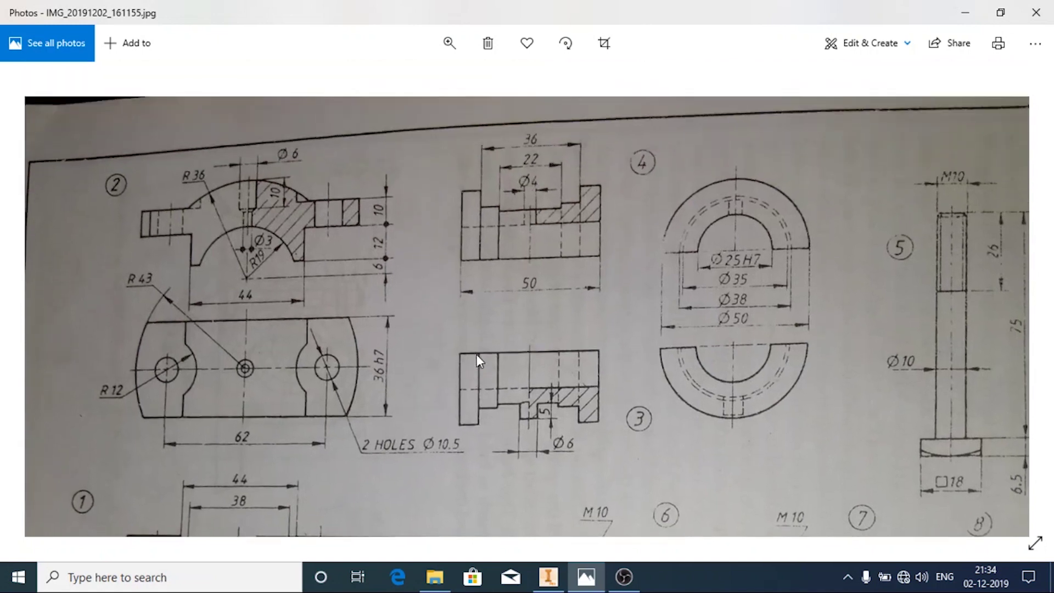
Step: Check the central stepped hole's dimensions in the reference drawing and start a new sketch on the XY plane
left_click_drag(266, 179, 288, 169)
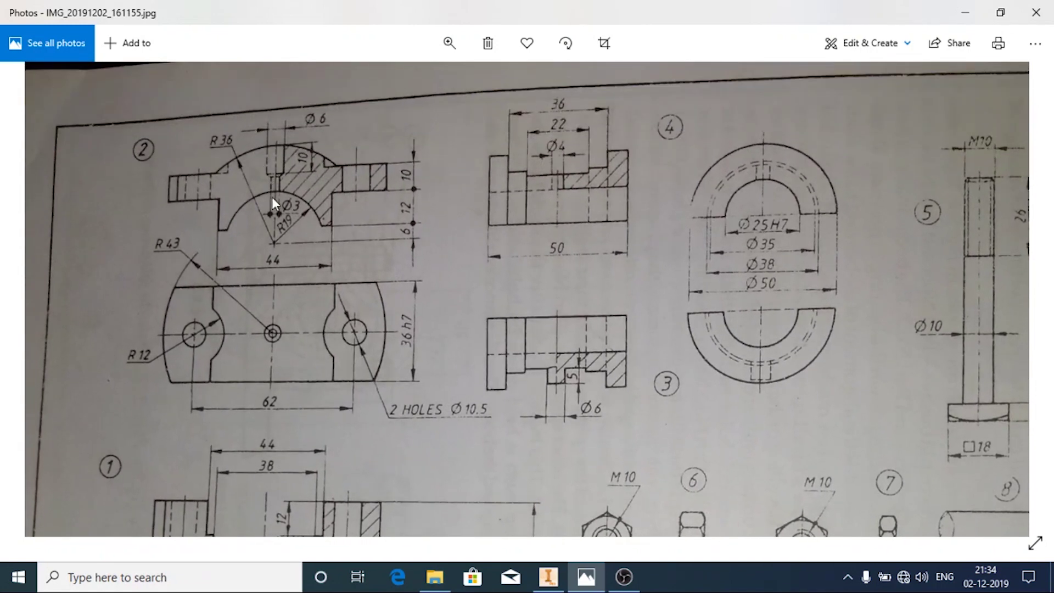
left_click(548, 577)
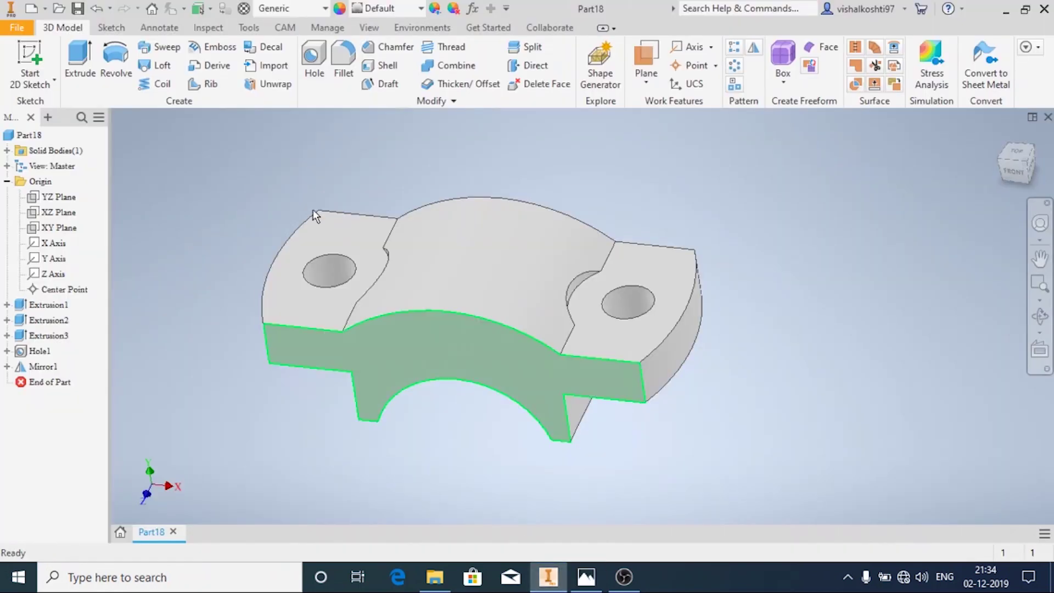
left_click(33, 82)
left_click(62, 112)
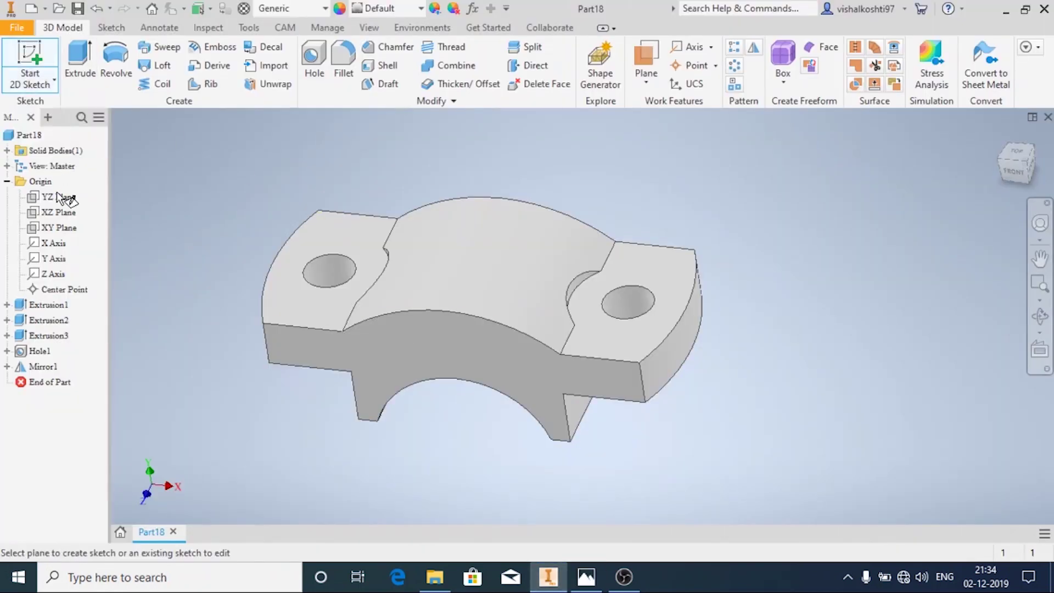
left_click(59, 228)
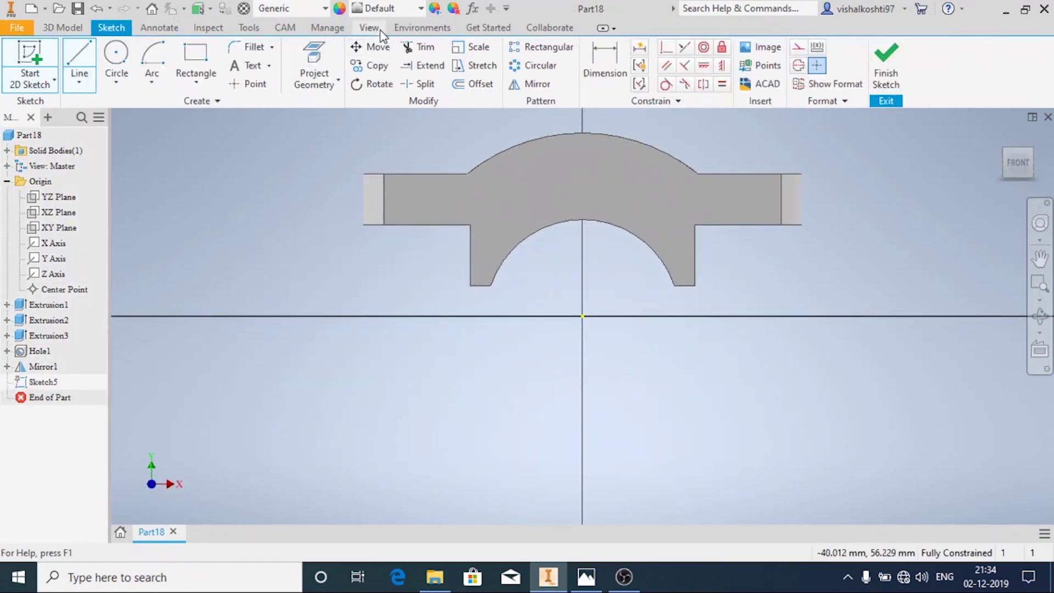
Step: Set the model's visual style to Wireframe with Hidden Edges
left_click(369, 28)
left_click(279, 69)
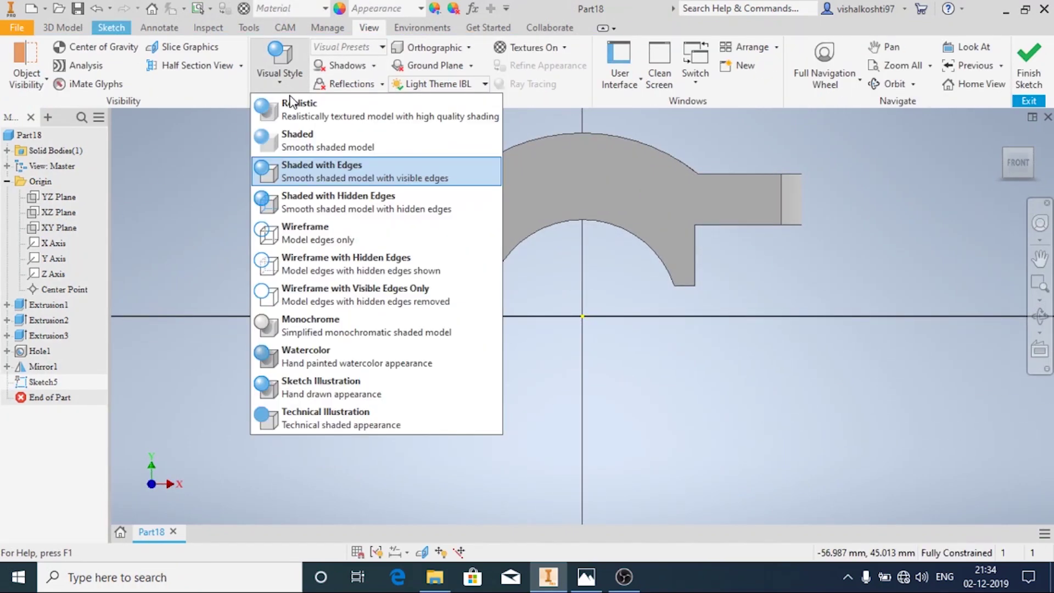
left_click(325, 269)
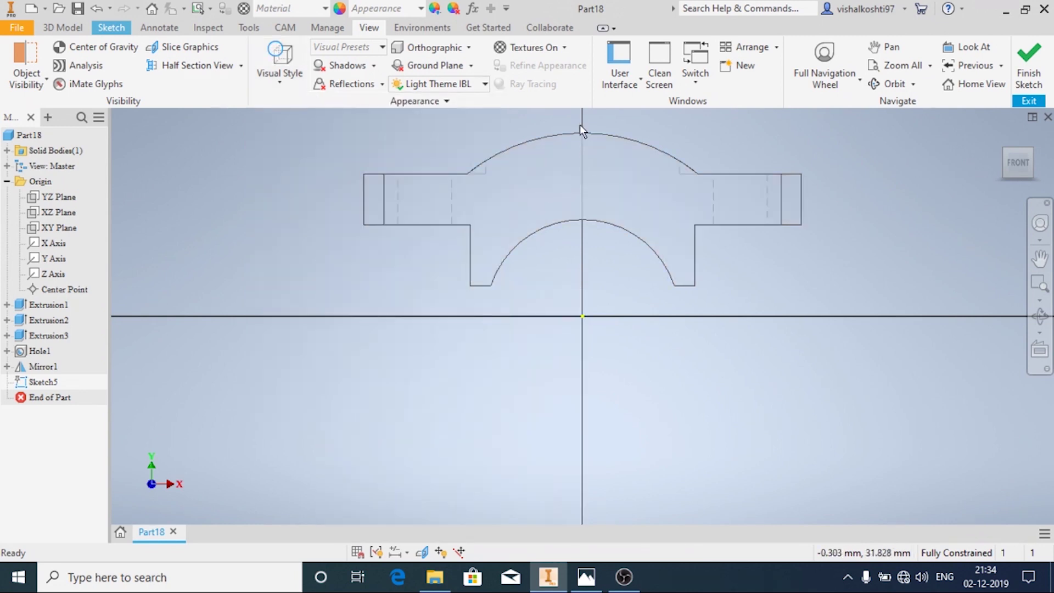
Step: Check the reference drawing and draw a stepped vertical-horizontal-vertical line chain beside the center axis, from the outer arc down to the inner arc
left_click(113, 27)
left_click(80, 76)
left_click(107, 109)
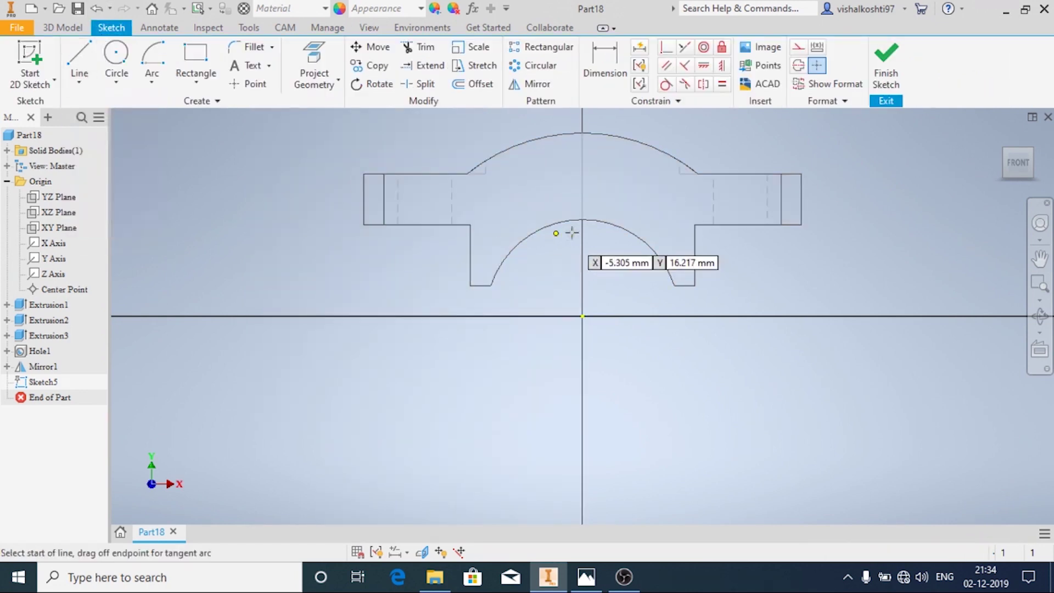
left_click(587, 577)
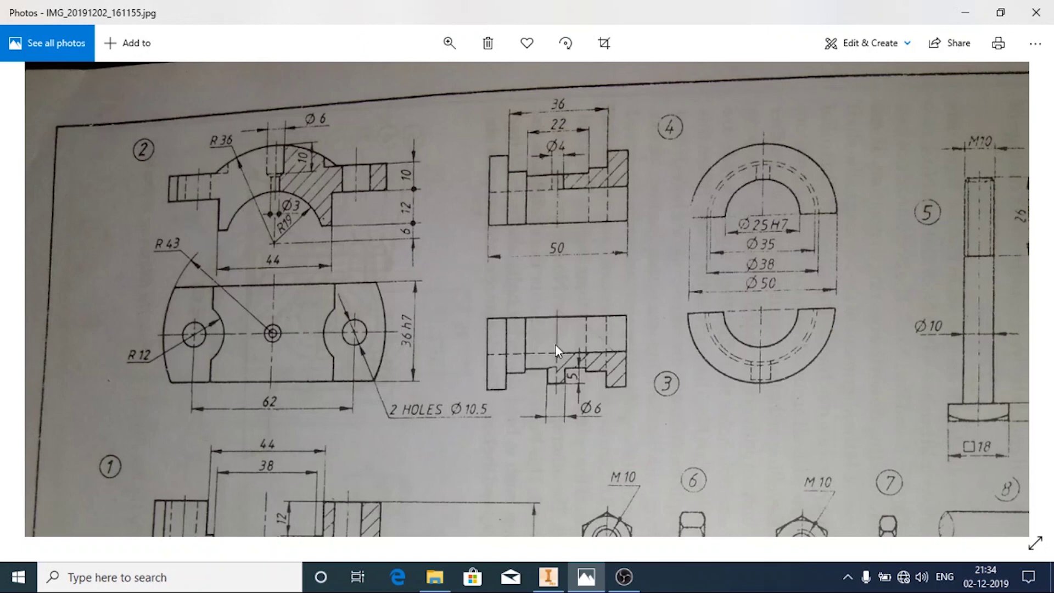
left_click(548, 577)
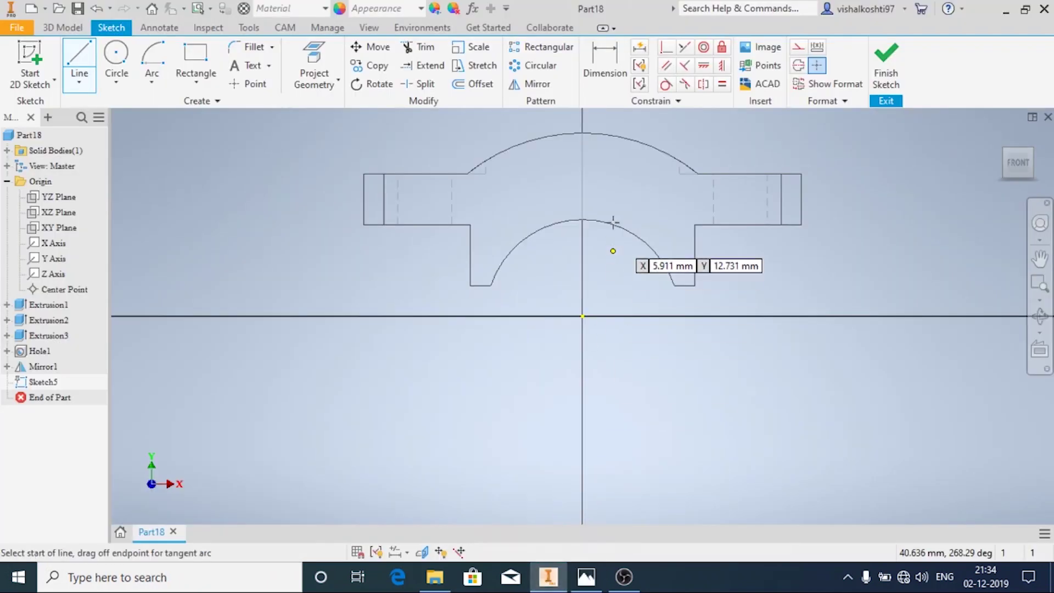
left_click(605, 134)
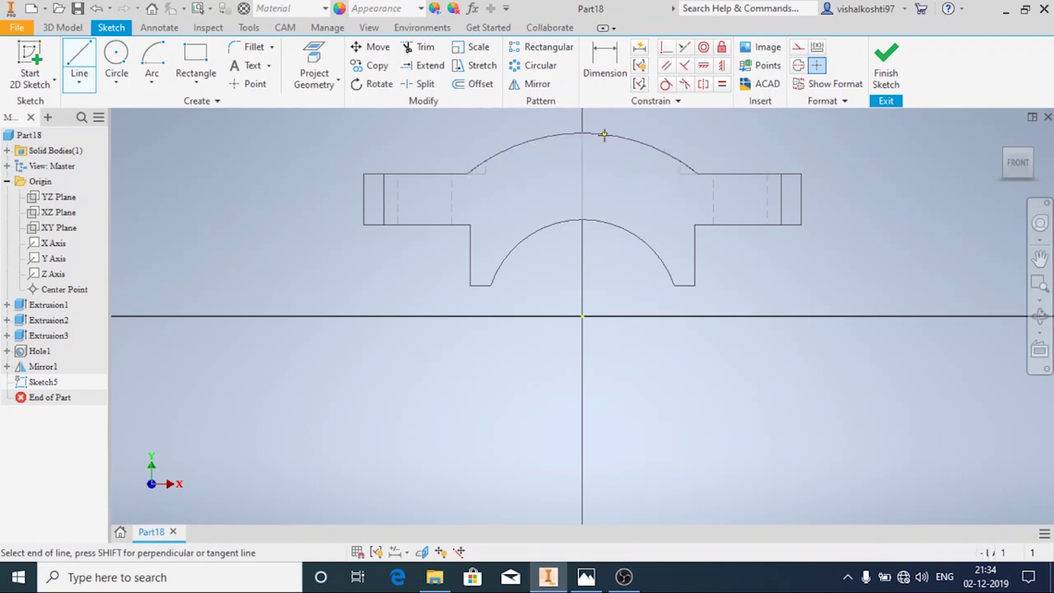
left_click(596, 221)
scroll(612, 216, "down", 5)
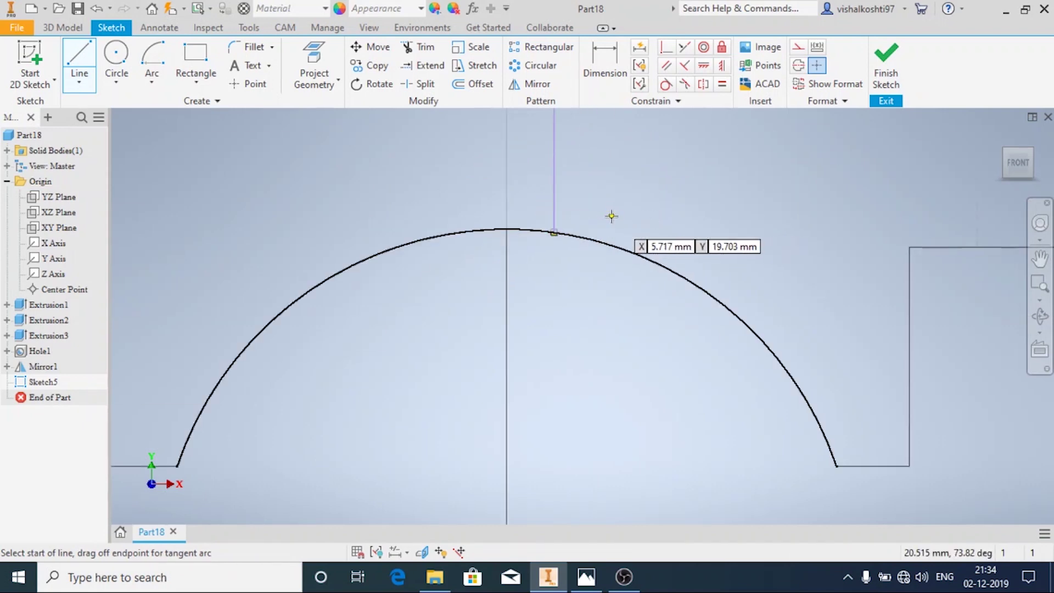
scroll(612, 216, "up", 3)
Step: Dimension the lower vertical line's horizontal distance from the origin point as 3 mm
key("d")
left_click(579, 185)
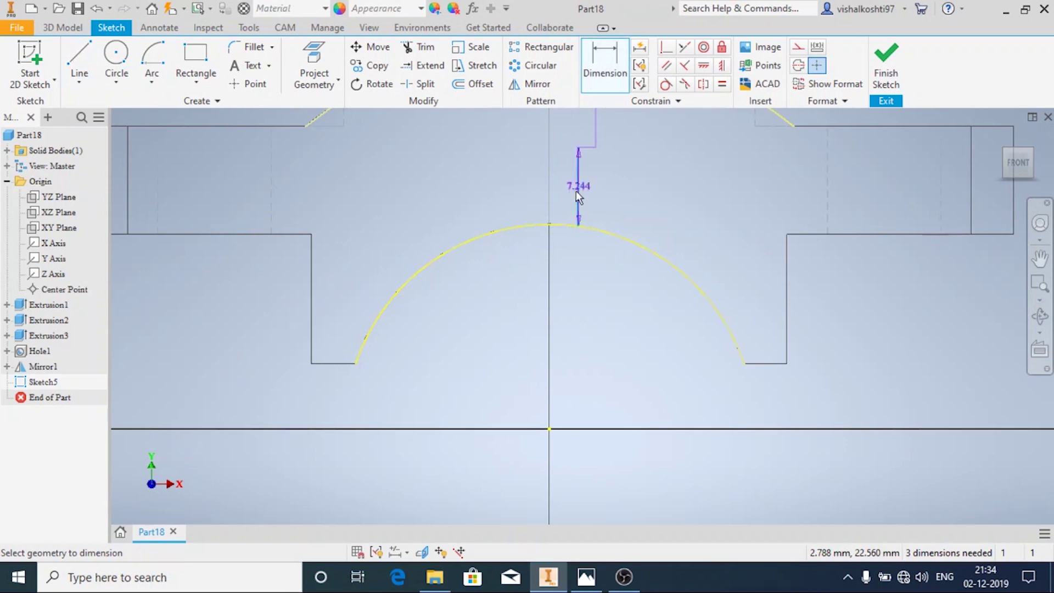
scroll(512, 326, "up", 4)
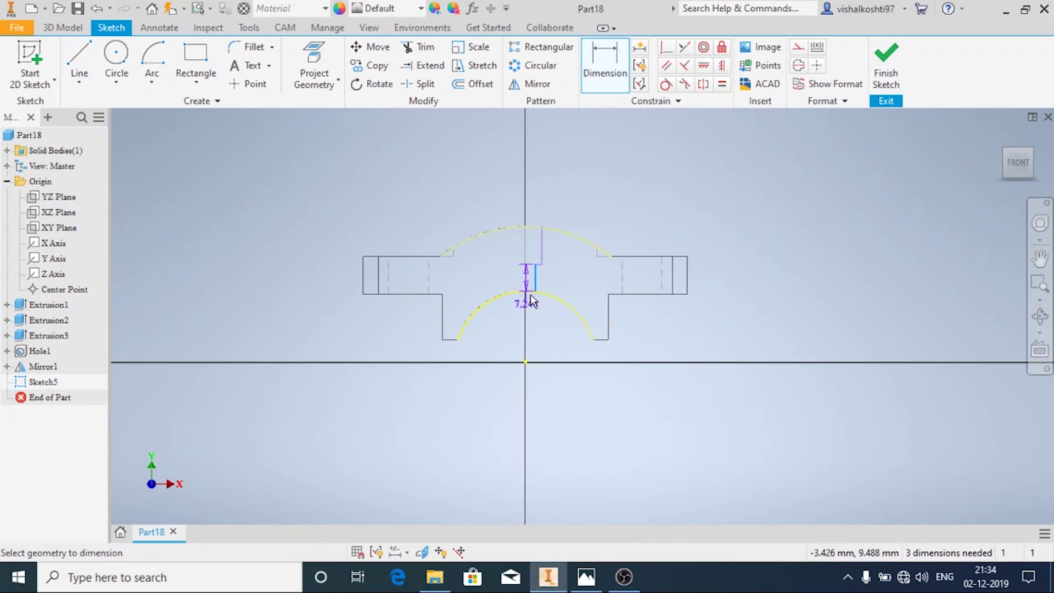
left_click(527, 370)
left_click(539, 400)
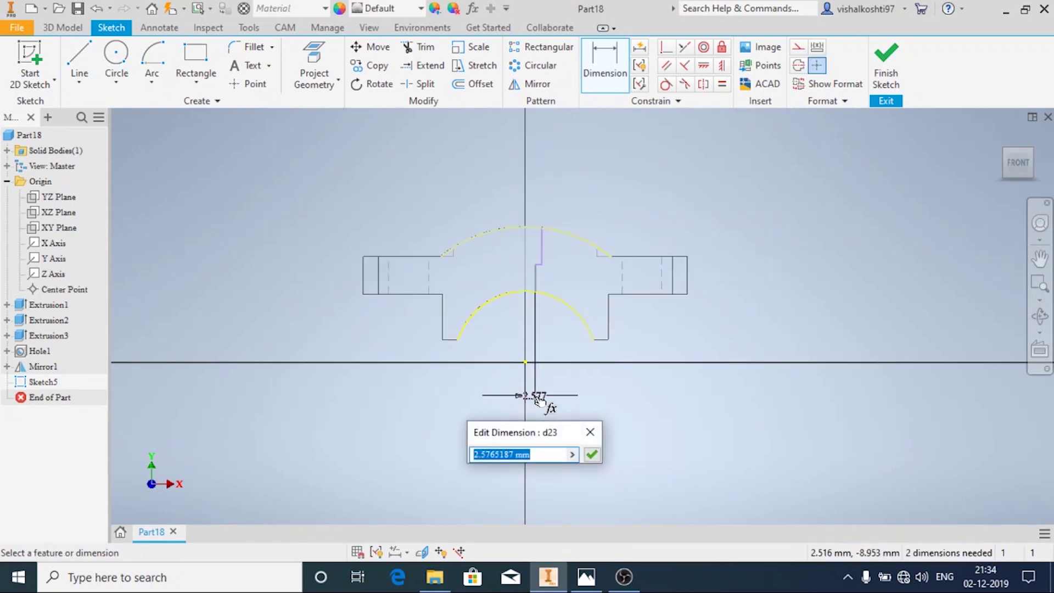
type("3")
key("Return")
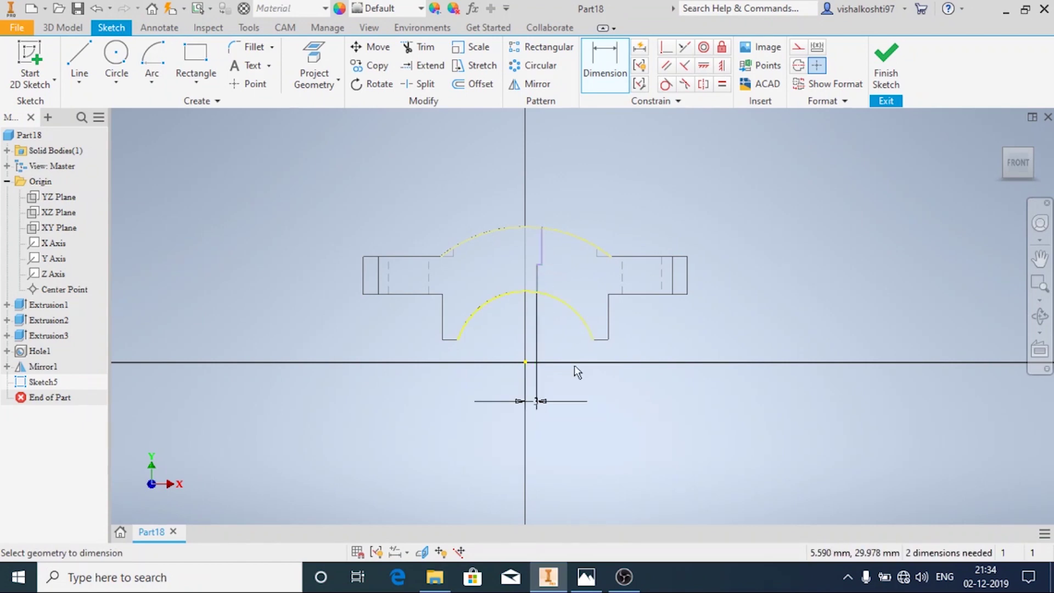
Step: Check the hole diameters in the reference drawing and set the lower vertical line's distance from the origin to 1.5 mm
left_click(586, 577)
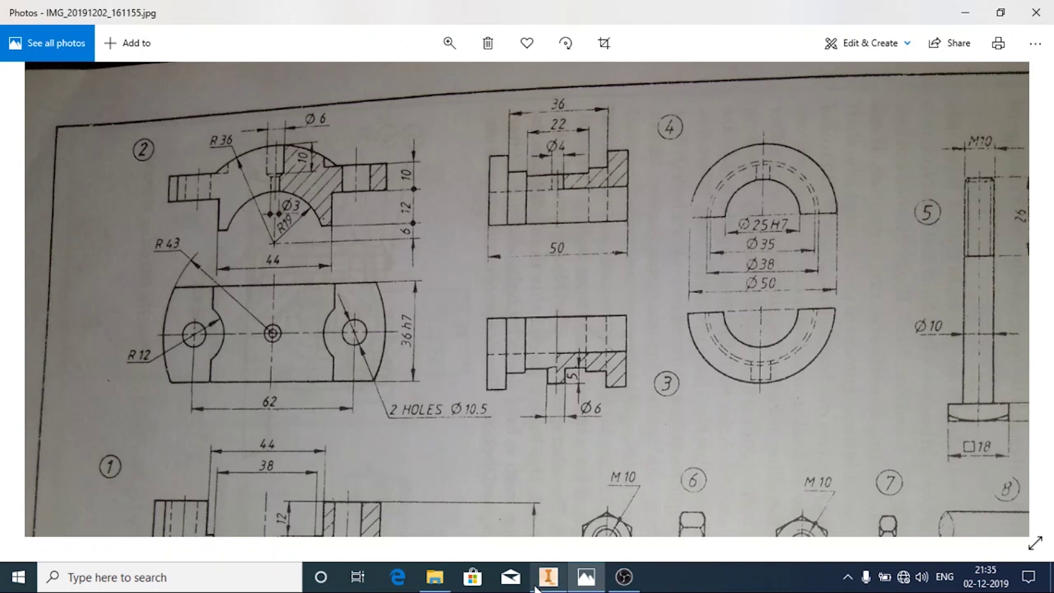
left_click(548, 576)
left_click(536, 403)
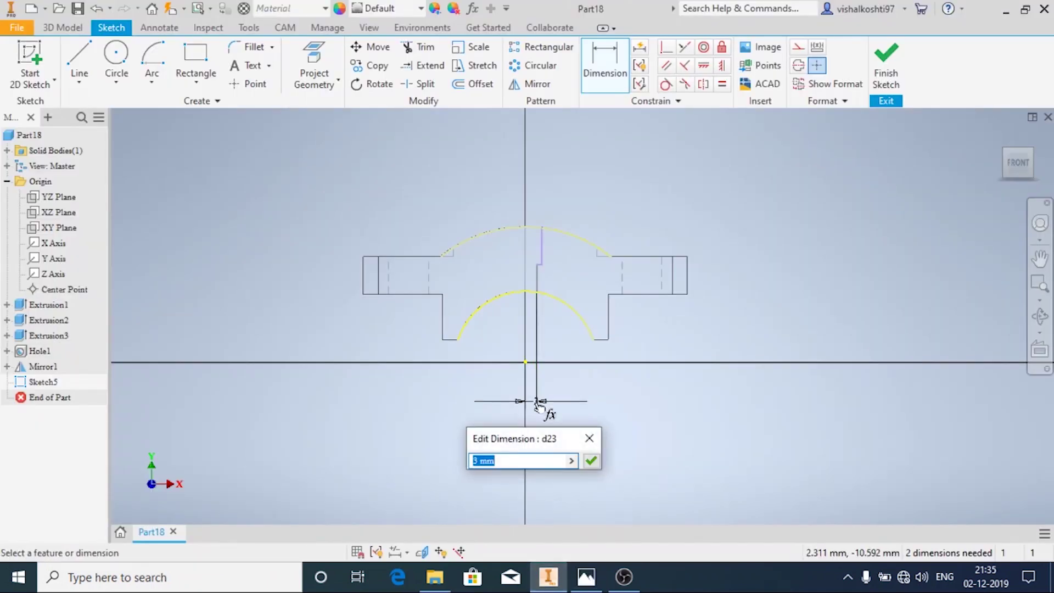
key("Return")
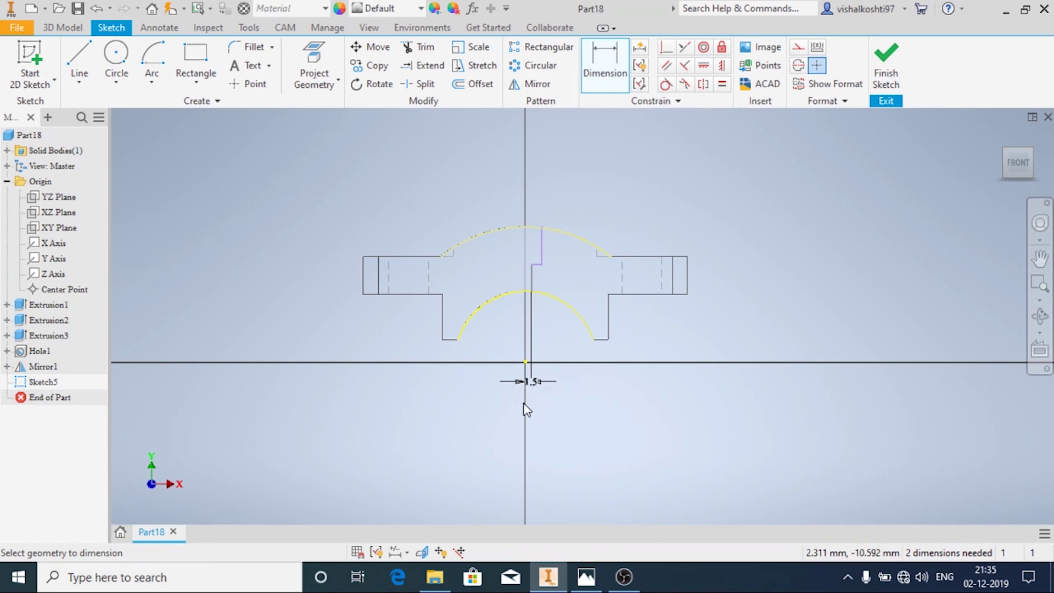
Step: Dimension the upper vertical line's horizontal distance from the origin point as 3 mm
left_click(542, 242)
left_click(525, 362)
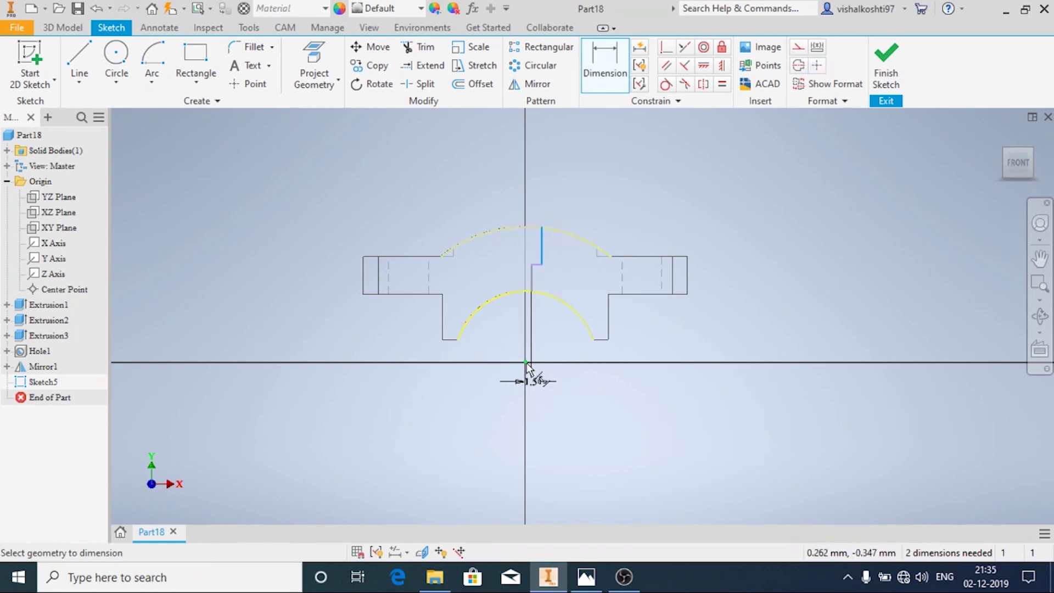
left_click(545, 431)
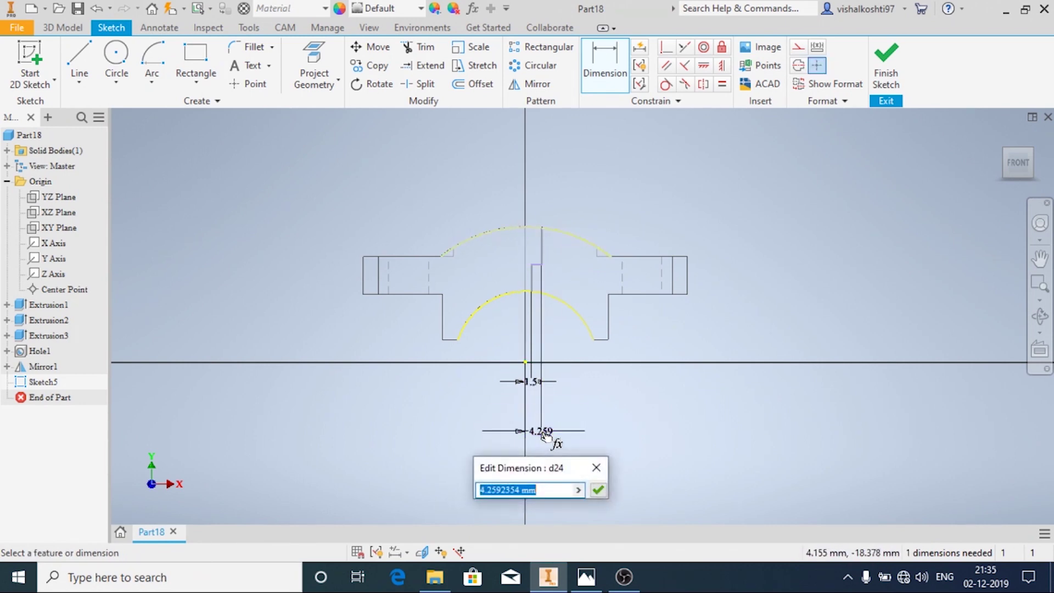
type("1")
key("Return")
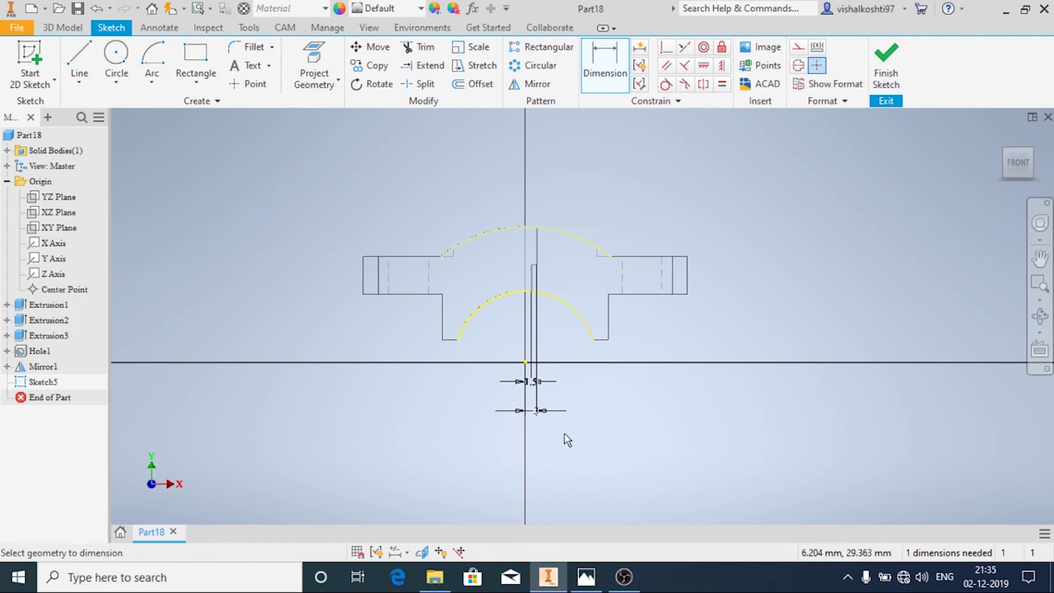
Step: Check the larger bore's depth in the reference drawing and dimension the upper vertical line's length as 10 mm
left_click(586, 576)
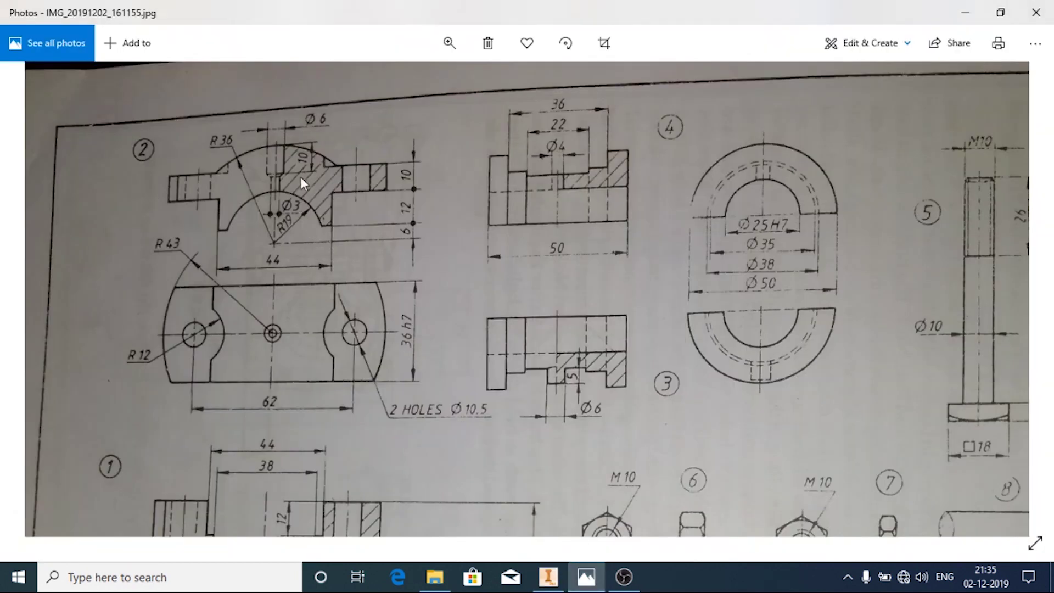
left_click(548, 576)
scroll(552, 268, "down", 3)
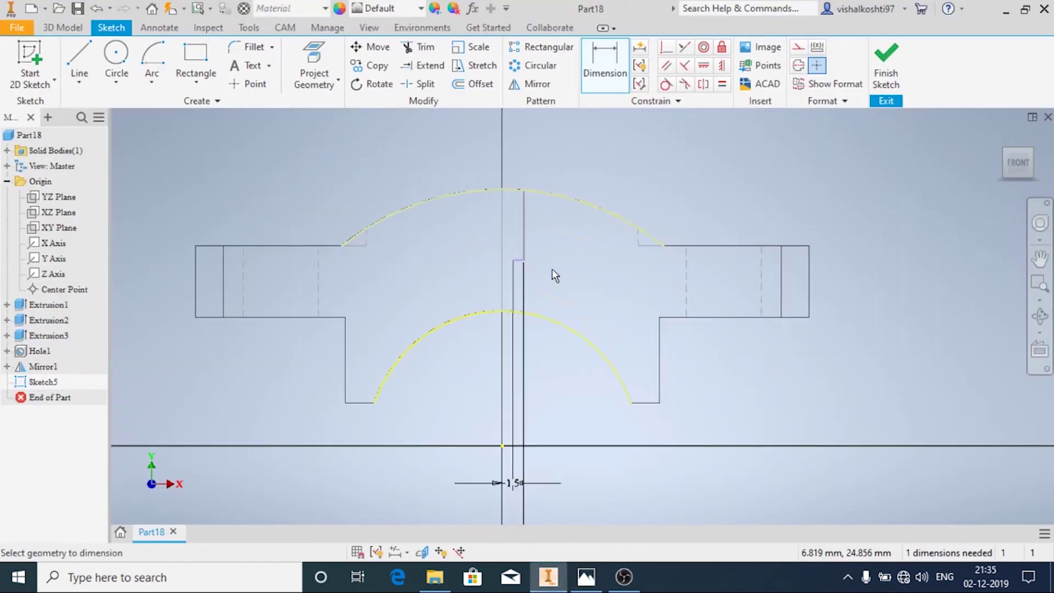
scroll(538, 269, "down", 3)
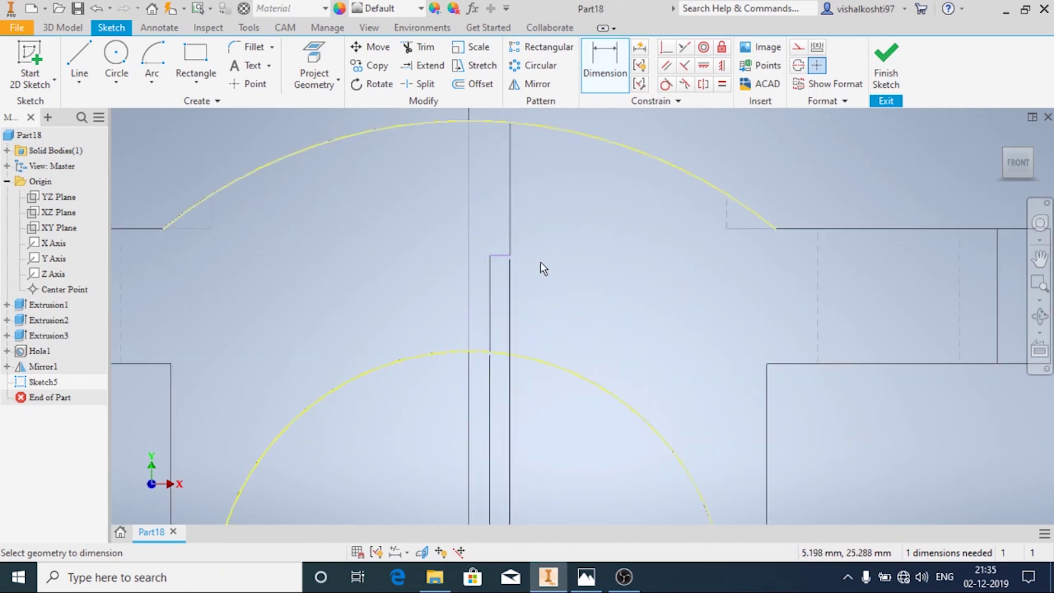
left_click(510, 206)
left_click(559, 208)
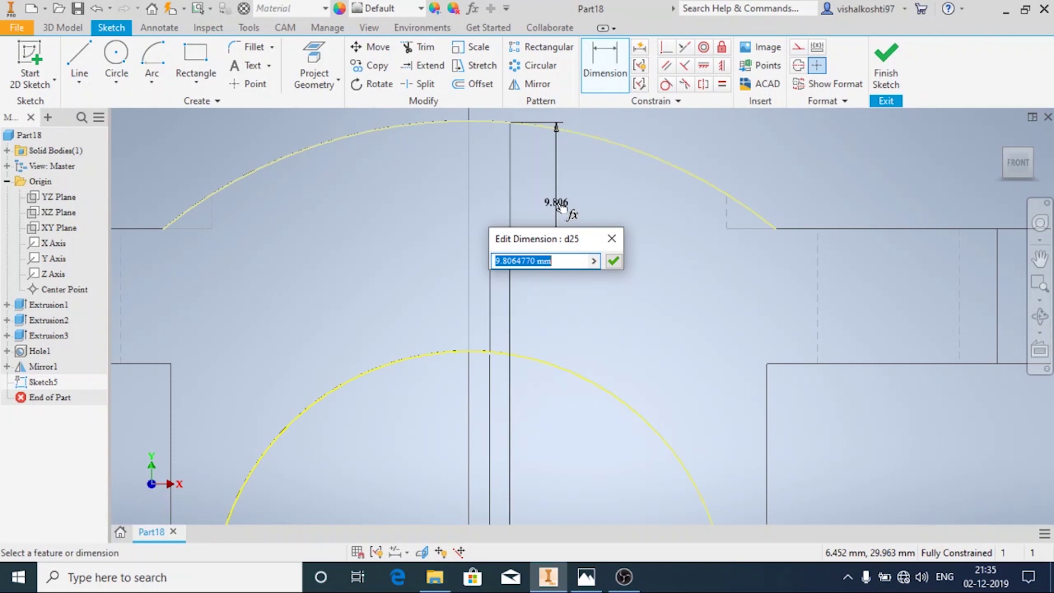
type("10")
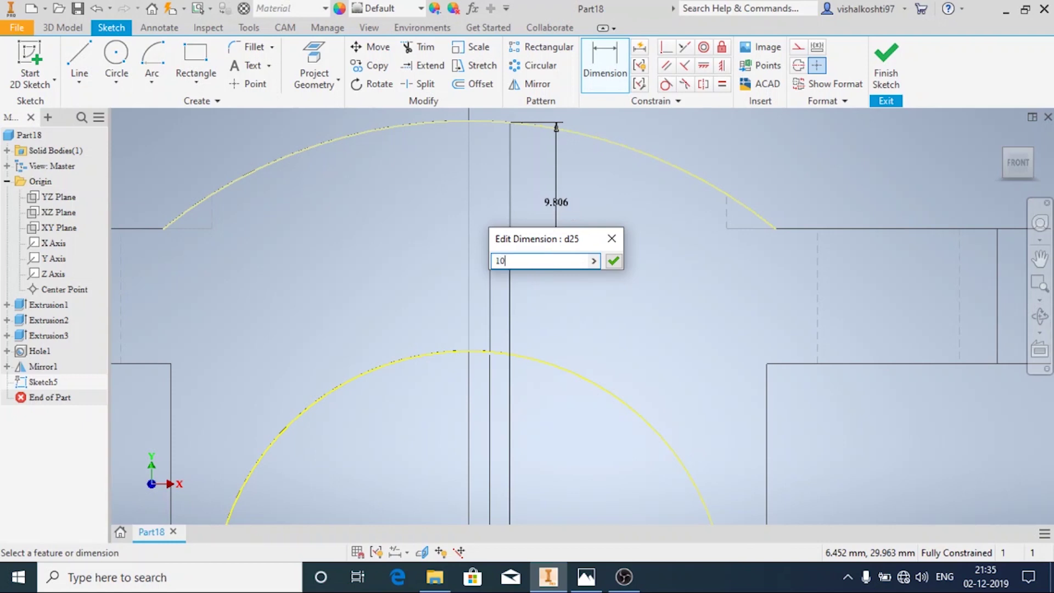
key("Return")
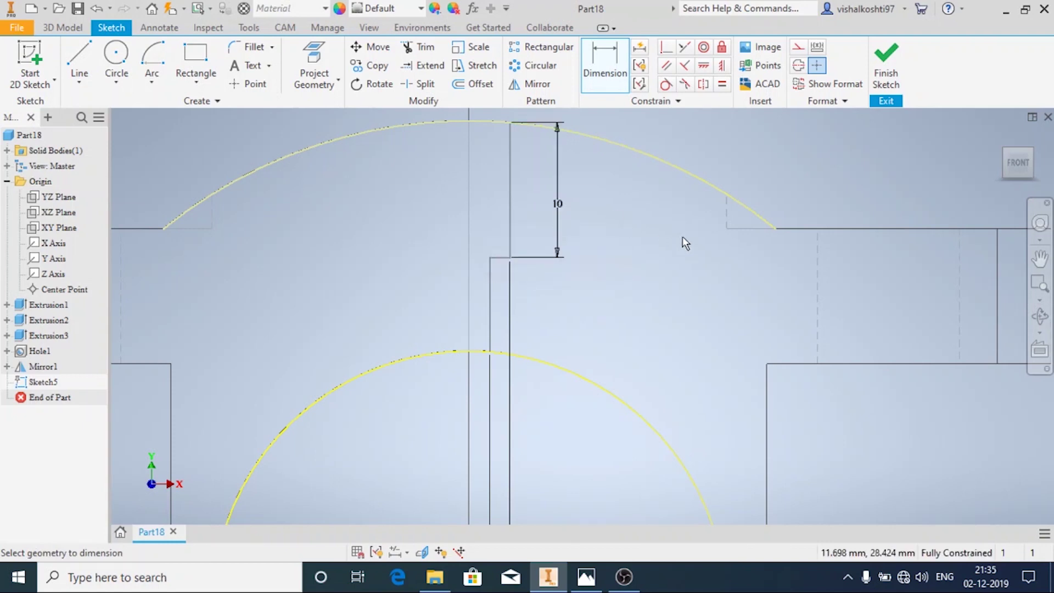
key("Escape")
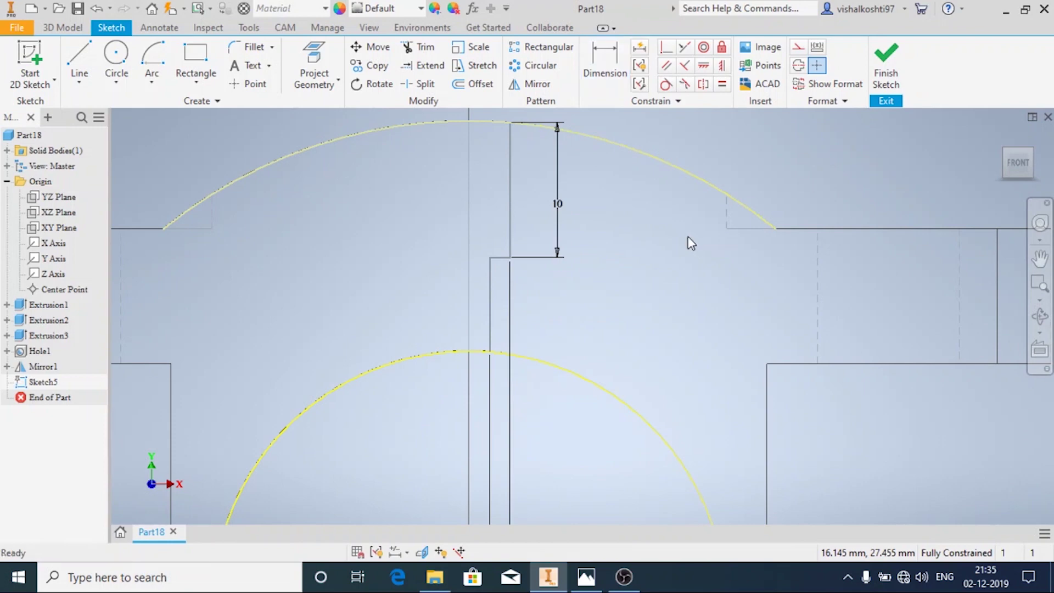
Step: Replace the short horizontal step line with a slanted line down to the lower vertical line and trim the excess above their junction
left_click(499, 259)
key("Delete")
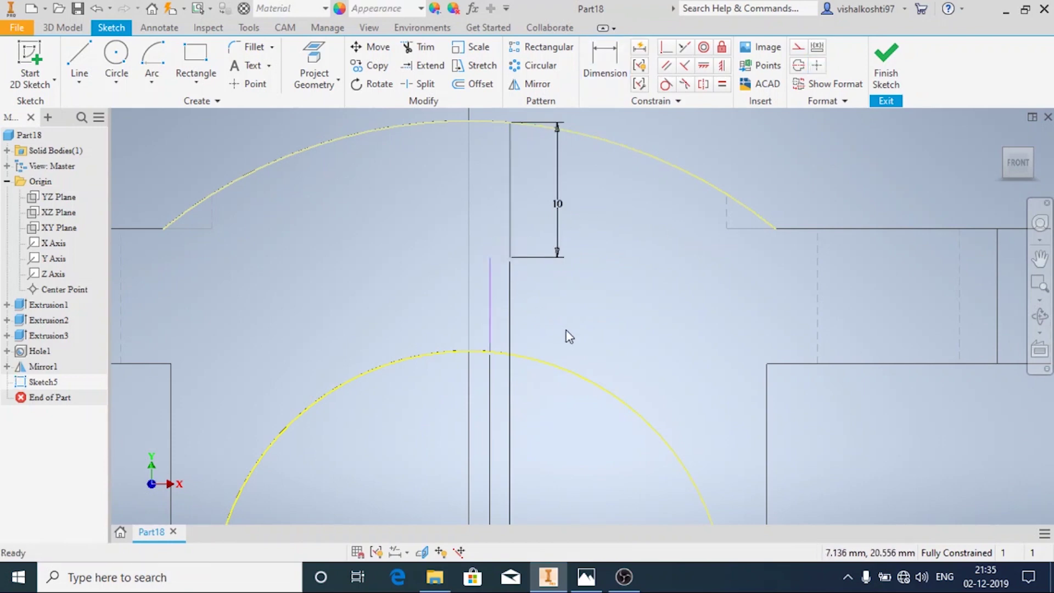
left_click(80, 65)
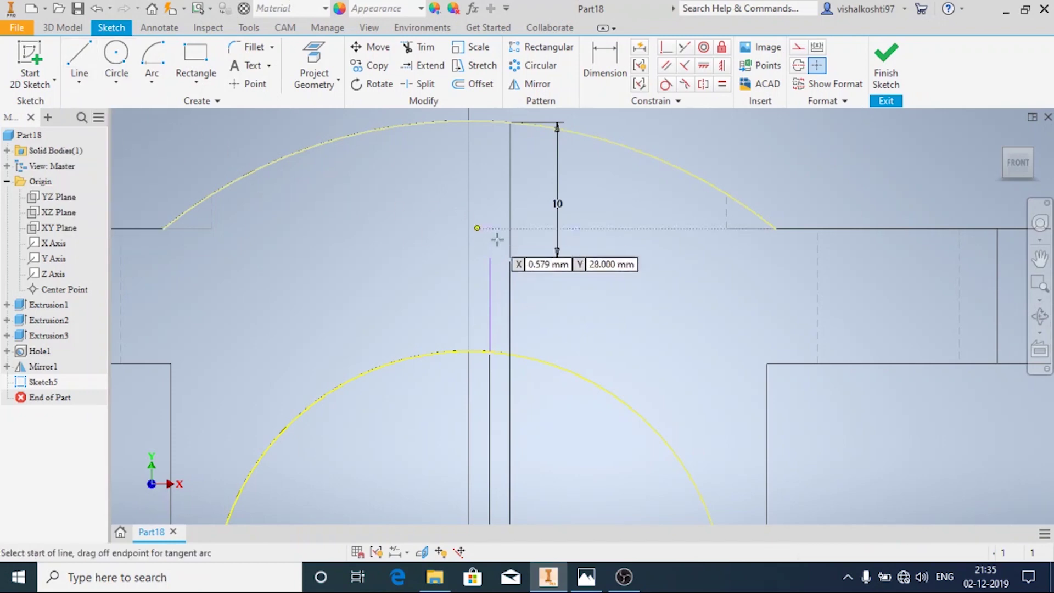
left_click(510, 257)
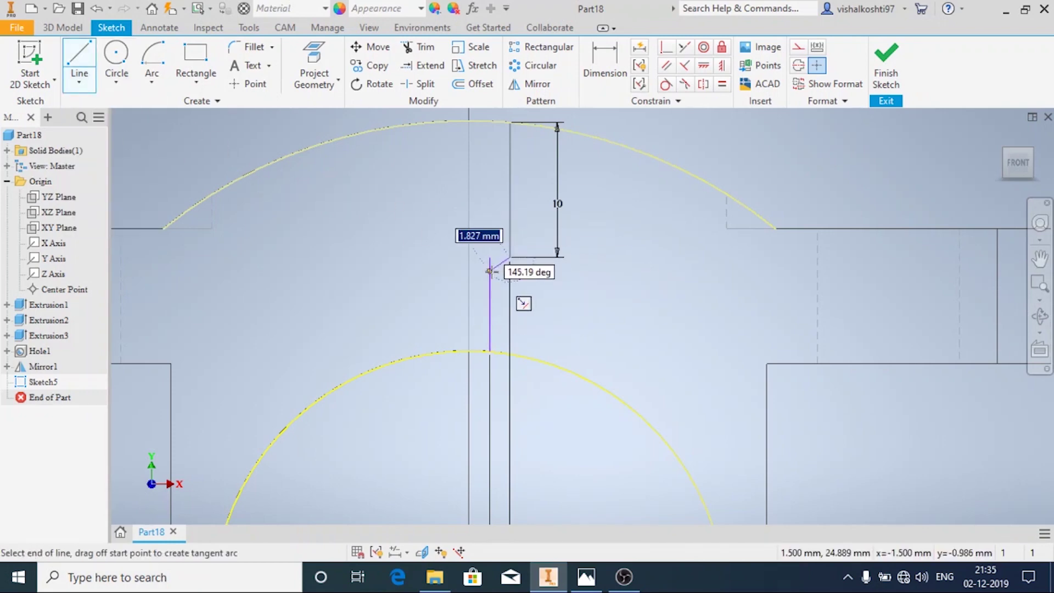
left_click(490, 275)
key("Escape")
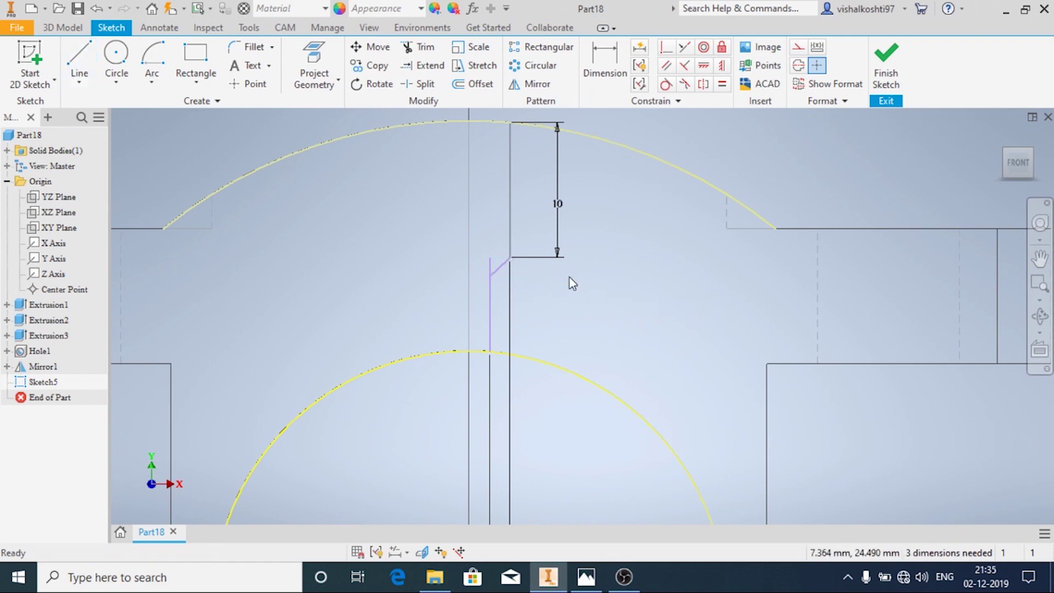
left_click(405, 48)
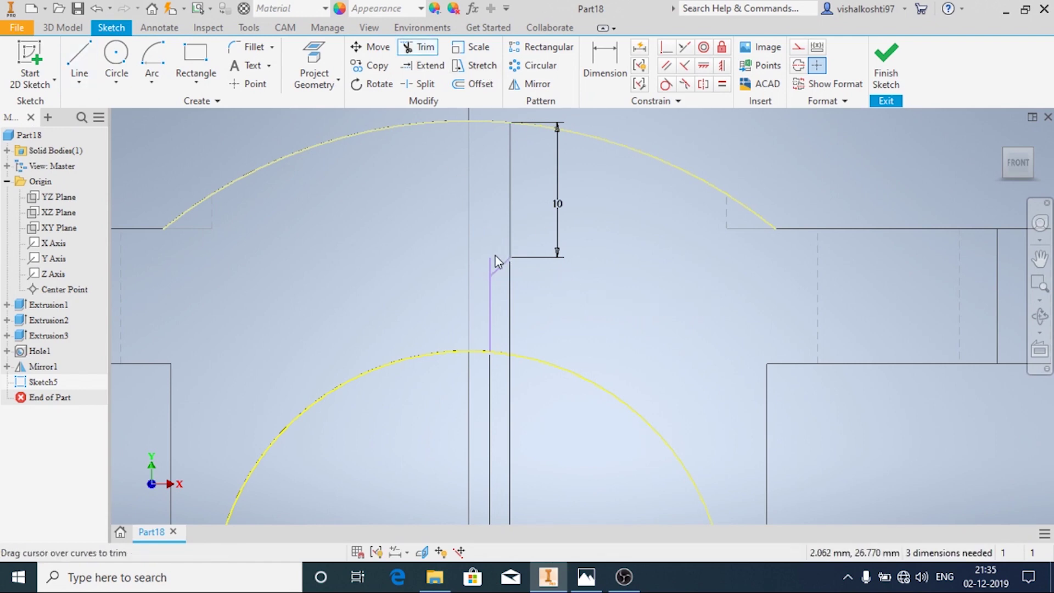
left_click_drag(482, 275, 477, 259)
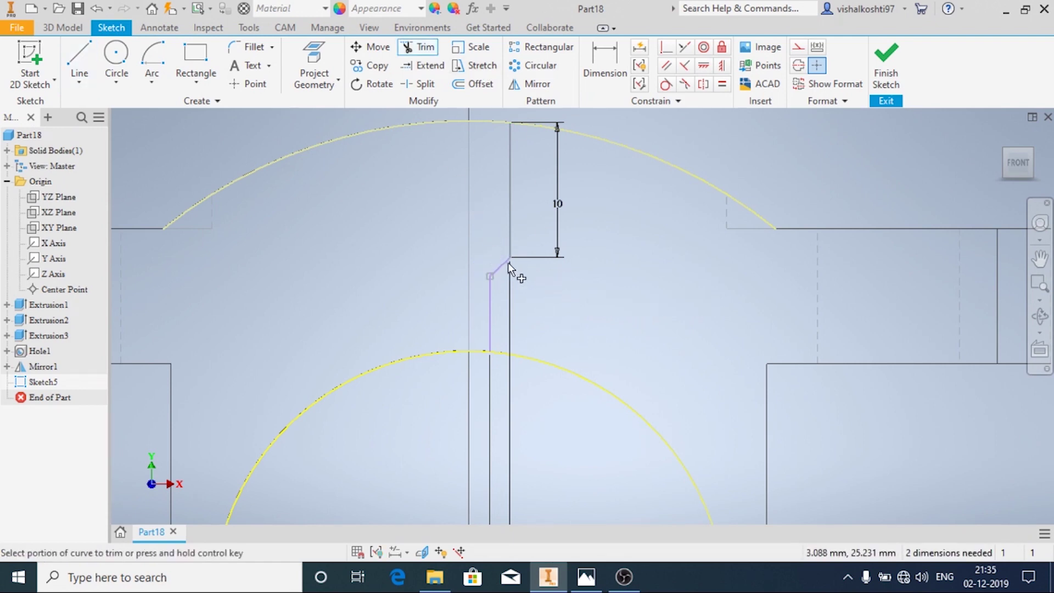
scroll(497, 340, "down", 5)
scroll(501, 358, "up", 3)
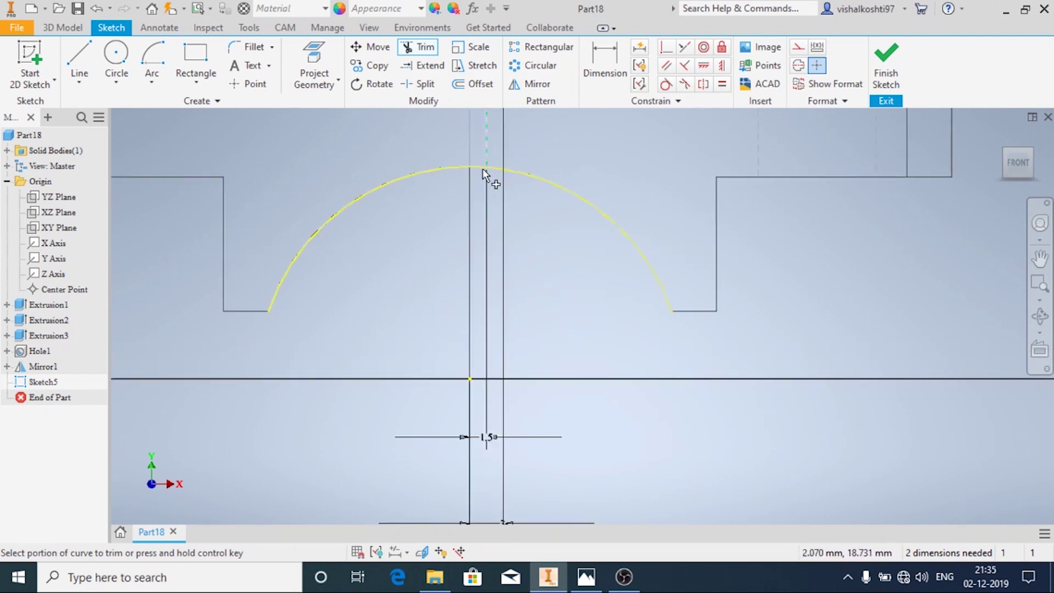
left_click(79, 81)
left_click(110, 104)
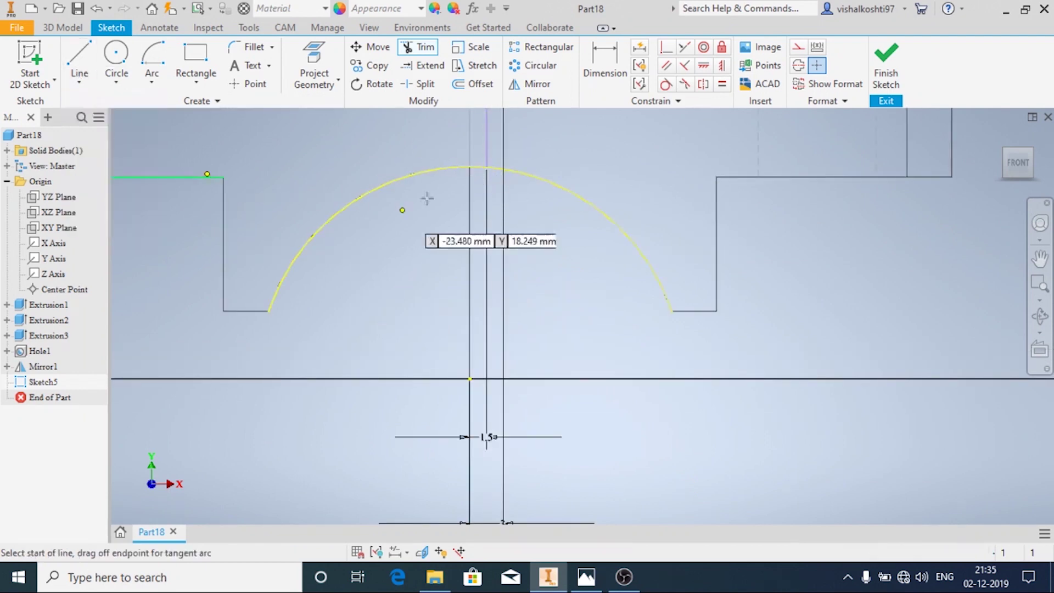
left_click(487, 167)
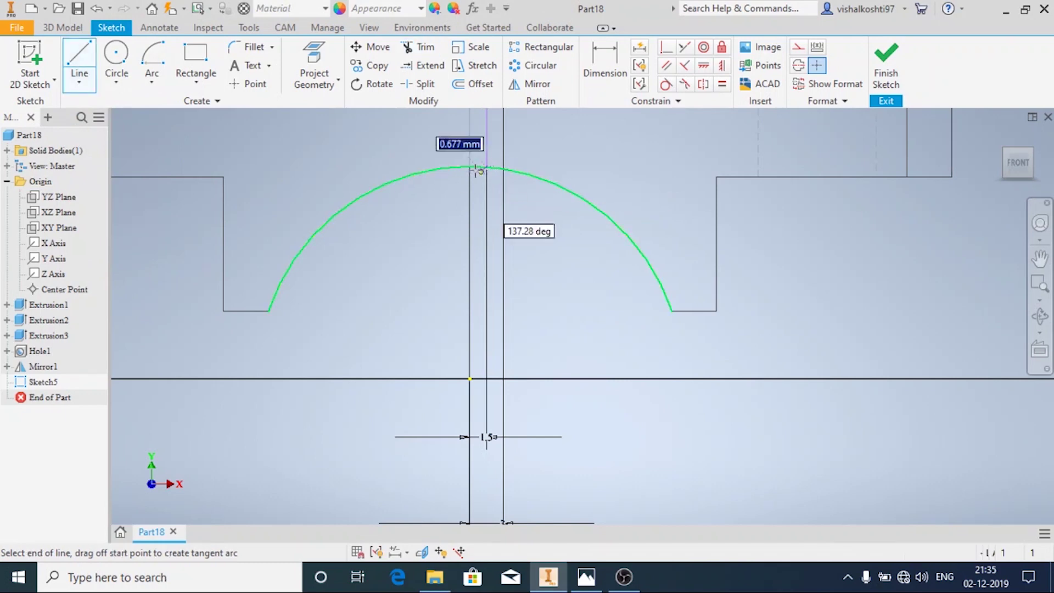
scroll(472, 167, "up", 3)
scroll(473, 167, "up", 3)
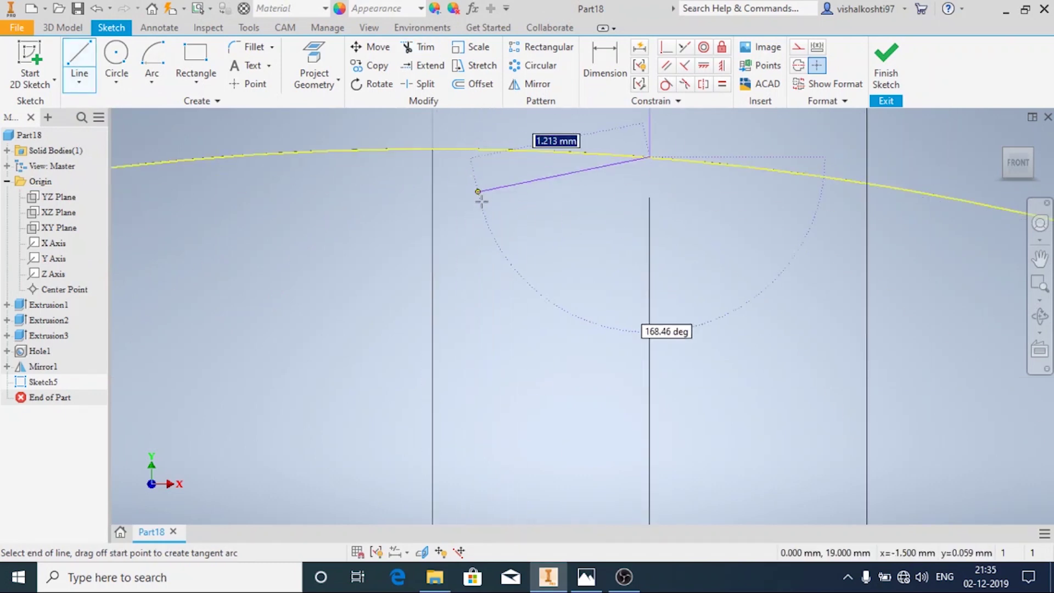
key("Escape")
left_click(80, 84)
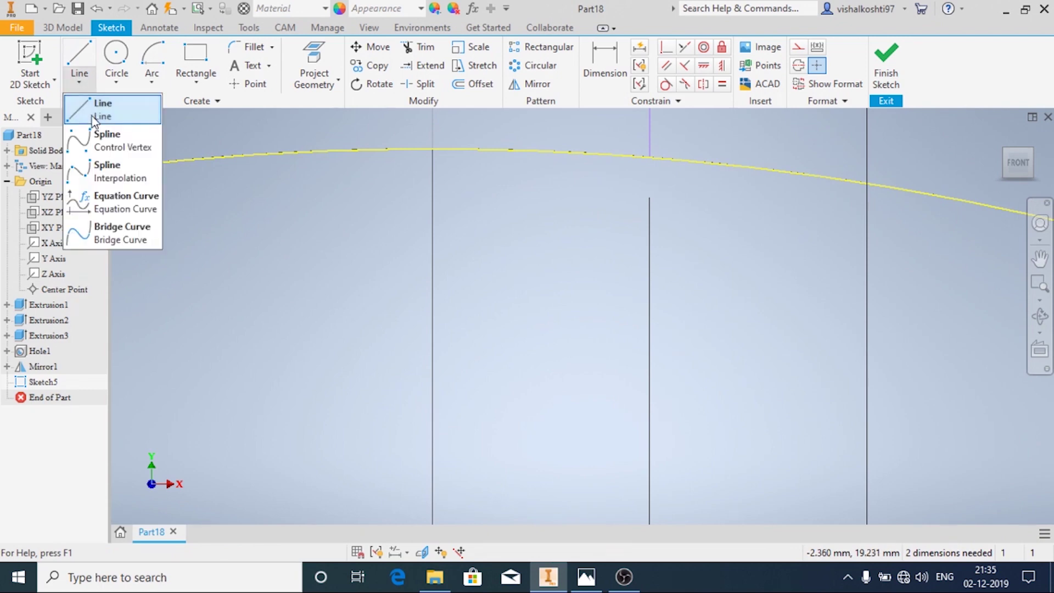
left_click(110, 107)
left_click(432, 147)
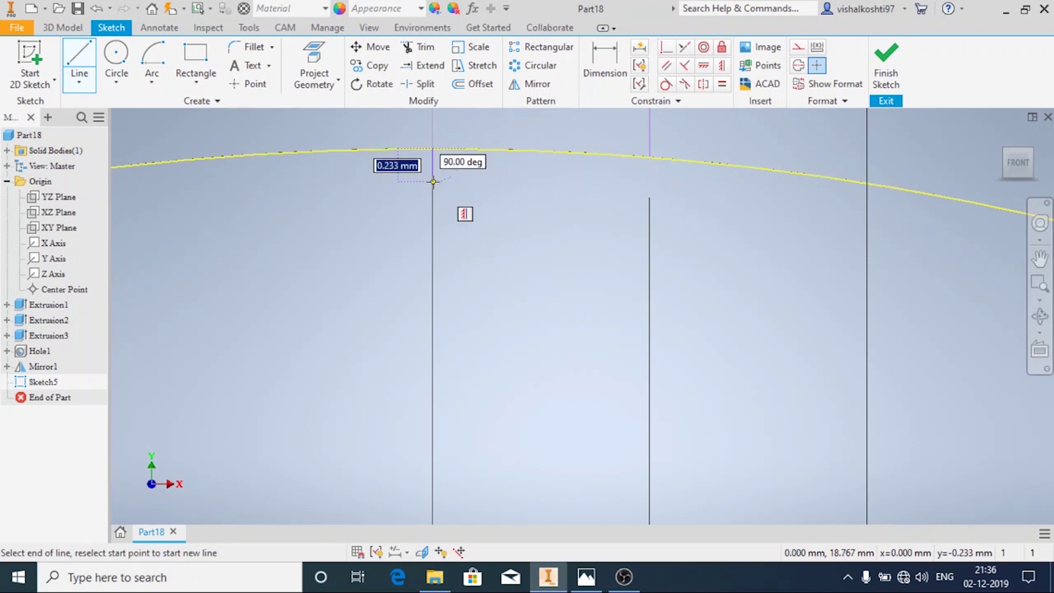
key("Escape")
Step: Close the profile with lines dropping about 0.2 mm below the inner arc, up the center axis past the outer arc, and over to the upper line
left_click(80, 83)
left_click(95, 103)
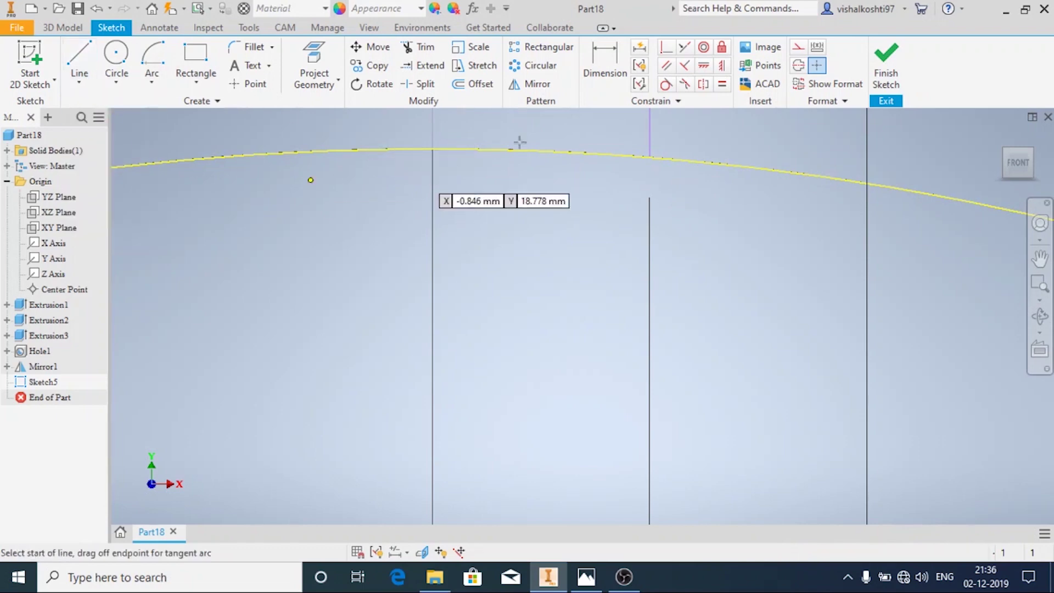
left_click(649, 157)
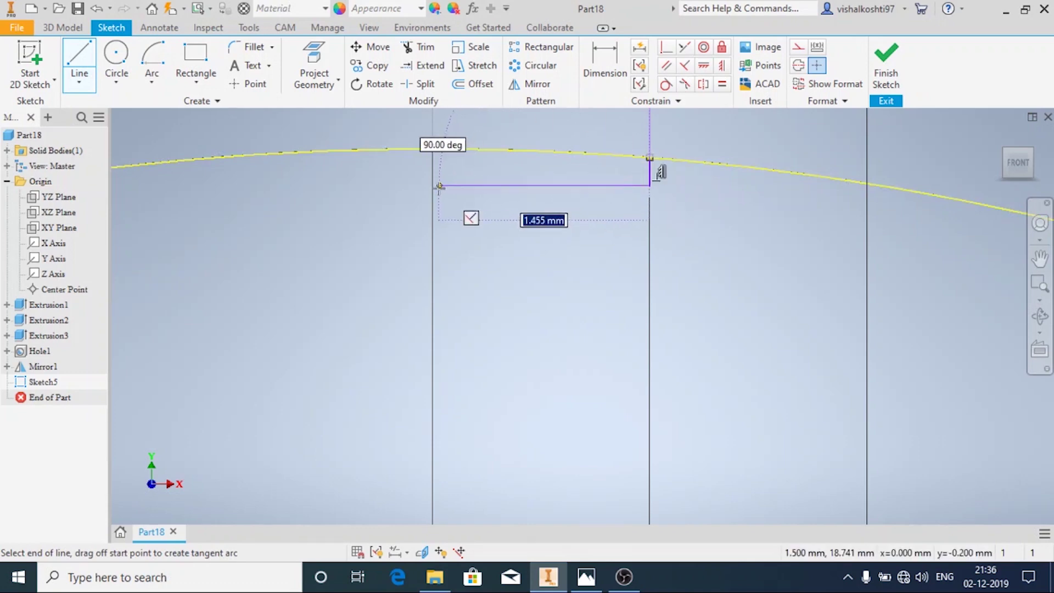
scroll(466, 264, "up", 5)
scroll(465, 267, "up", 5)
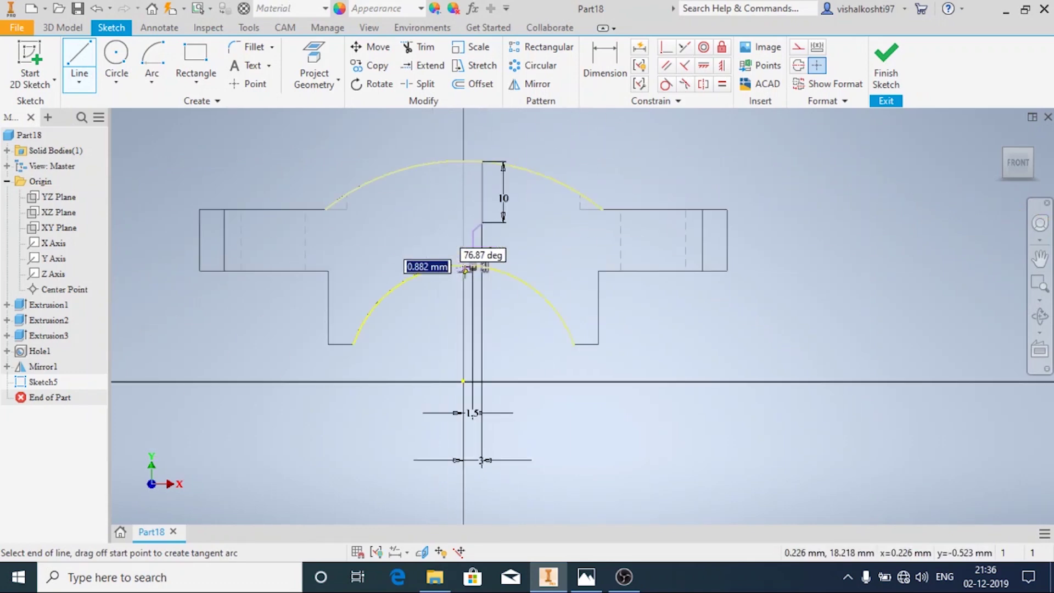
scroll(481, 159, "down", 4)
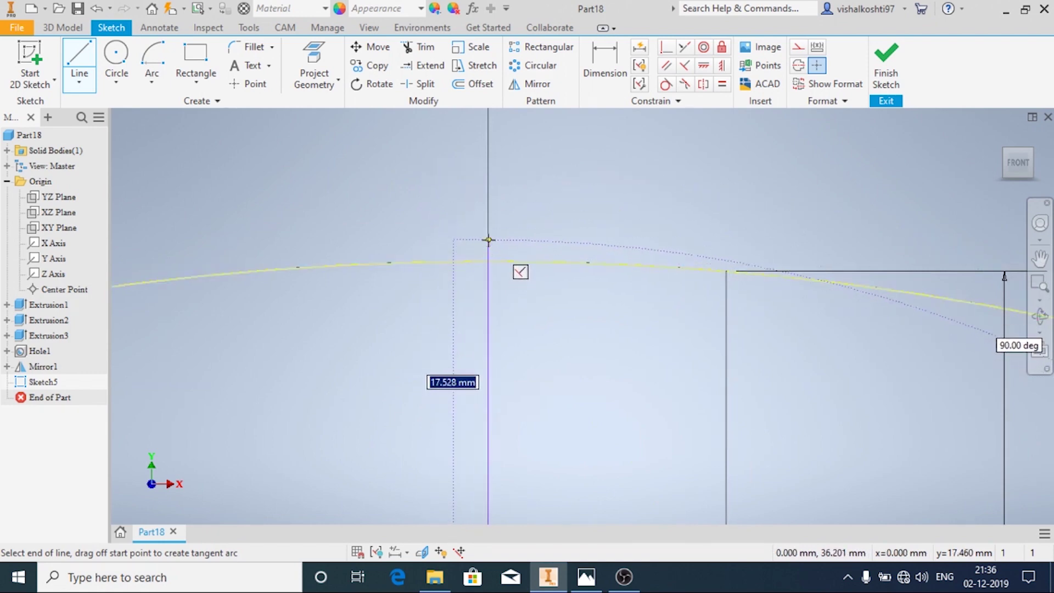
left_click(488, 240)
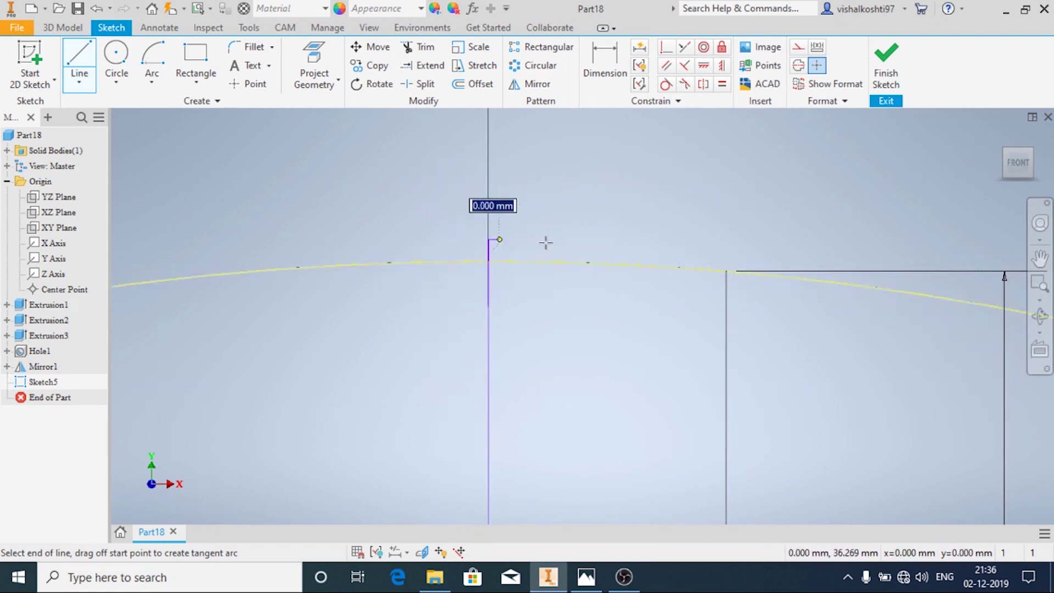
left_click(726, 239)
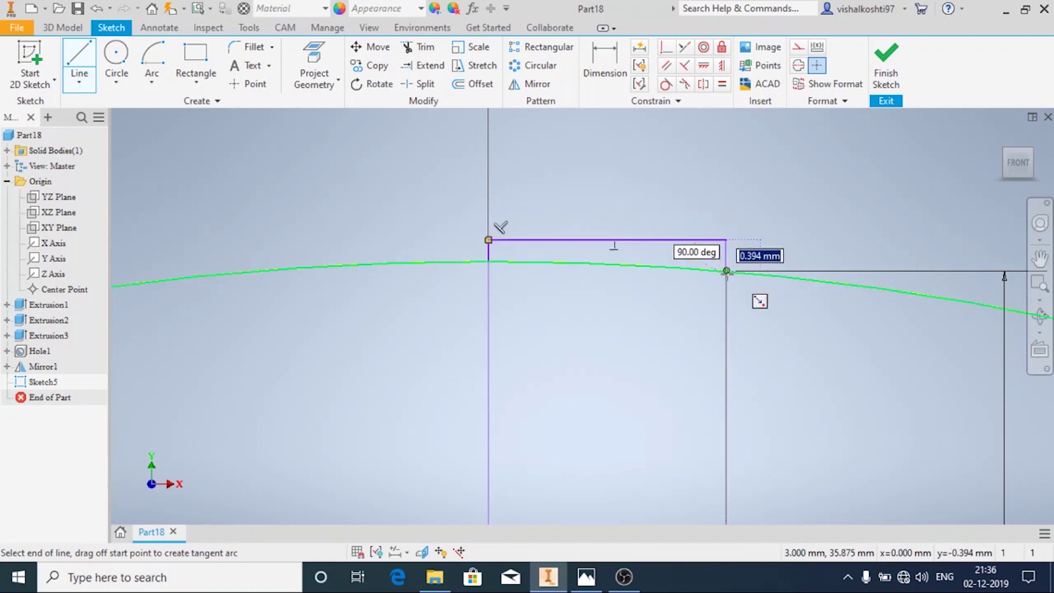
double_click(727, 269)
key("Escape")
scroll(592, 220, "down", 5)
scroll(592, 219, "down", 4)
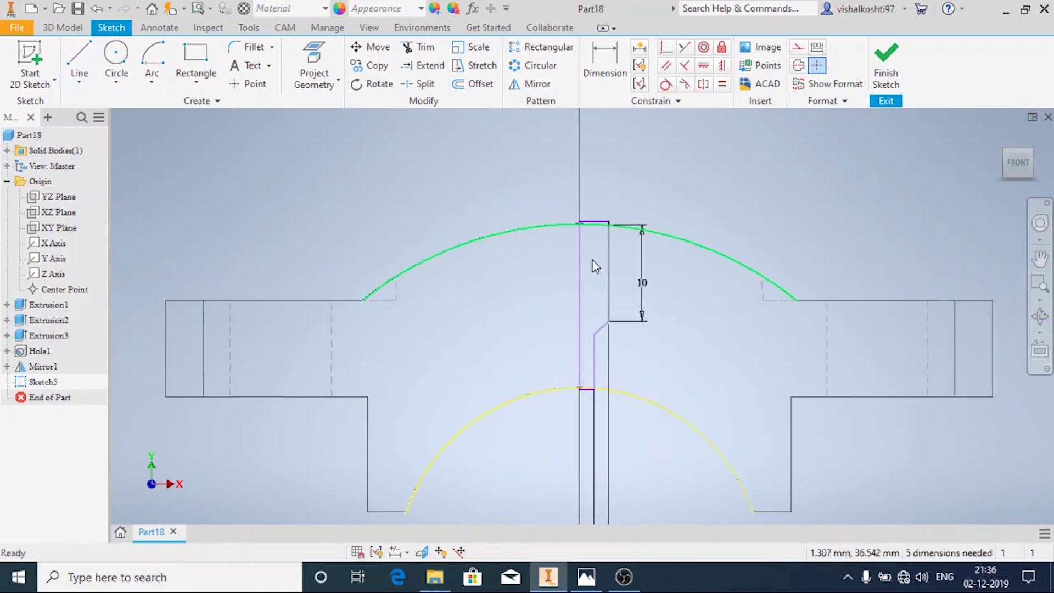
scroll(604, 347, "up", 1)
scroll(553, 337, "down", 1)
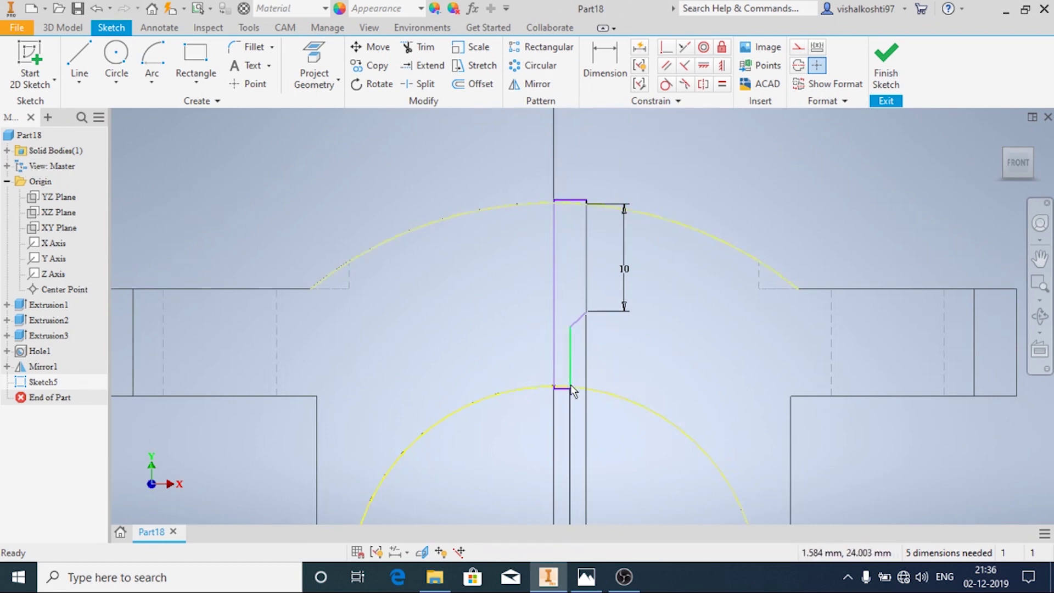
scroll(568, 396, "up", 4)
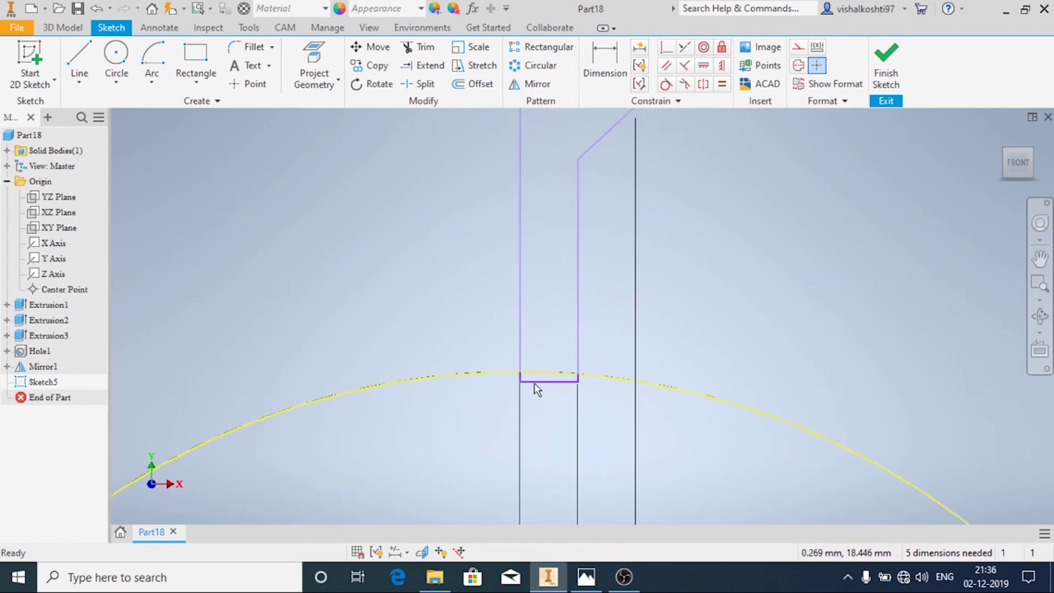
scroll(539, 404, "down", 3)
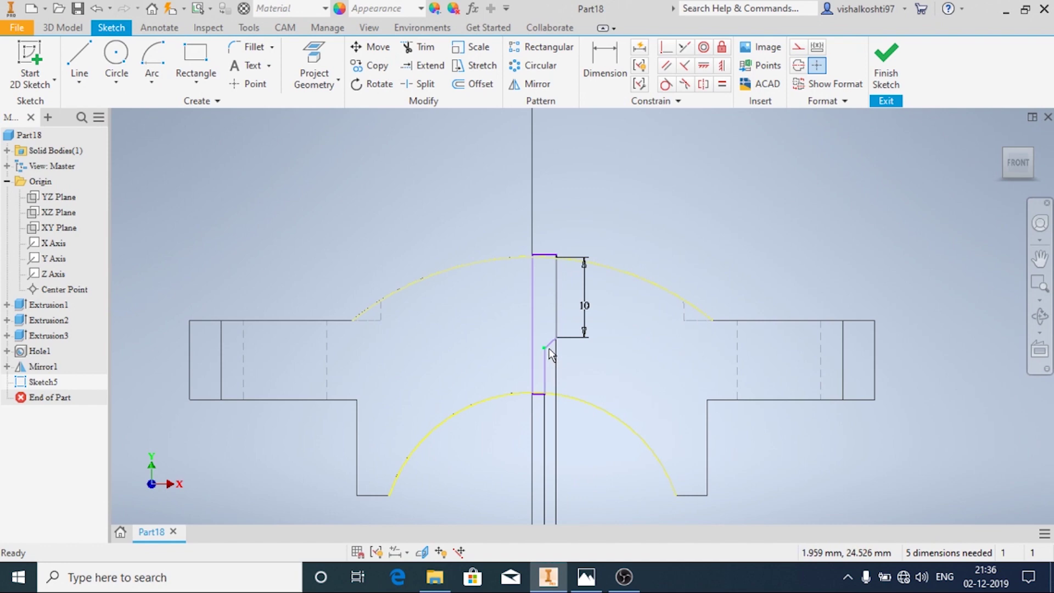
left_click(604, 61)
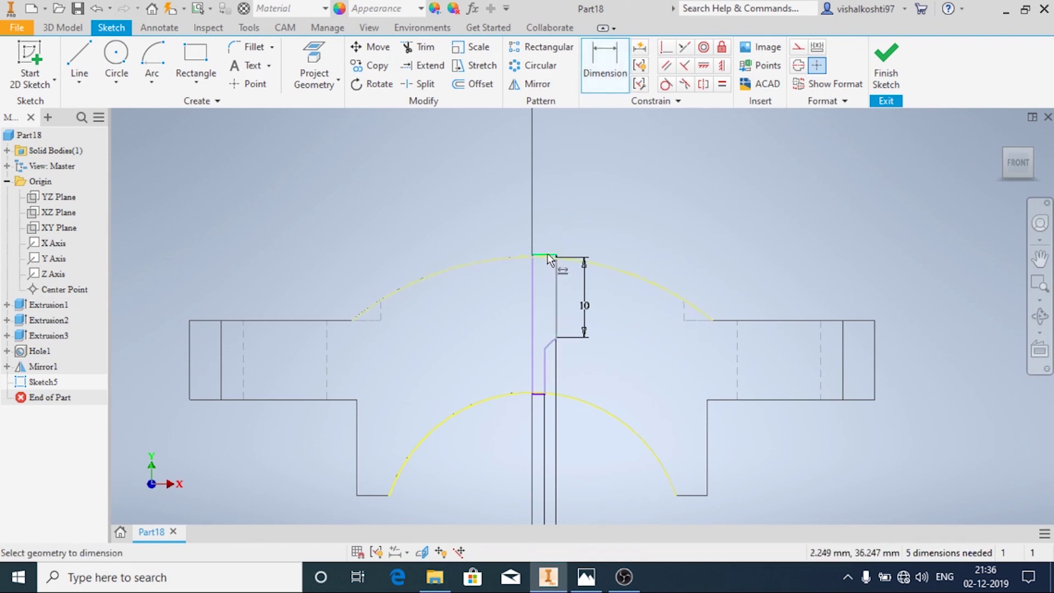
scroll(539, 291, "up", 2)
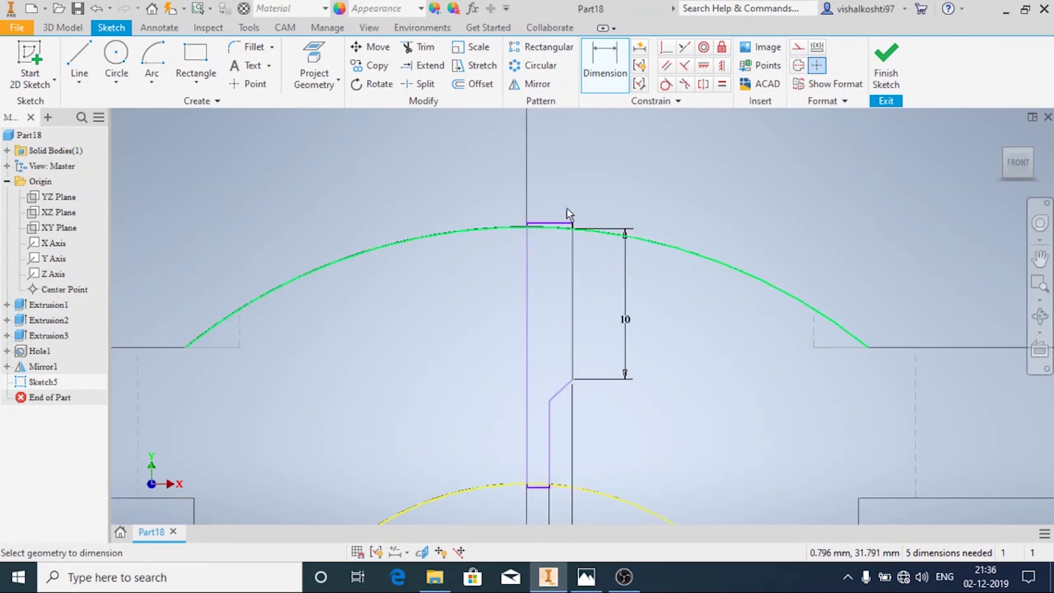
scroll(543, 327, "down", 3)
scroll(549, 302, "up", 3)
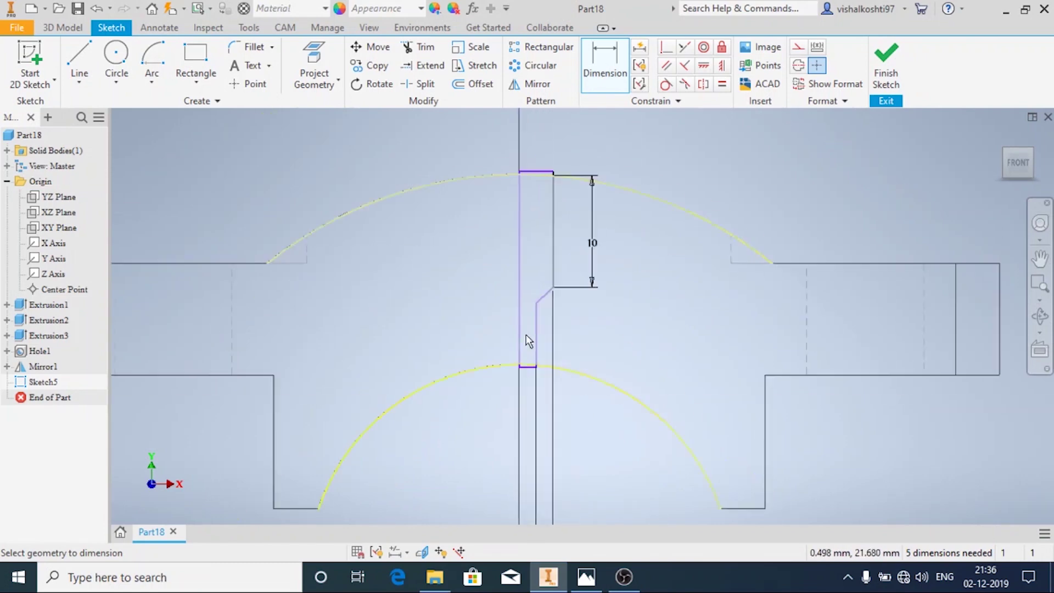
scroll(528, 342, "down", 3)
scroll(536, 329, "up", 3)
scroll(537, 316, "down", 3)
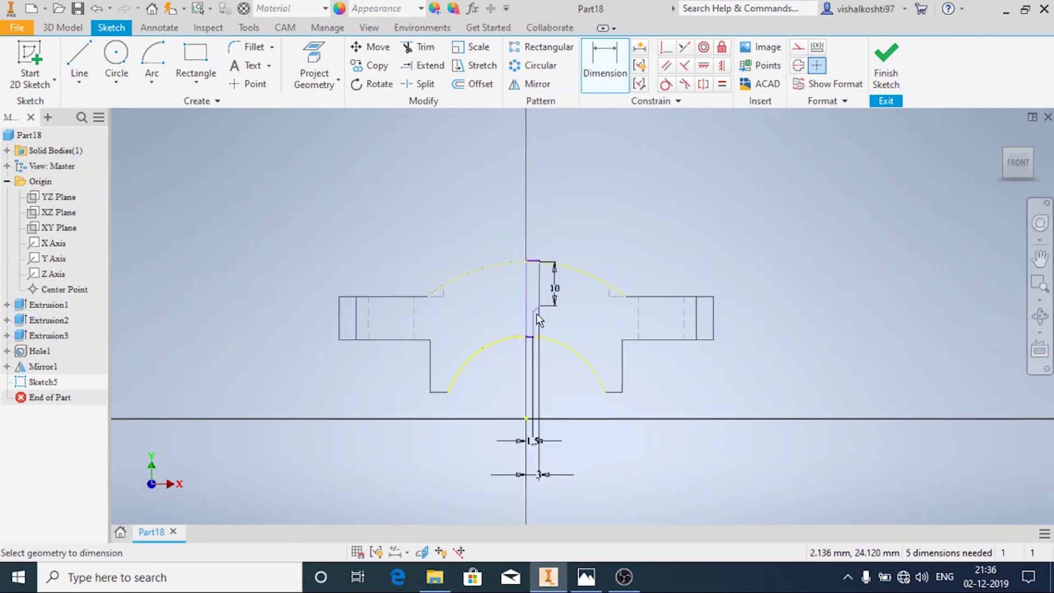
Step: Finish the sketch and start a Revolve with all three closed regions of the stepped hole's half profile selected
left_click(884, 68)
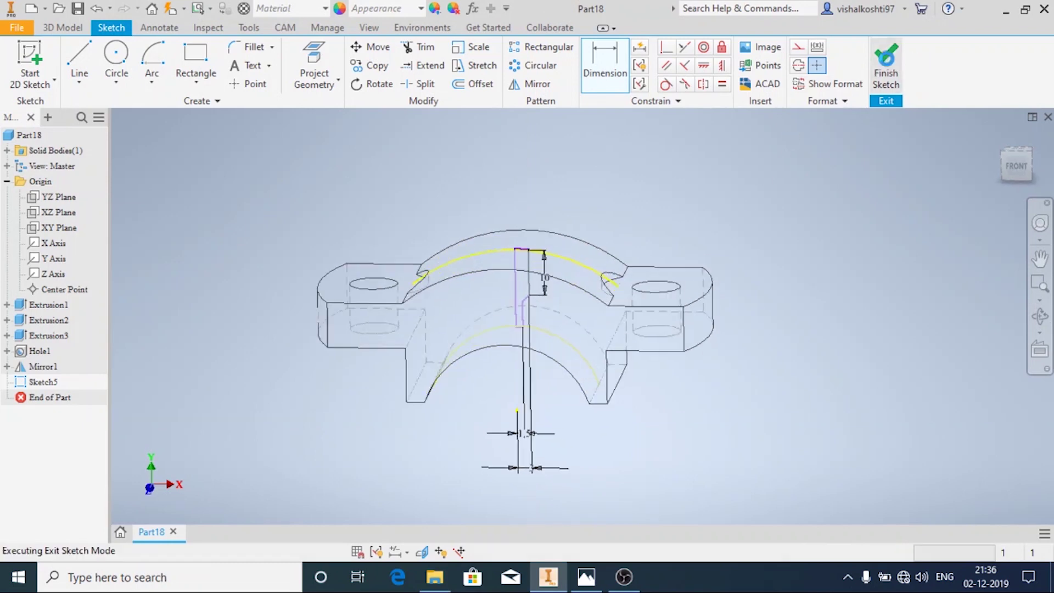
left_click(86, 67)
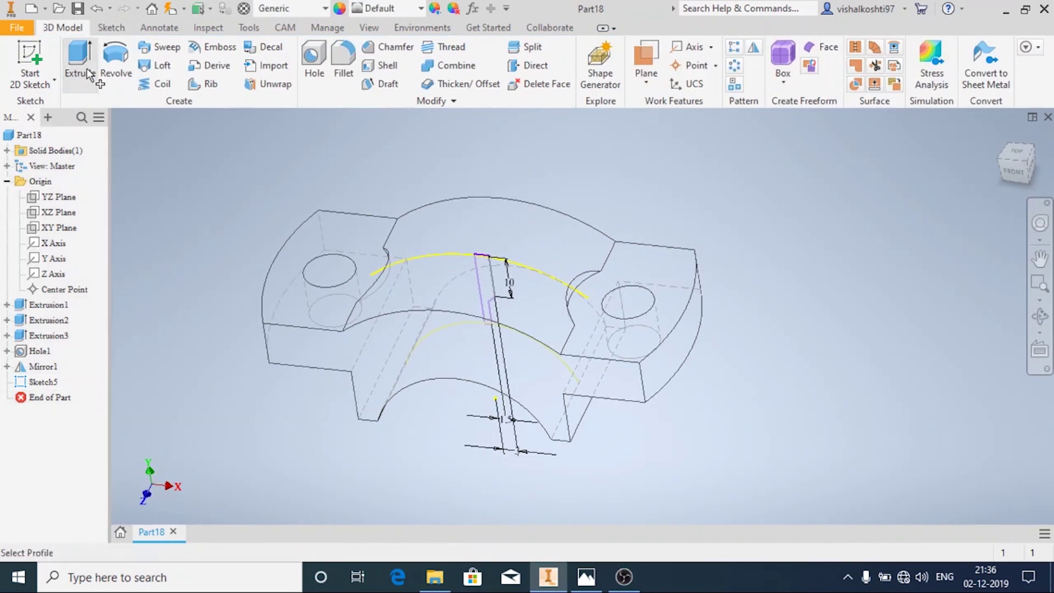
left_click(116, 62)
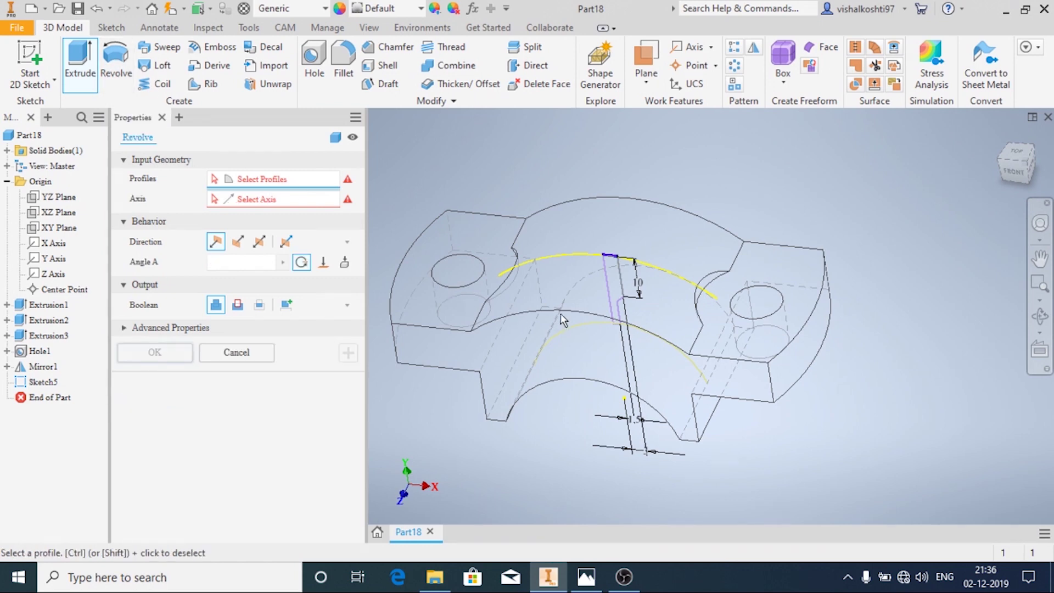
scroll(618, 266, "down", 5)
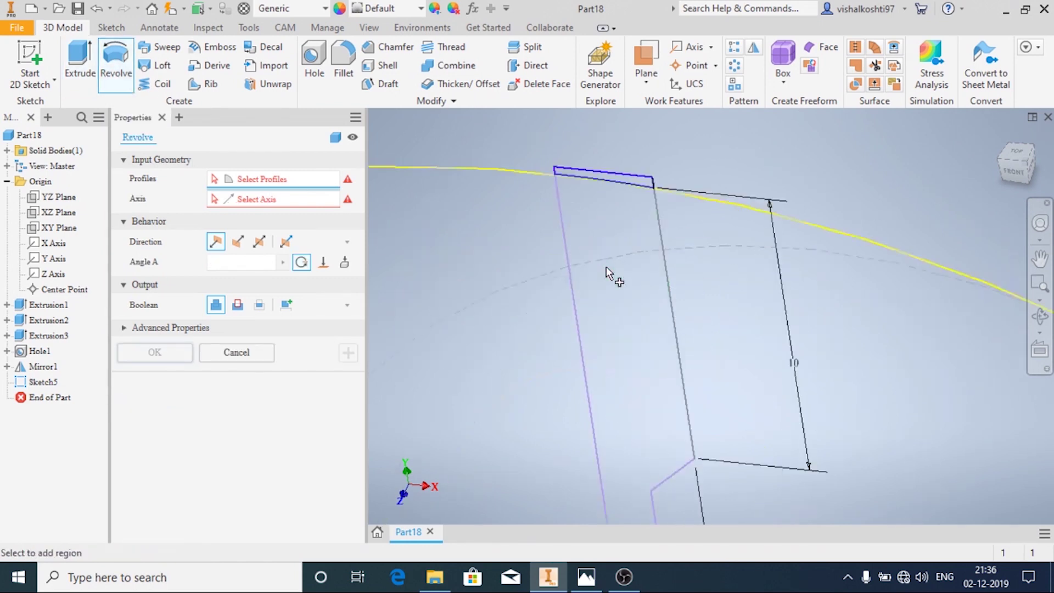
left_click(606, 266)
left_click(630, 178)
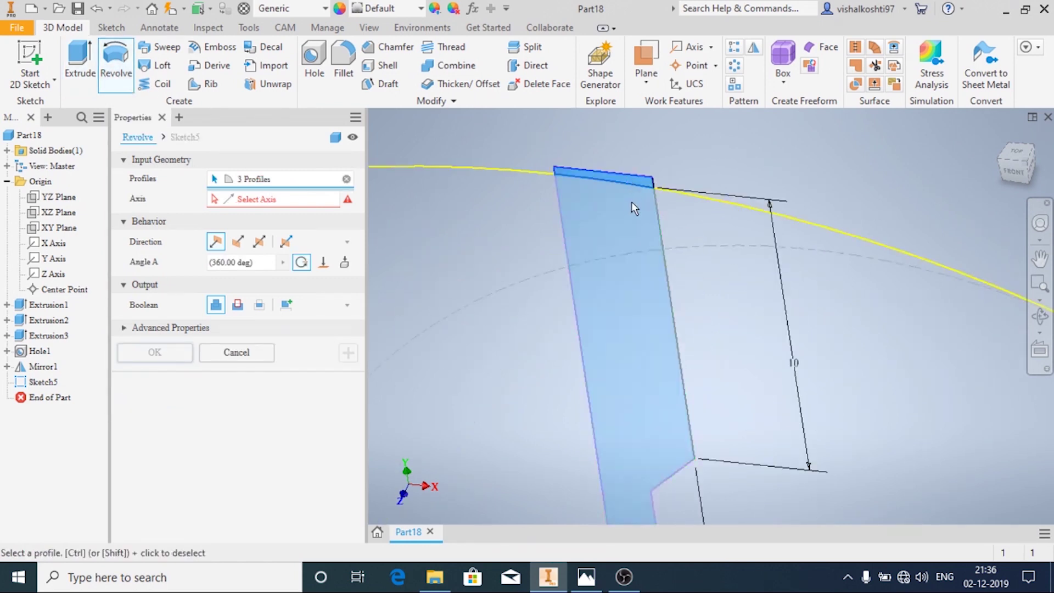
scroll(621, 217, "up", 5)
middle_click_drag(576, 334, 595, 311, "shift")
scroll(599, 312, "down", 6)
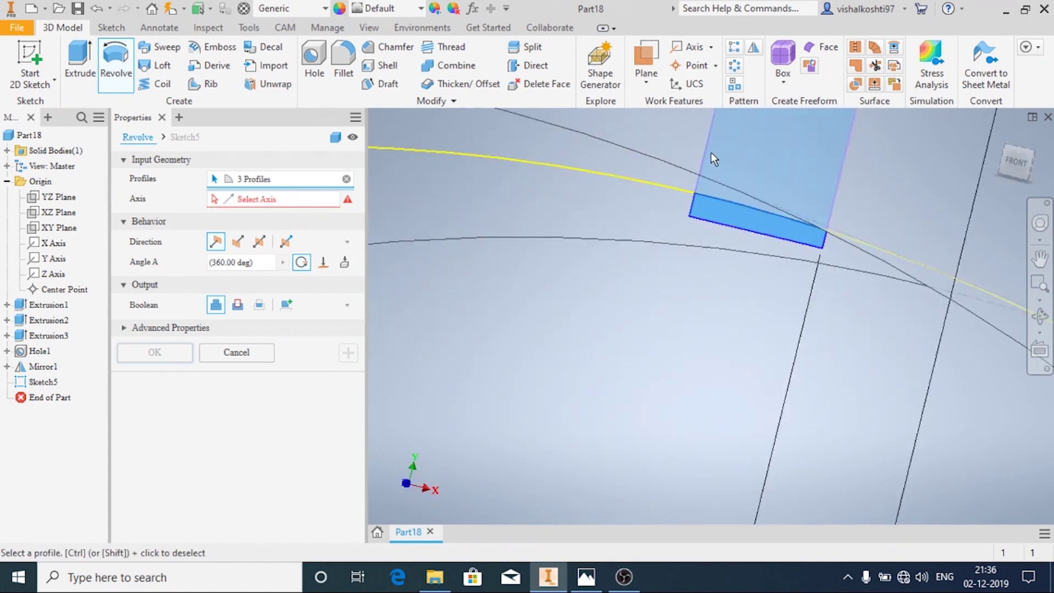
Step: Revolve the selected profile 360 degrees about its center axis line as a cut through the cap
left_click(272, 199)
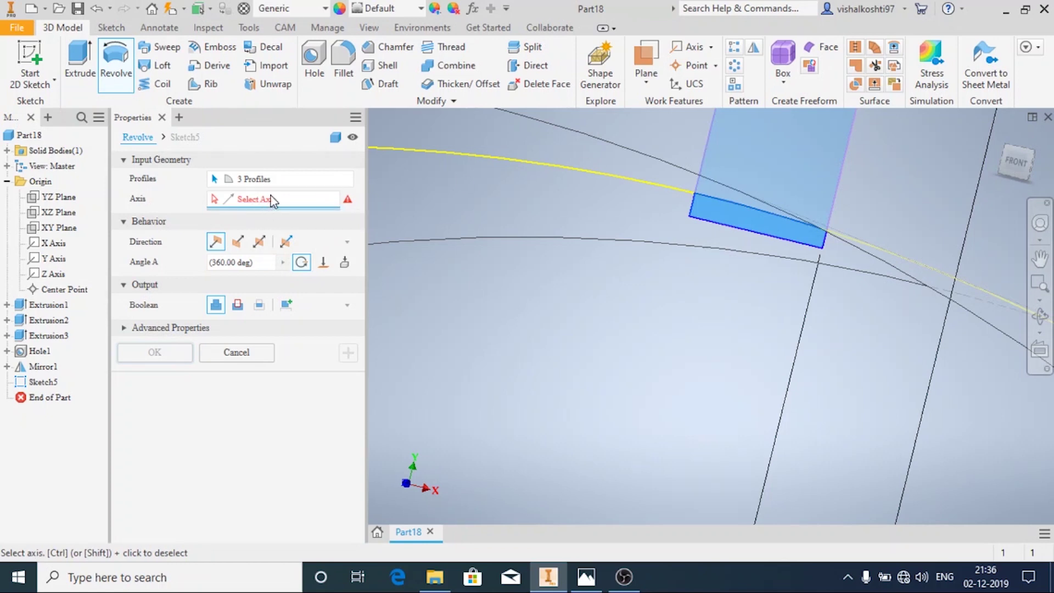
left_click(715, 132)
middle_click_drag(633, 322, 398, 294, "shift")
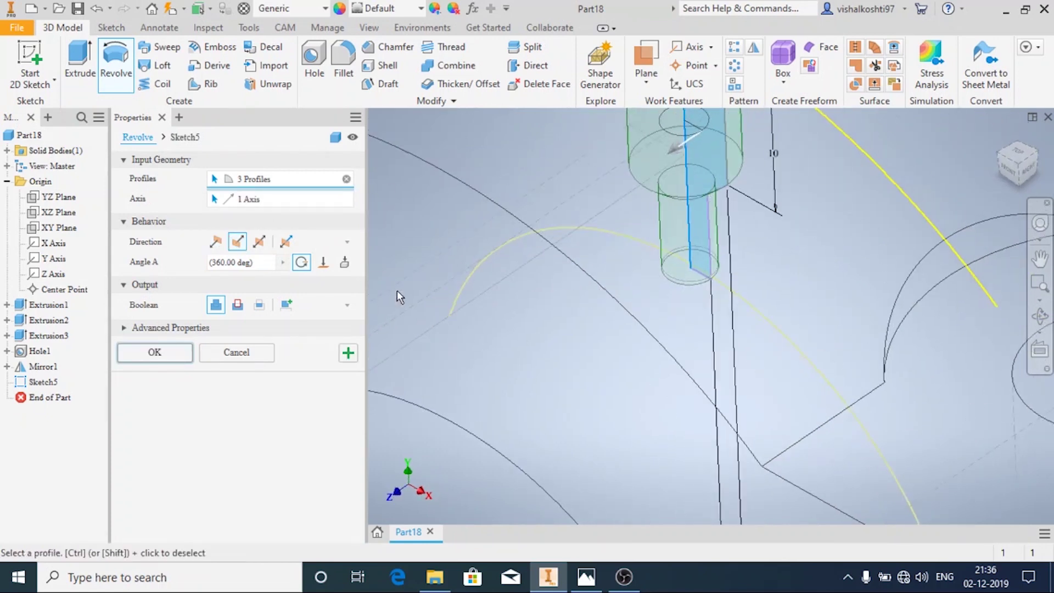
left_click(240, 312)
left_click(155, 353)
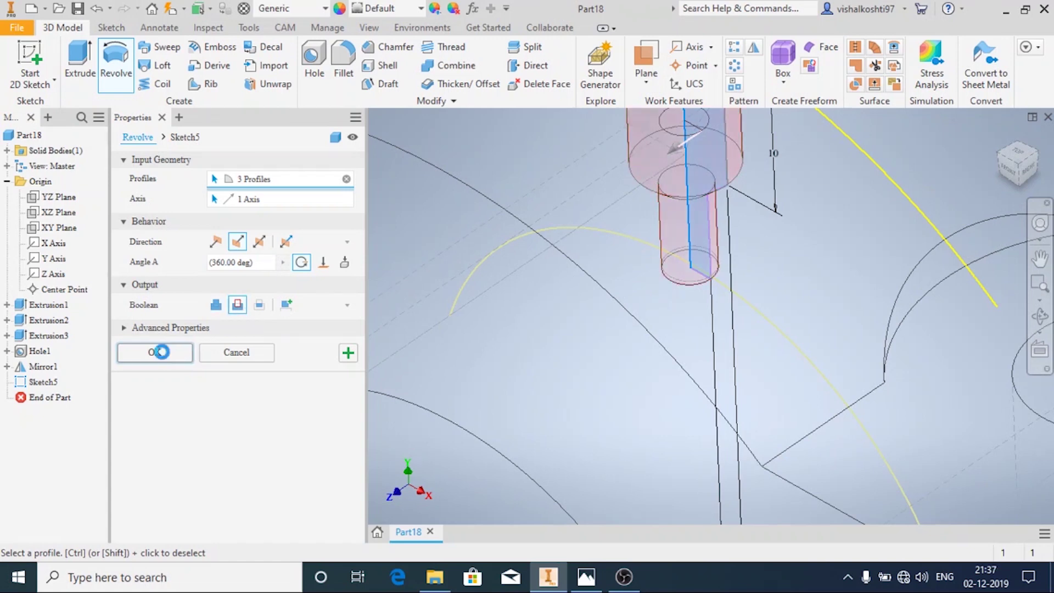
key("Home")
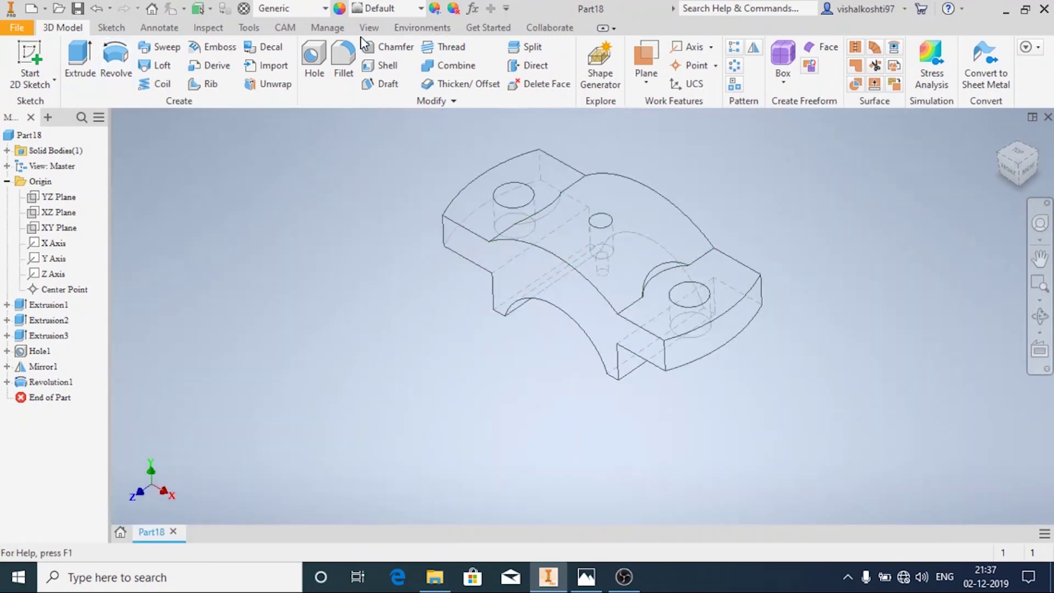
Step: Change the cap model's display to a shaded visual style
left_click(369, 27)
left_click(280, 63)
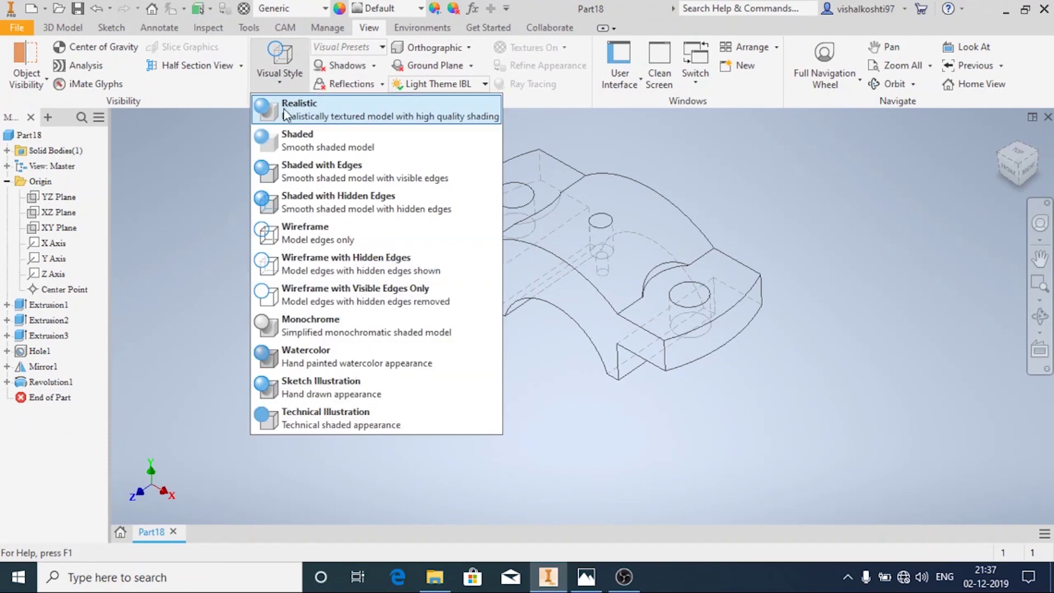
left_click(302, 144)
mouse_move(461, 396)
middle_mouse_down("shift")
mouse_move(490, 336)
mouse_move(480, 386)
middle_mouse_up("shift")
mouse_move(682, 192)
middle_mouse_down("shift")
mouse_move(670, 229)
mouse_move(692, 203)
middle_mouse_up("shift")
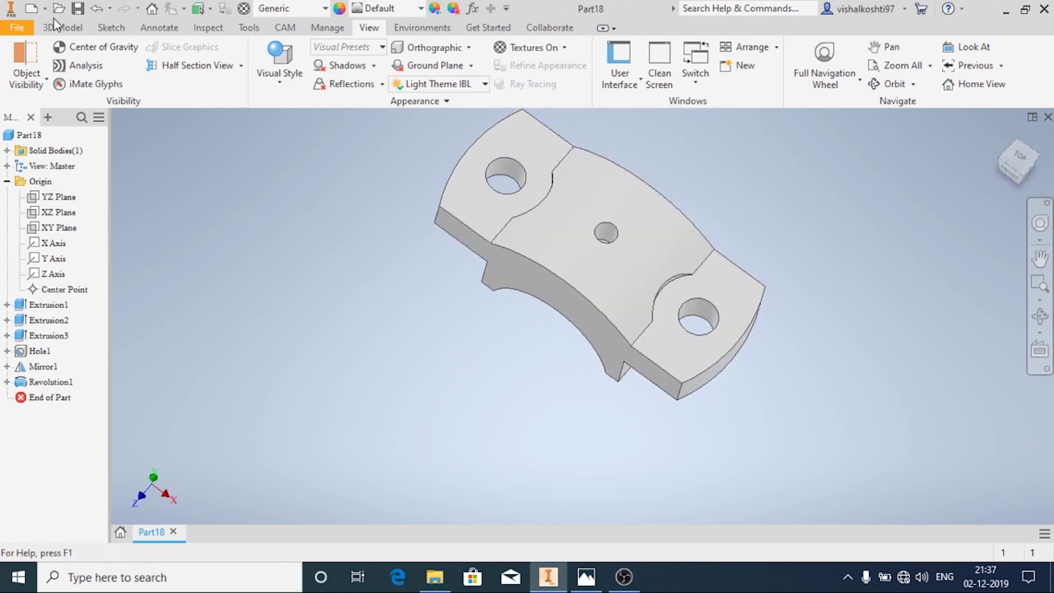
Step: Look up the cap's material in the parts list of the reference drawing
key("alt+f")
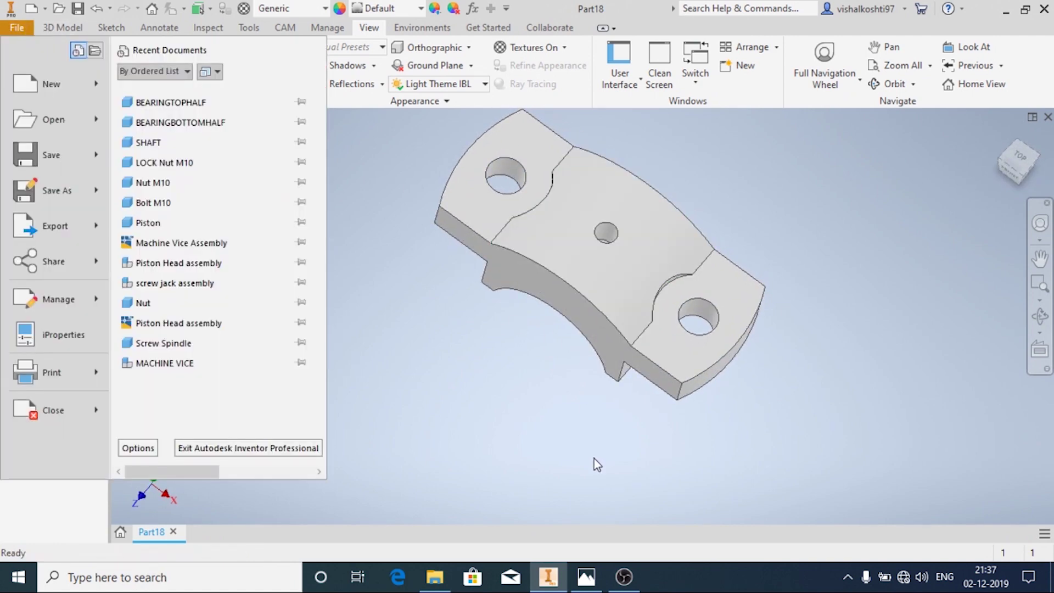
left_click(587, 577)
scroll(709, 168, "down", 5)
scroll(708, 168, "down", 4)
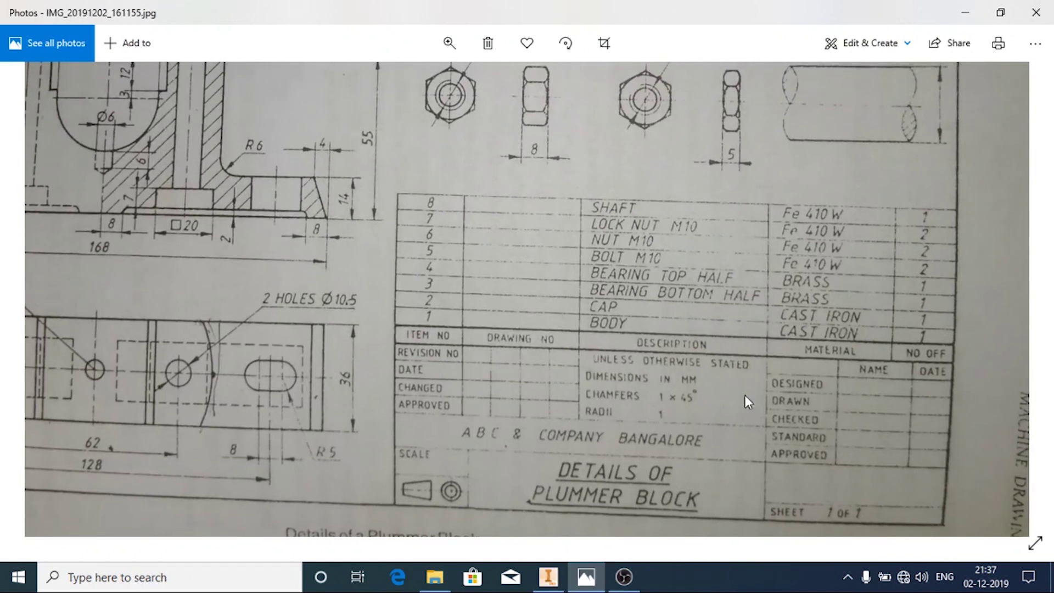
left_click(559, 583)
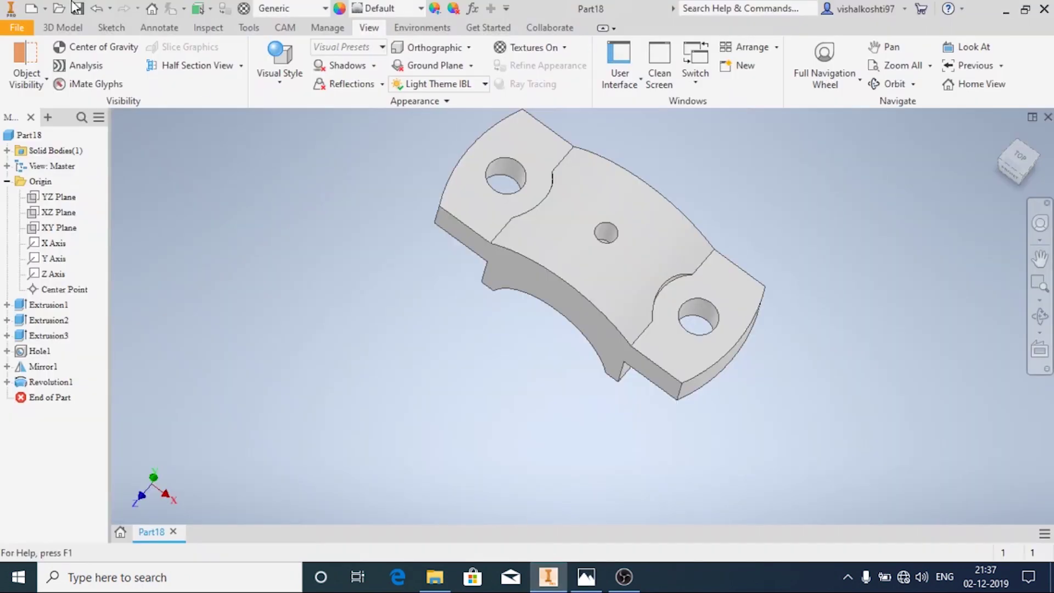
Step: Set the part's material to Iron, Cast in its physical iProperties and apply the change
left_click(17, 27)
left_click(45, 331)
left_click(701, 50)
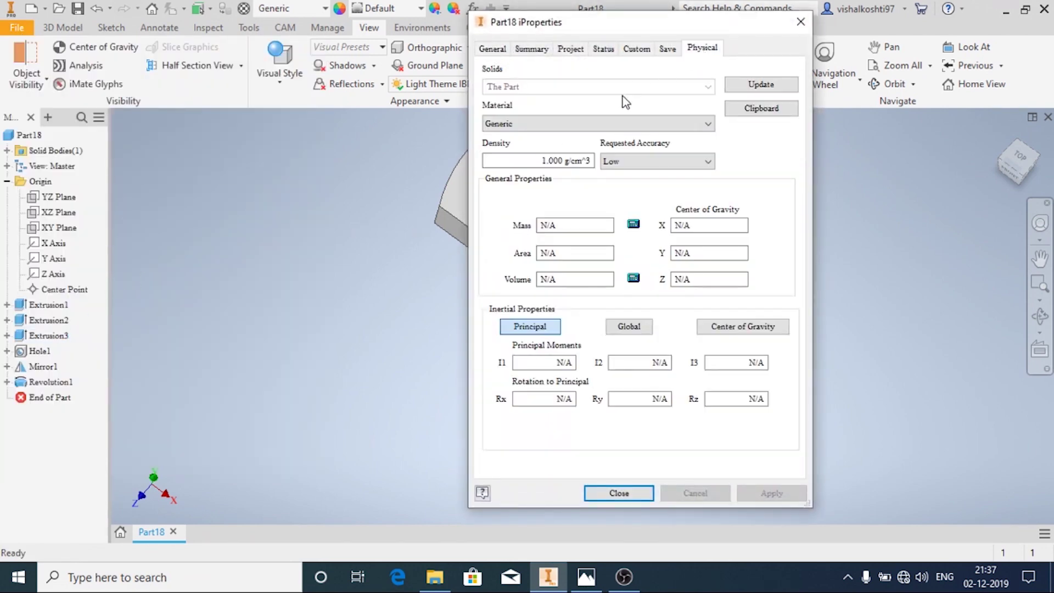
left_click(627, 124)
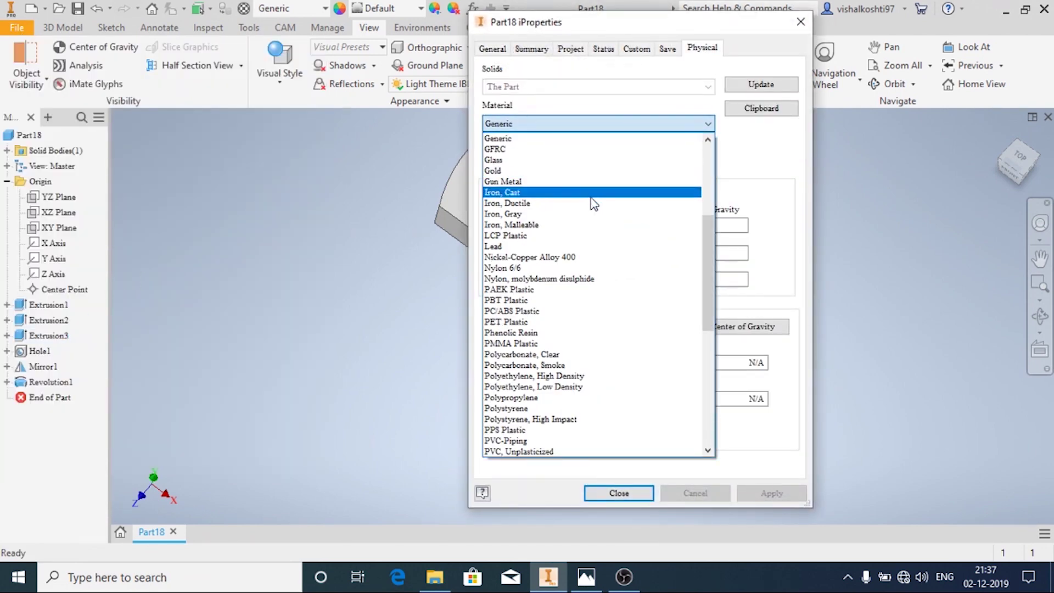
left_click(594, 193)
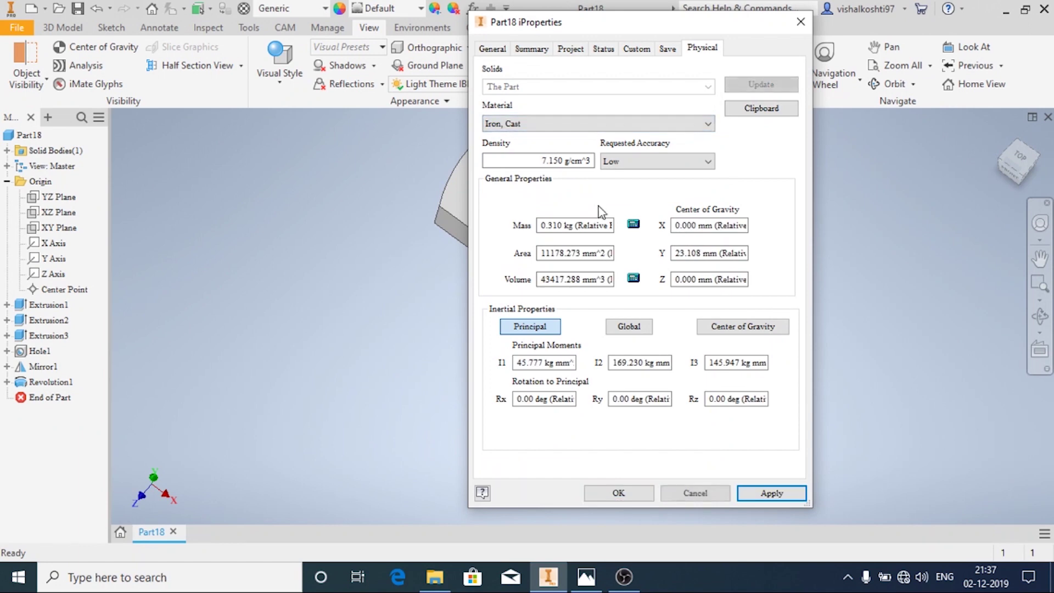
left_click(770, 496)
left_click(619, 492)
Step: Save the part in the plumber block folder under the file name CAP.ipt
mouse_move(697, 440)
middle_mouse_down("shift")
mouse_move(667, 346)
mouse_move(701, 417)
mouse_move(683, 439)
middle_mouse_up("shift")
key("ctrl+s")
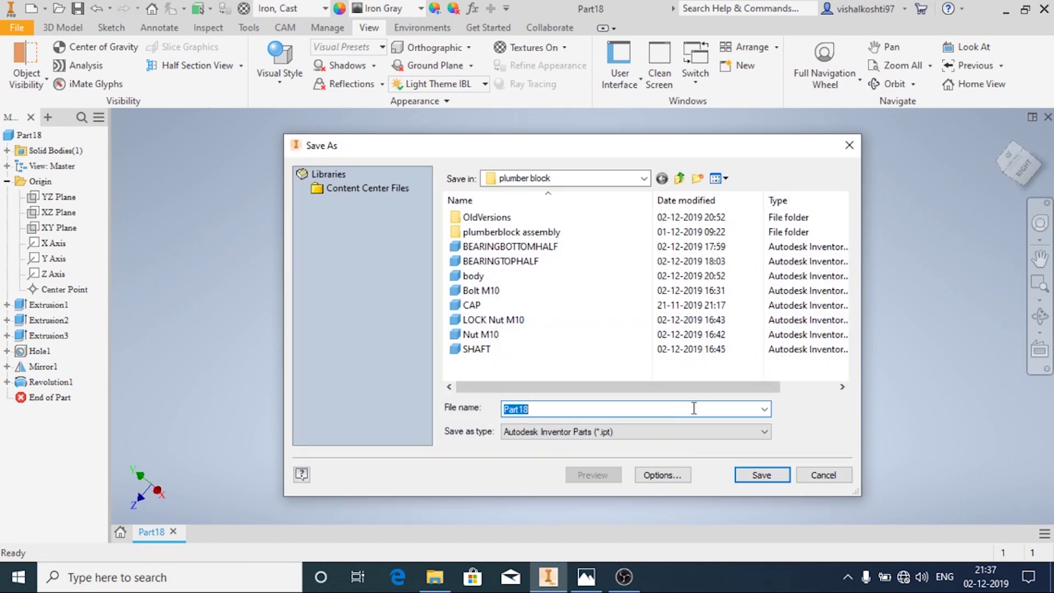
type("C")
left_click(687, 422)
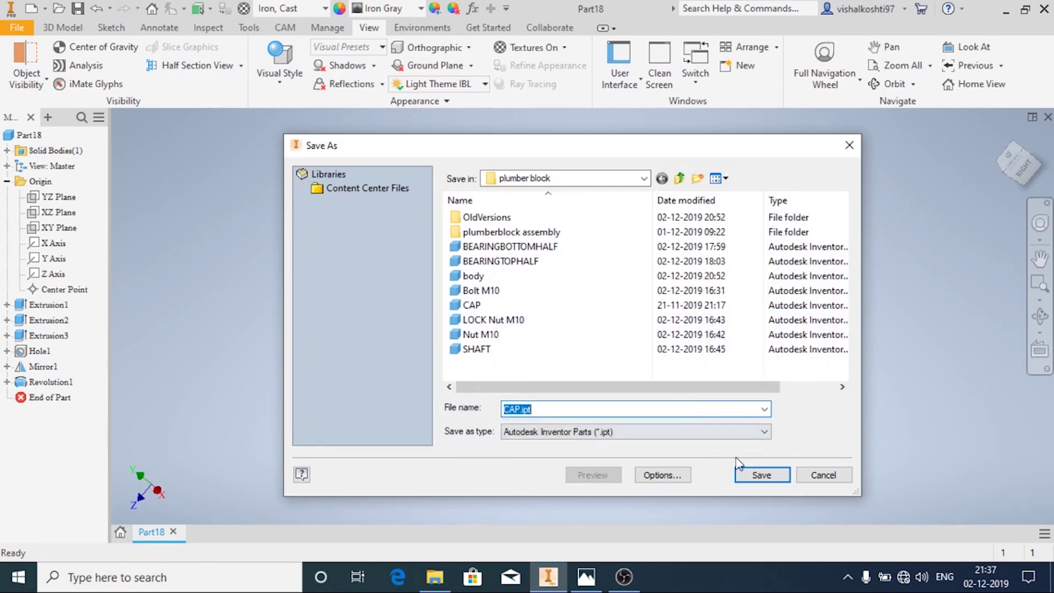